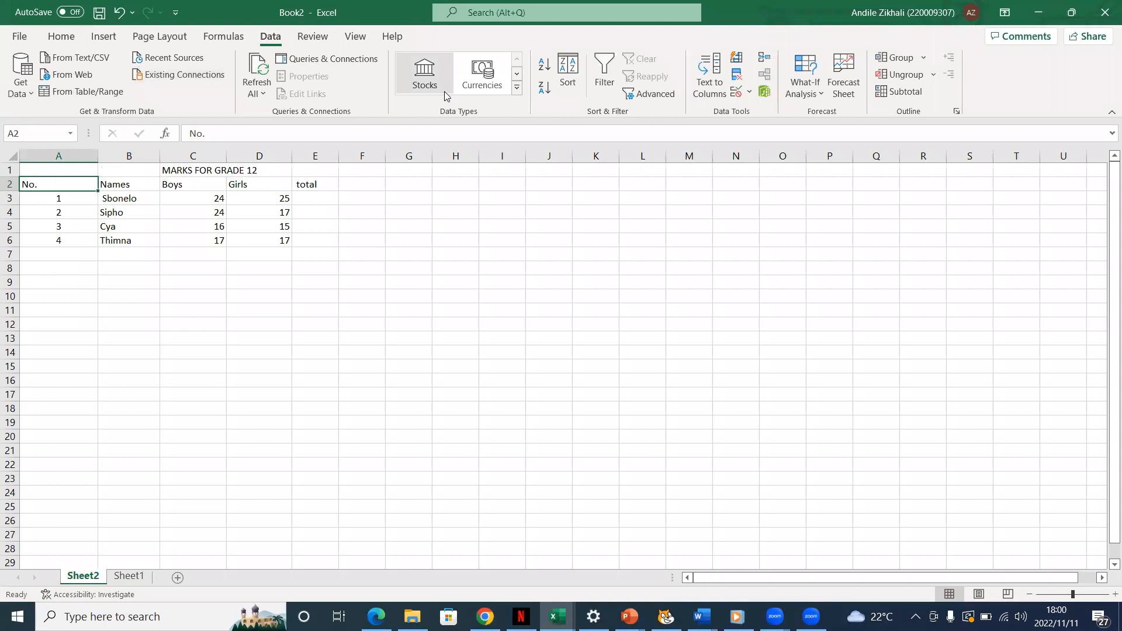
left_click(354, 39)
left_click(313, 36)
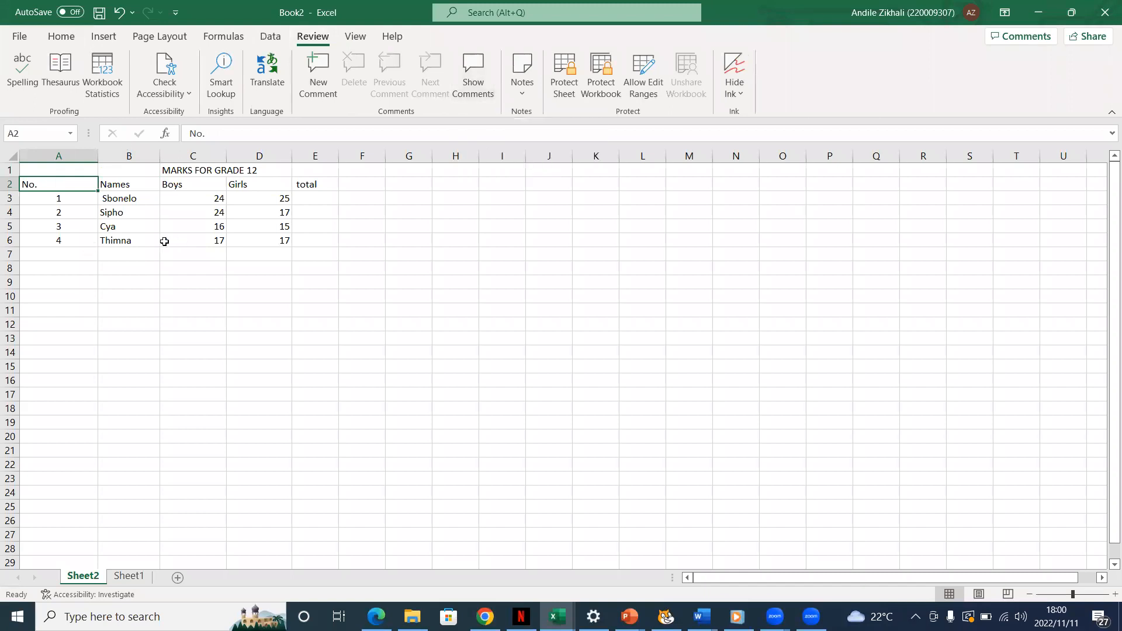
left_click(164, 241)
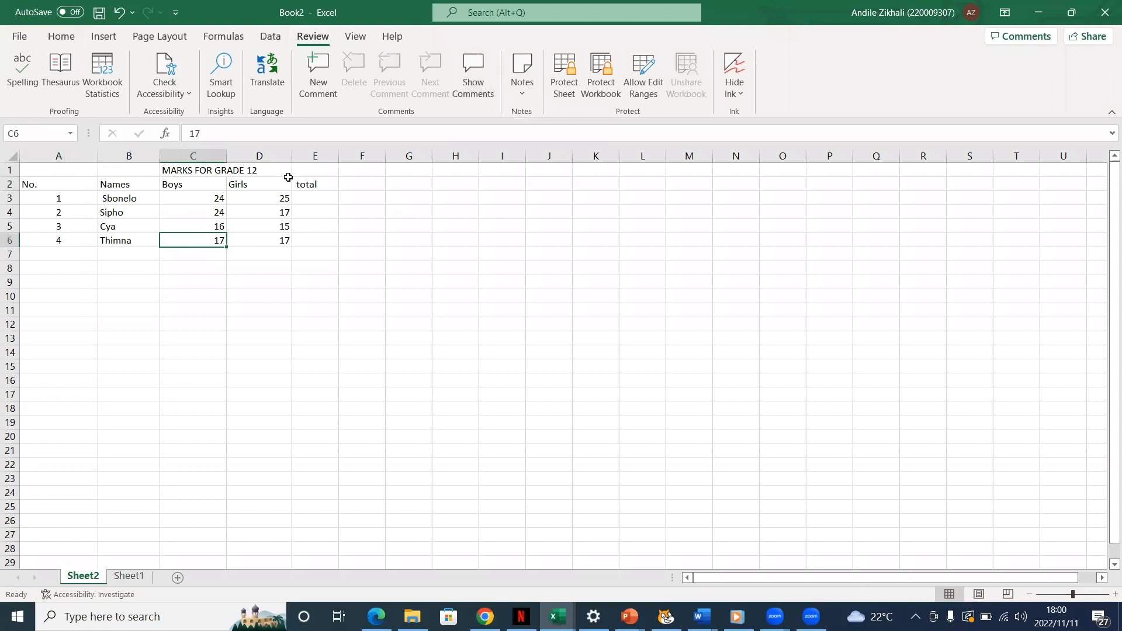
left_click(341, 226)
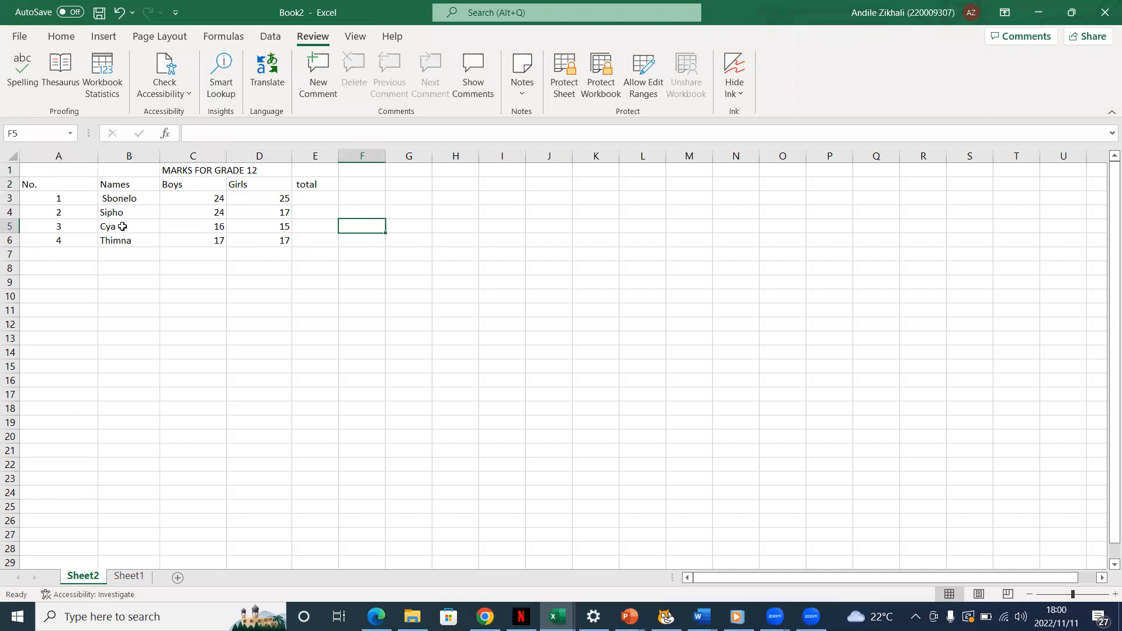
double_click(326, 243)
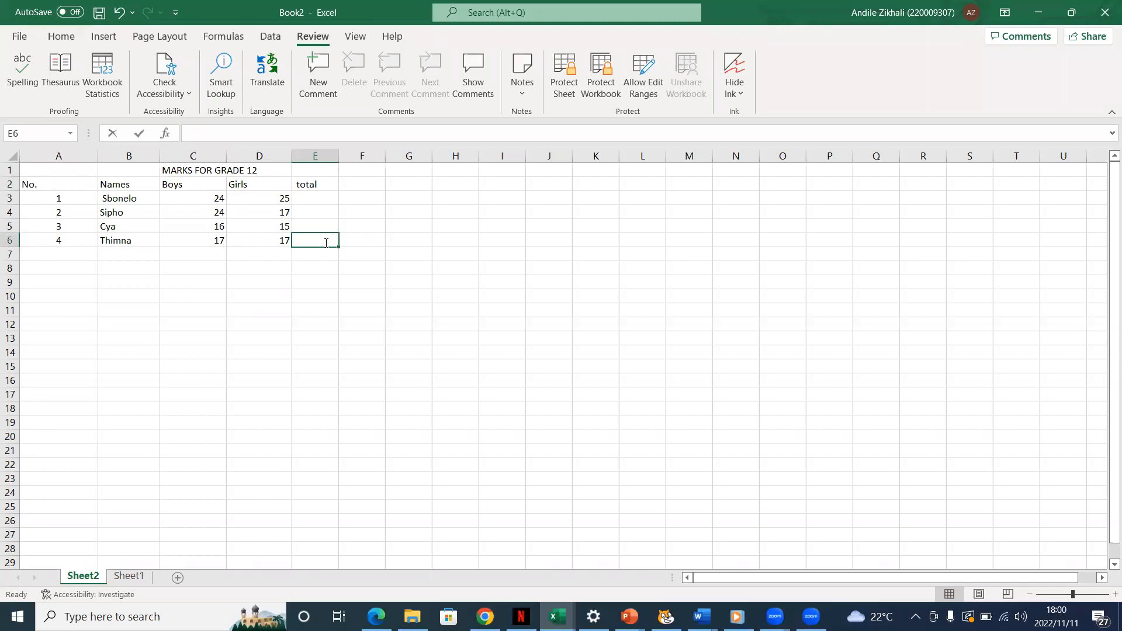
double_click(329, 237)
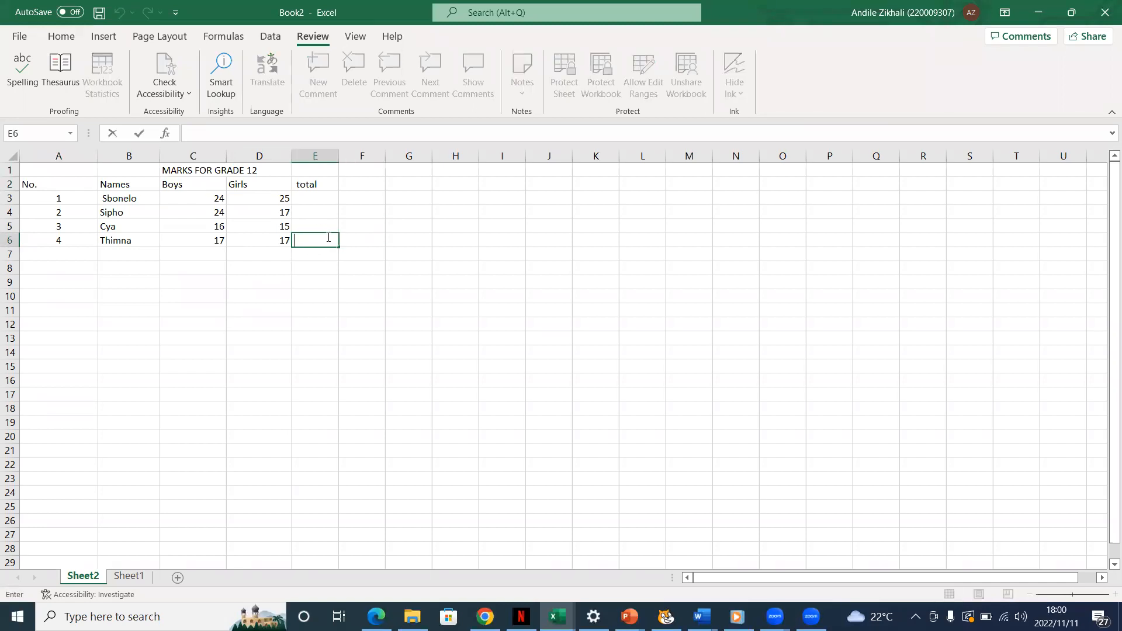
left_click(34, 171)
left_click_drag(100, 176, 273, 300)
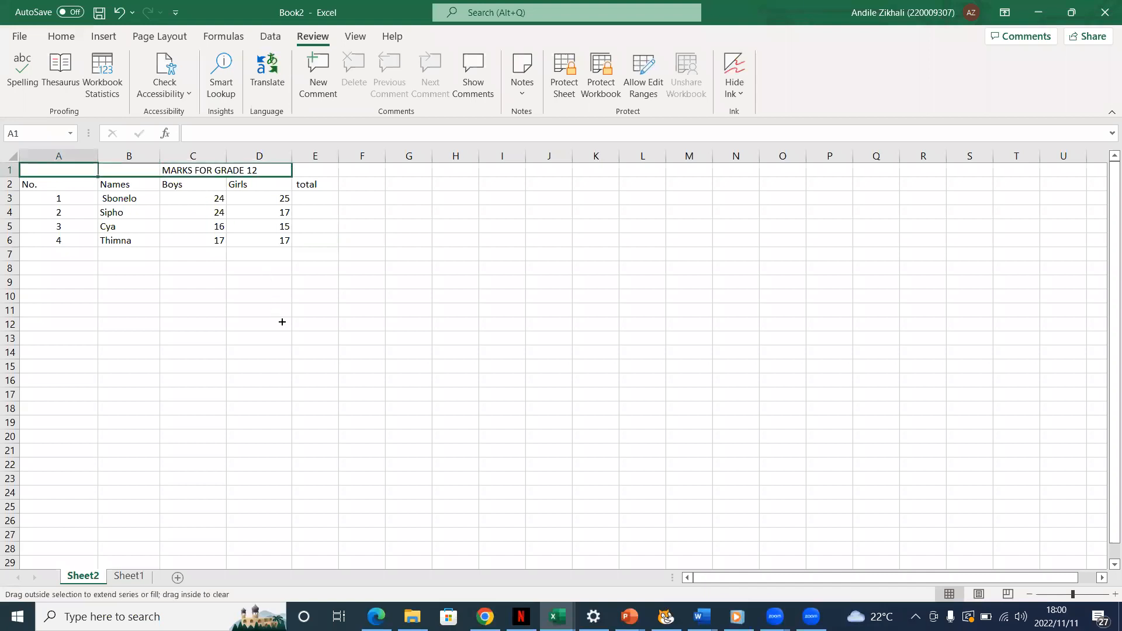
left_click_drag(245, 191, 99, 180)
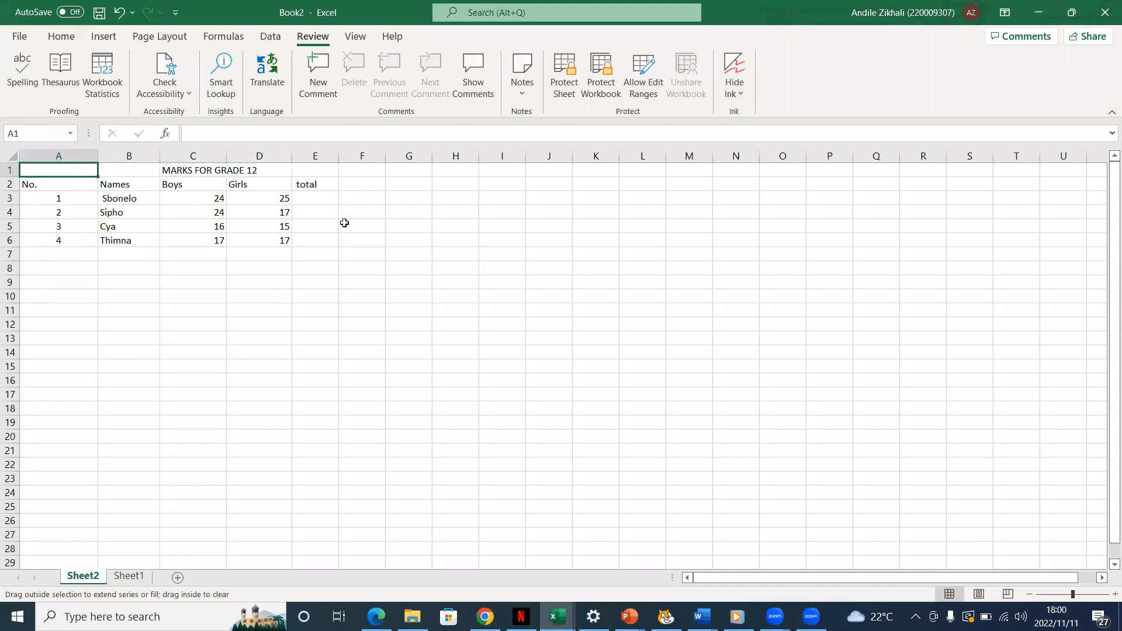
left_click(329, 252)
key("Up")
key("Up")
key("Up")
key("Up")
left_click(316, 258)
double_click(285, 254)
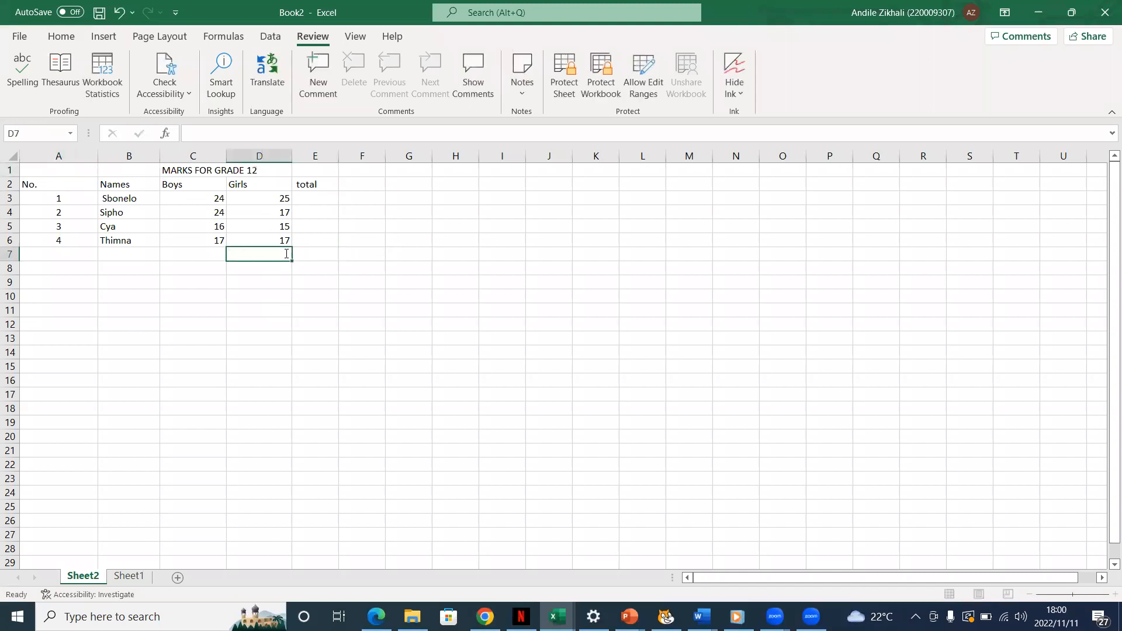
left_click(33, 174)
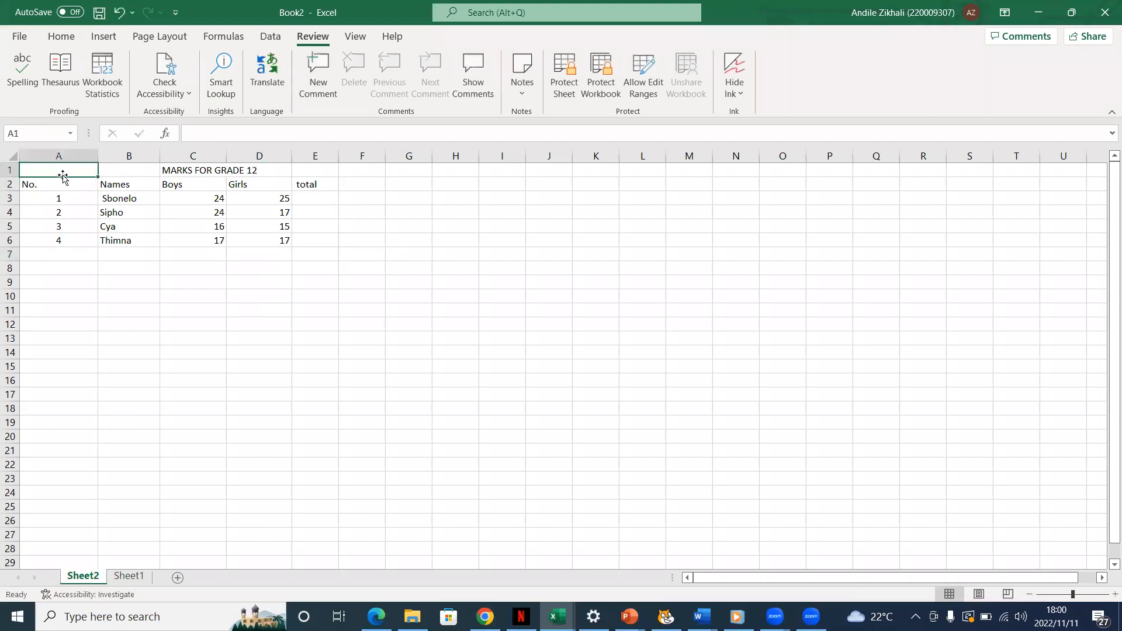
left_click_drag(97, 173, 334, 226)
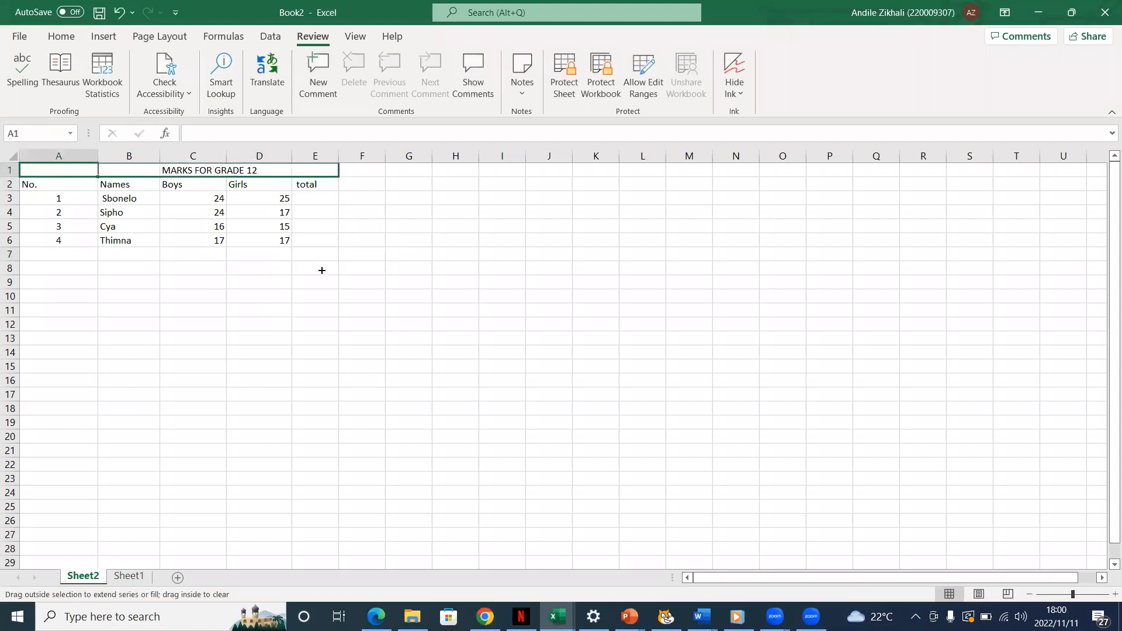
left_click_drag(322, 340, 322, 340)
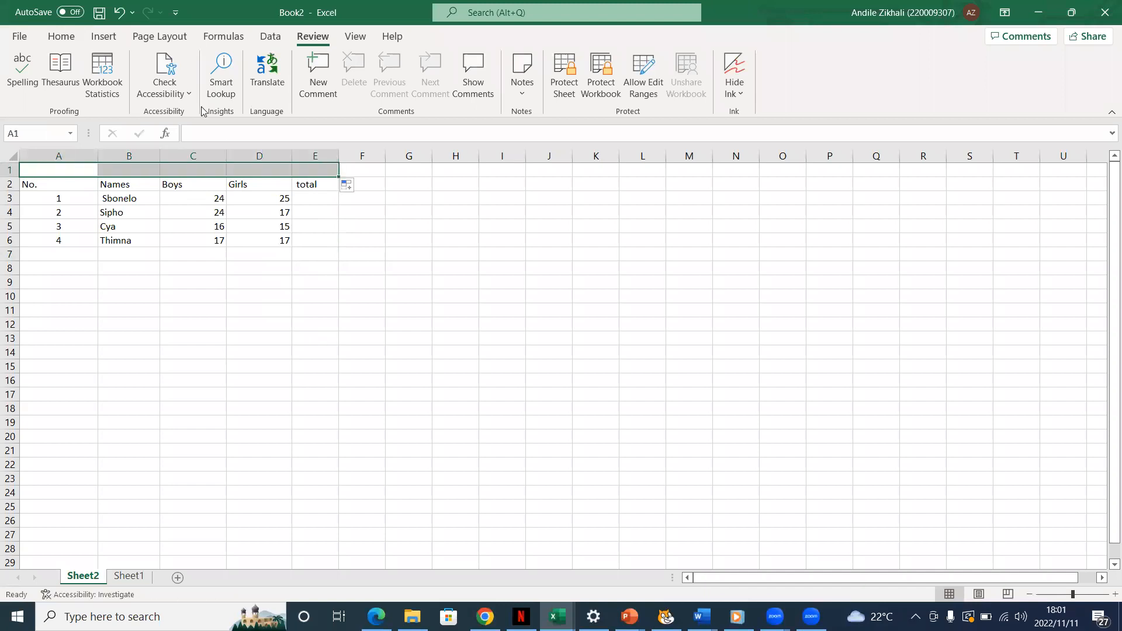
left_click(119, 12)
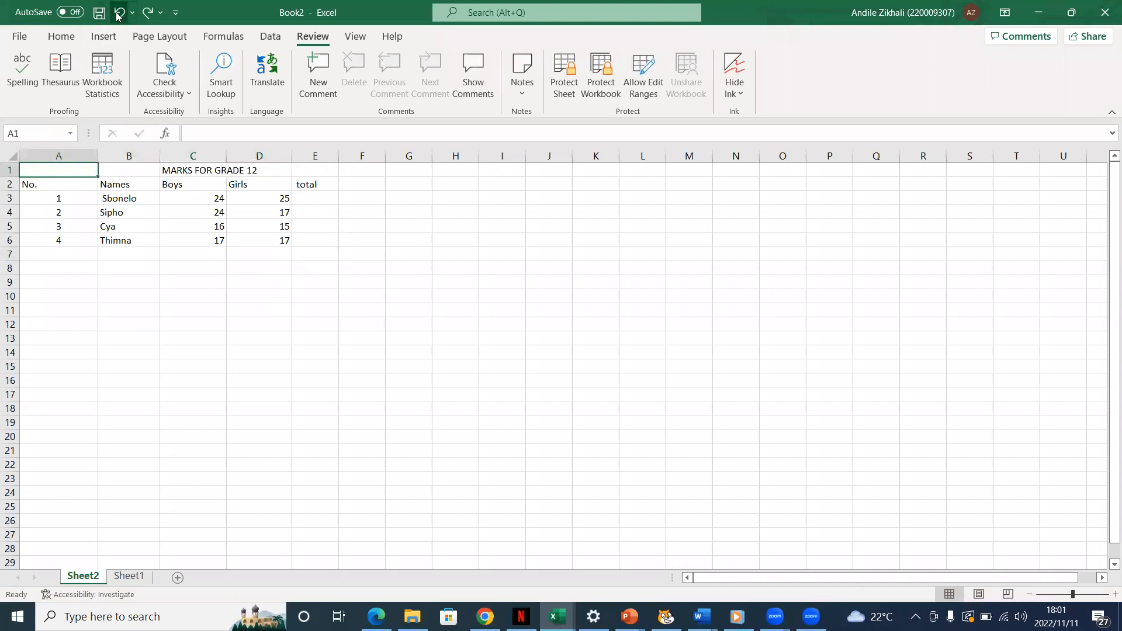
left_click(311, 253)
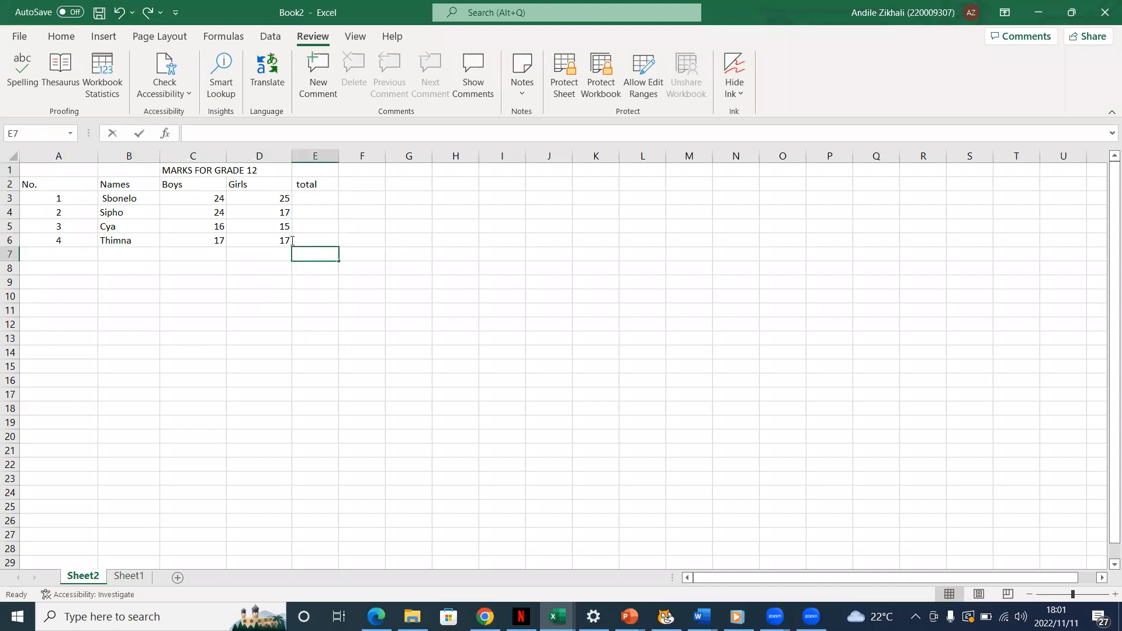
left_click_drag(262, 279, 201, 239)
left_click(363, 295)
left_click(280, 267)
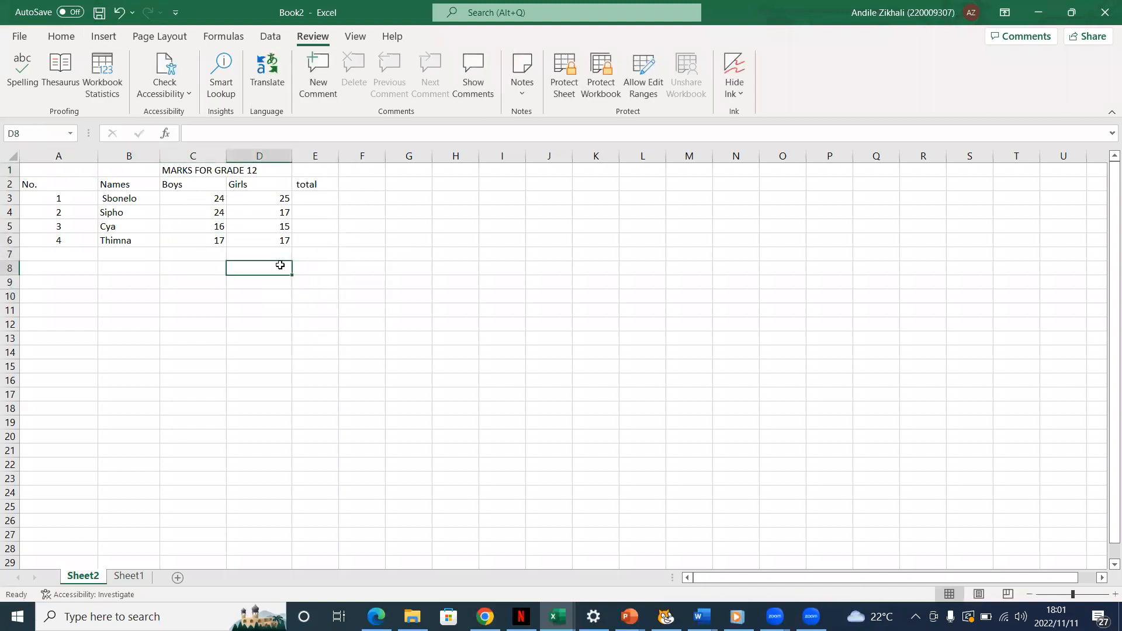
left_click(305, 256)
key("Up")
key("Up")
key("Up")
key("Up")
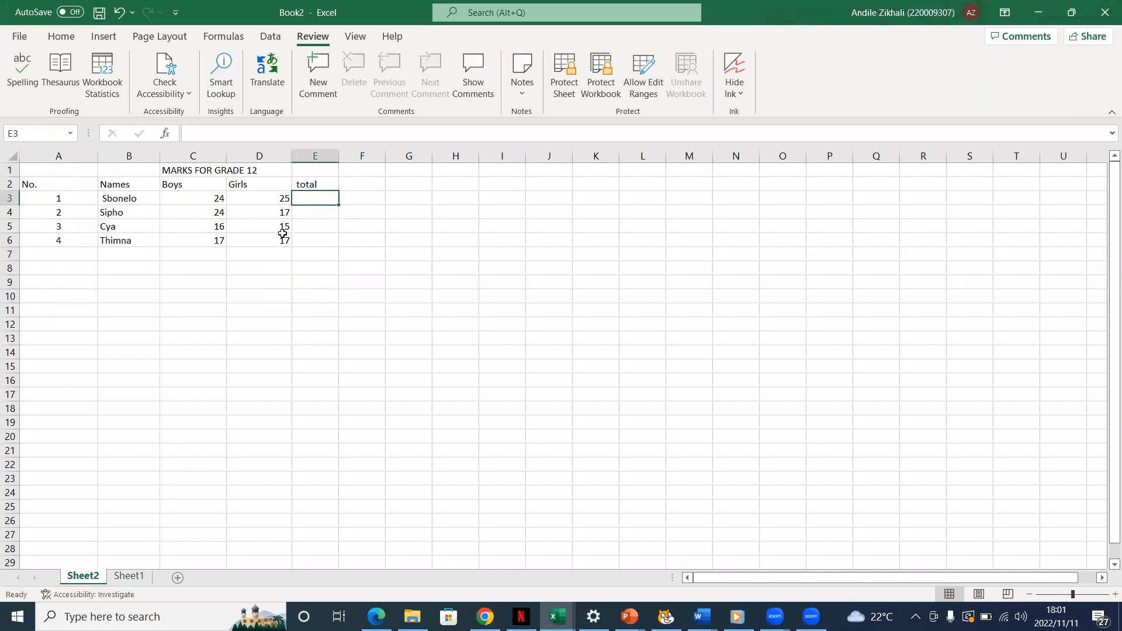
left_click(288, 241)
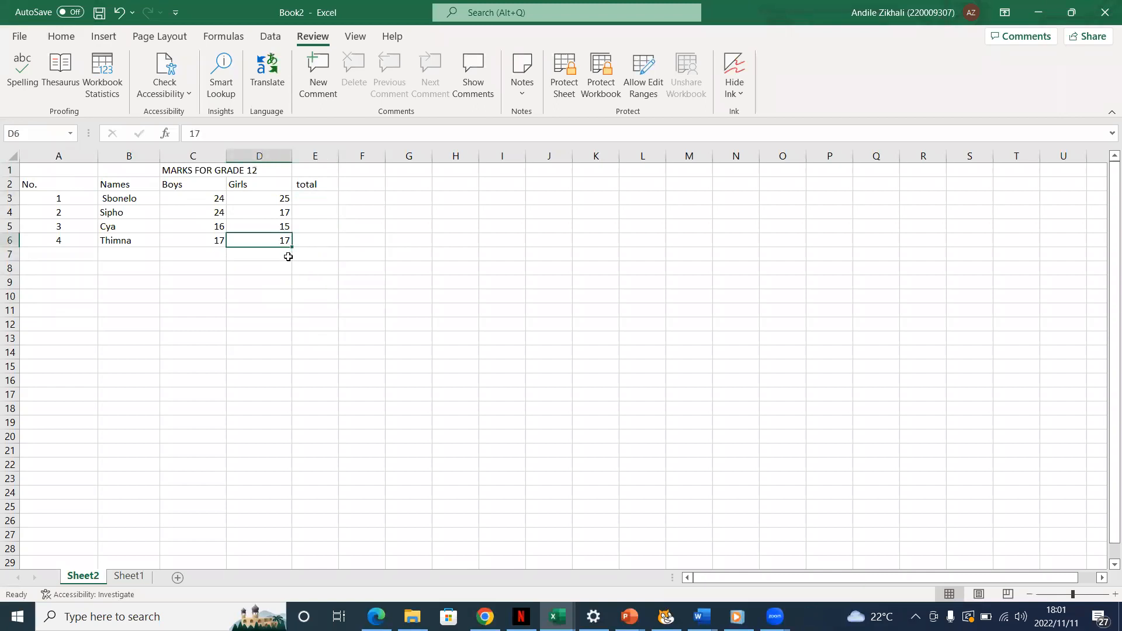
double_click(290, 255)
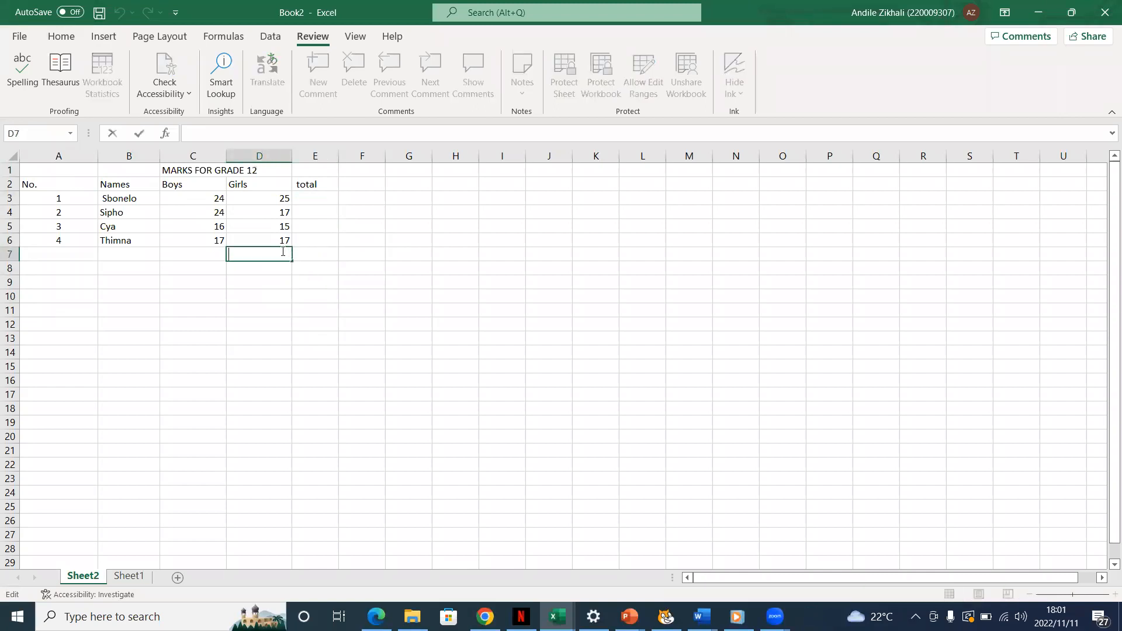
left_click(334, 199)
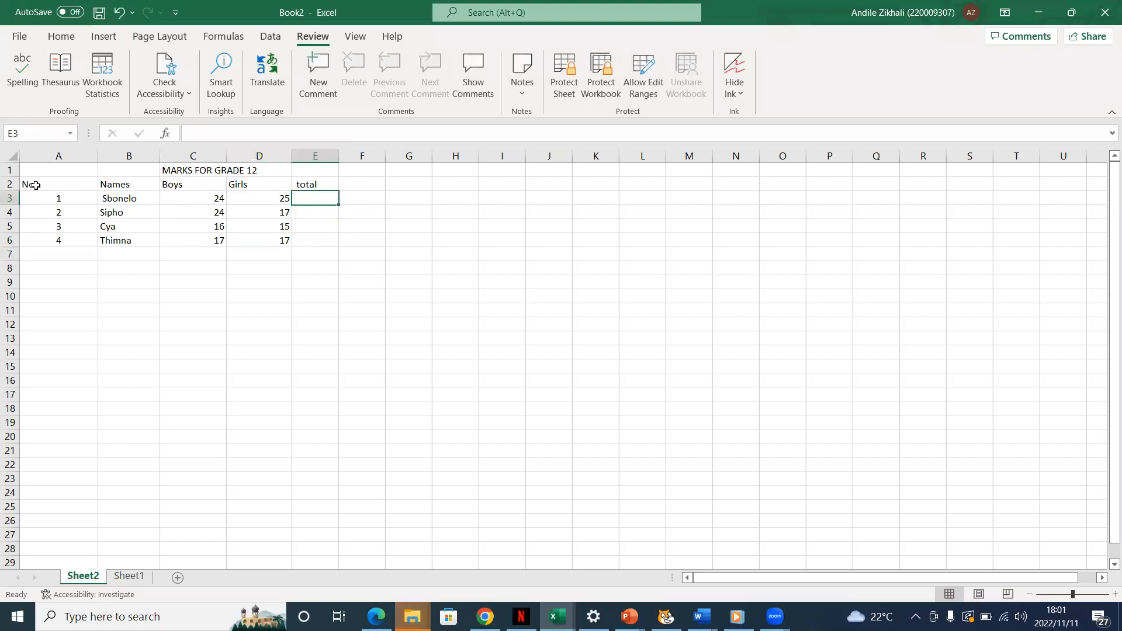
left_click(45, 240)
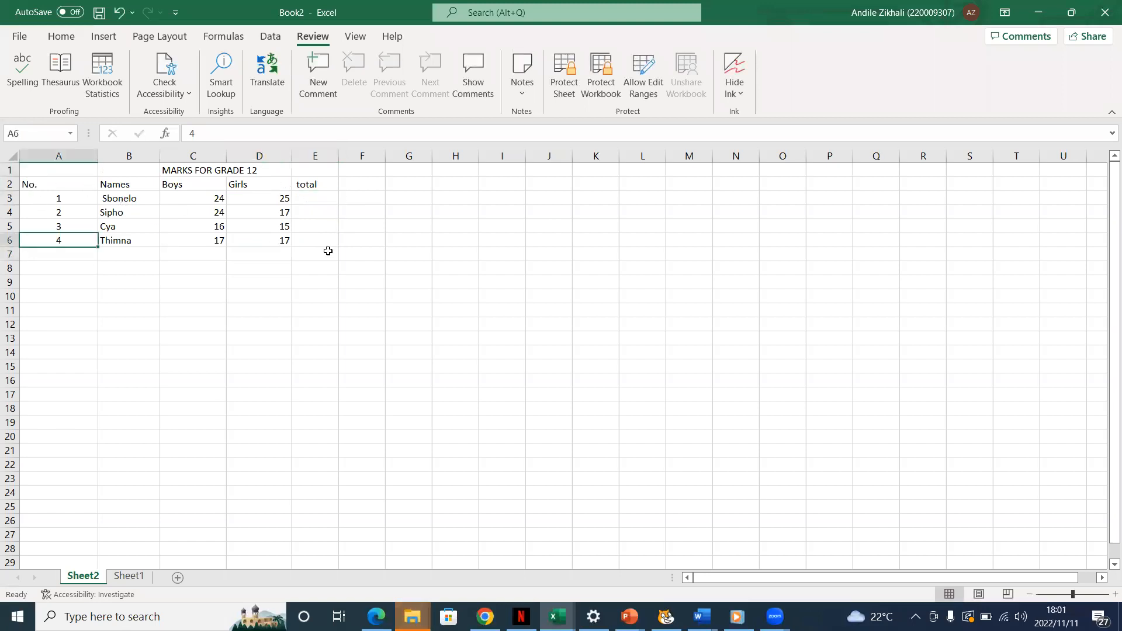
left_click(256, 182)
left_click(26, 177)
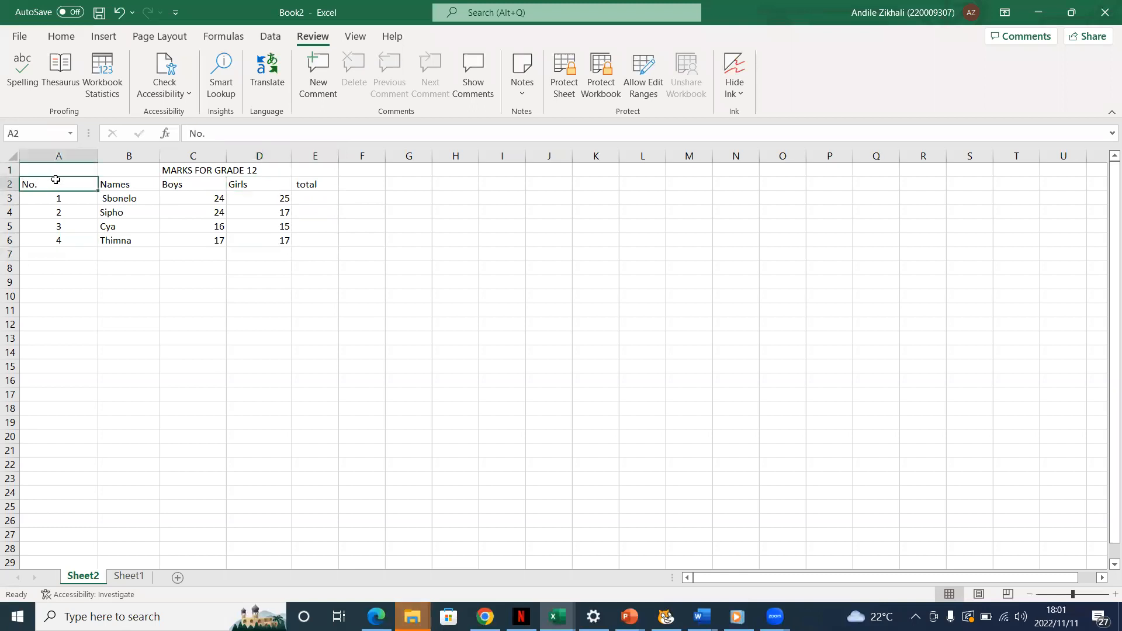
left_click(75, 36)
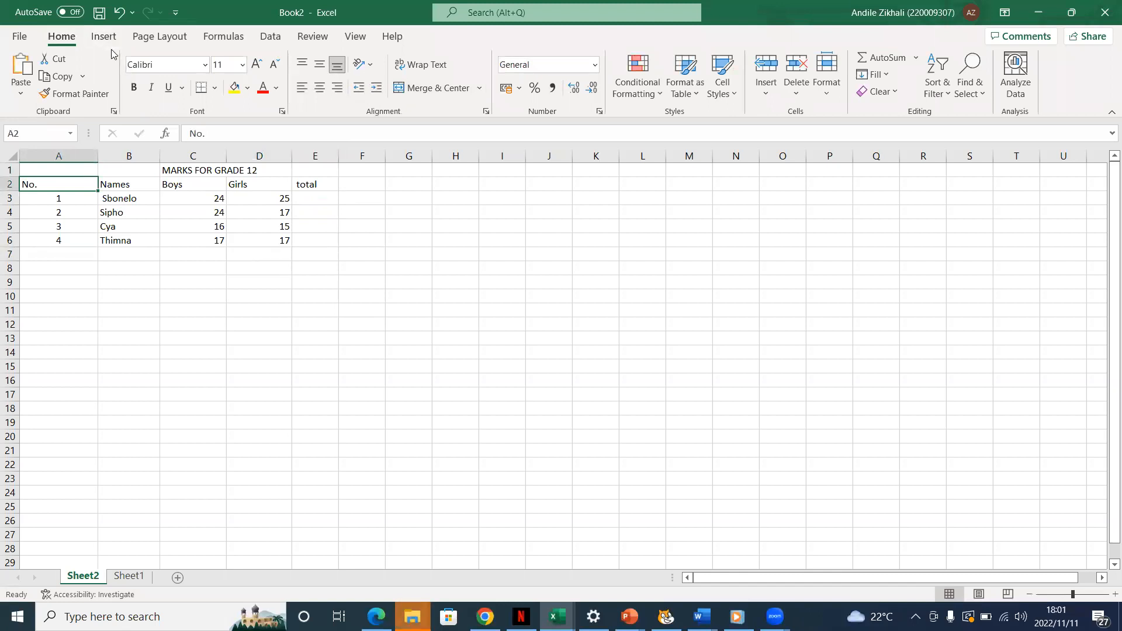
left_click(296, 257)
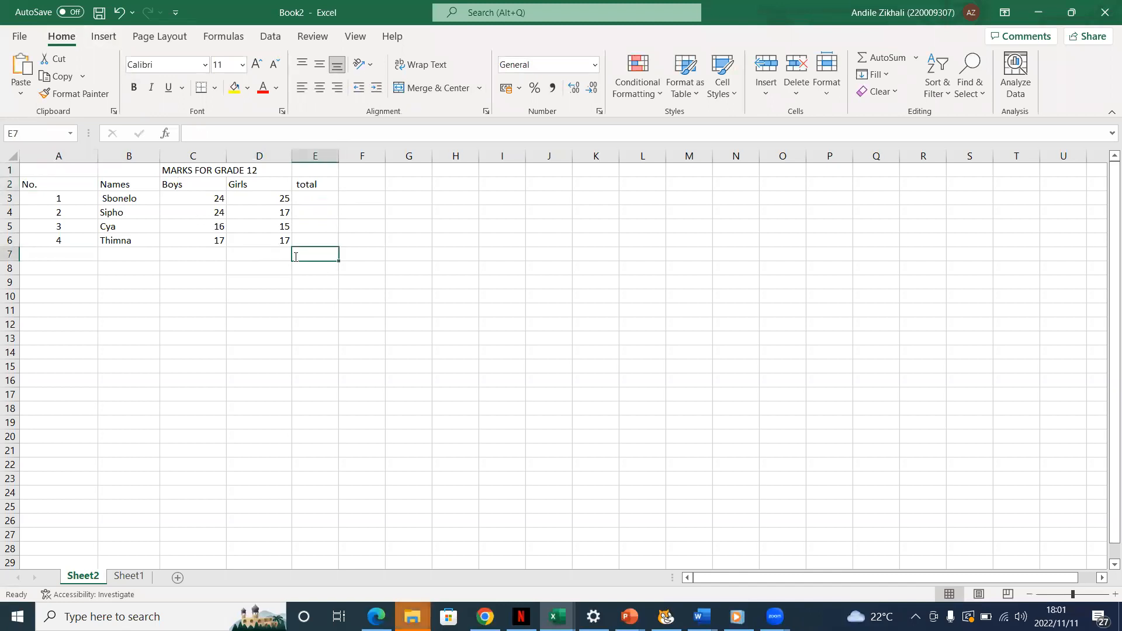
left_click_drag(332, 236, 319, 227)
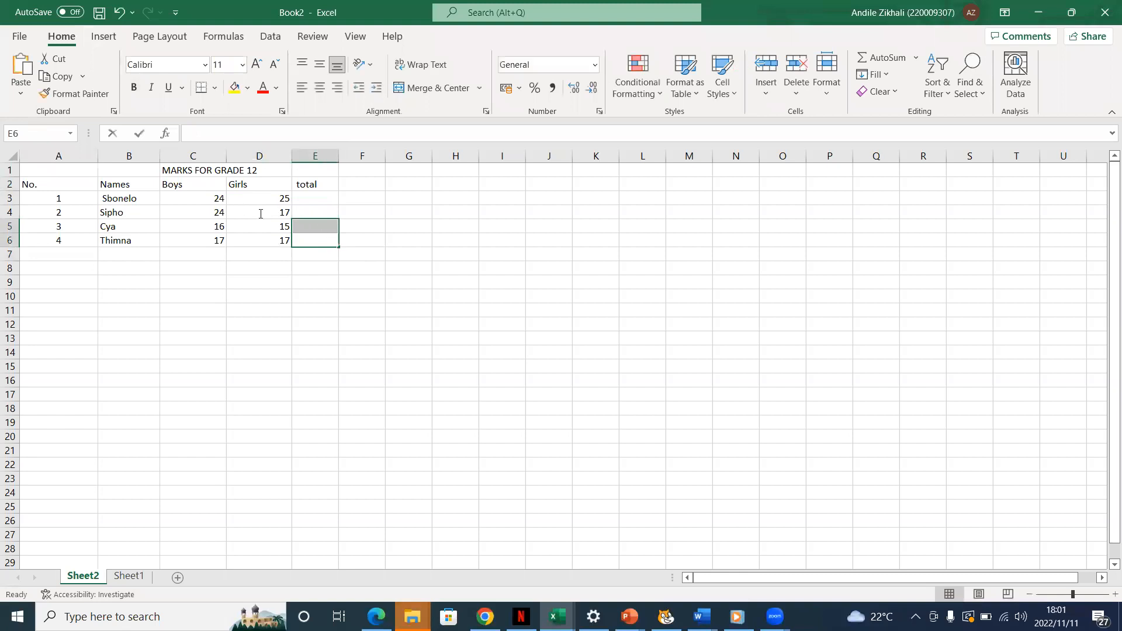
left_click(303, 223)
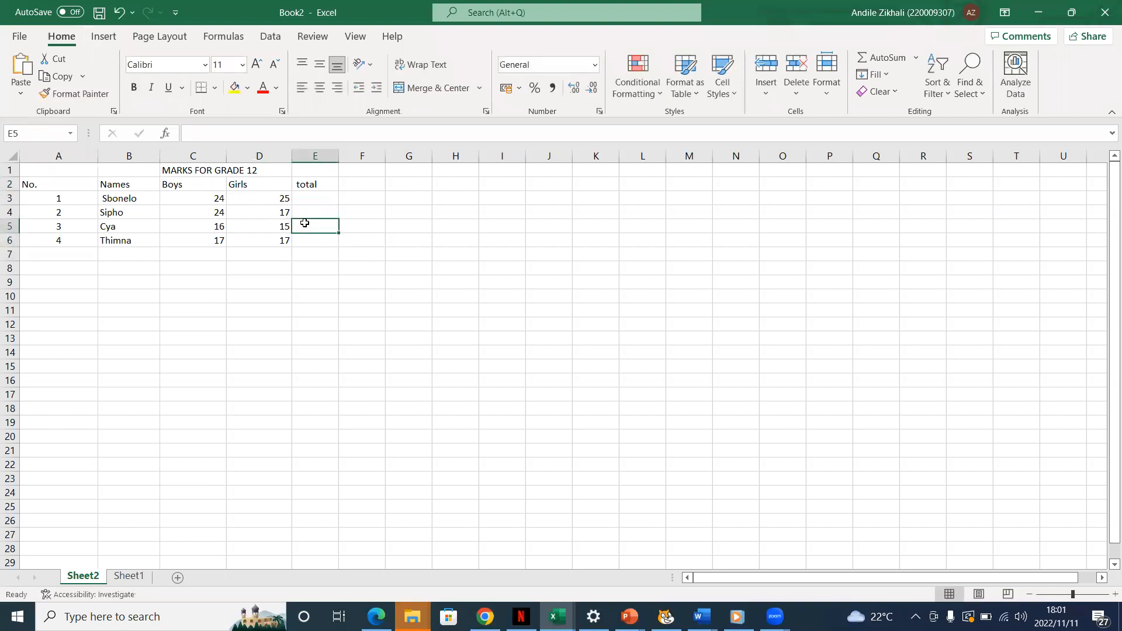
Try converting the marks range A1:E6 into a table with headers, and undo the table creation
left_click(341, 187)
key("Home")
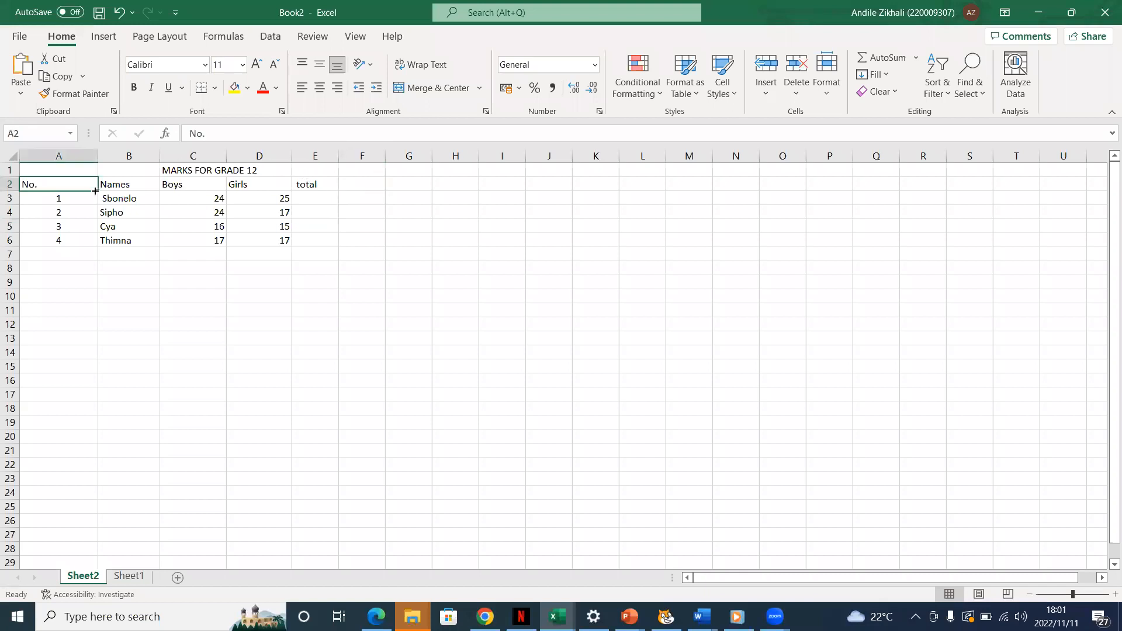
left_click_drag(112, 191, 33, 187)
left_click(104, 36)
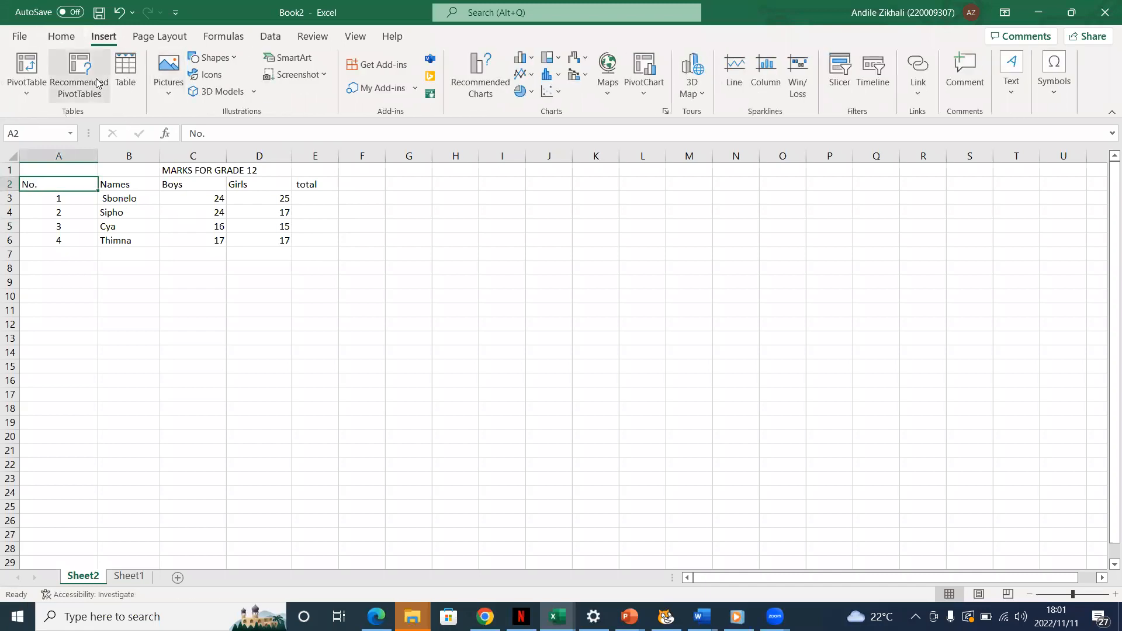
left_click(130, 84)
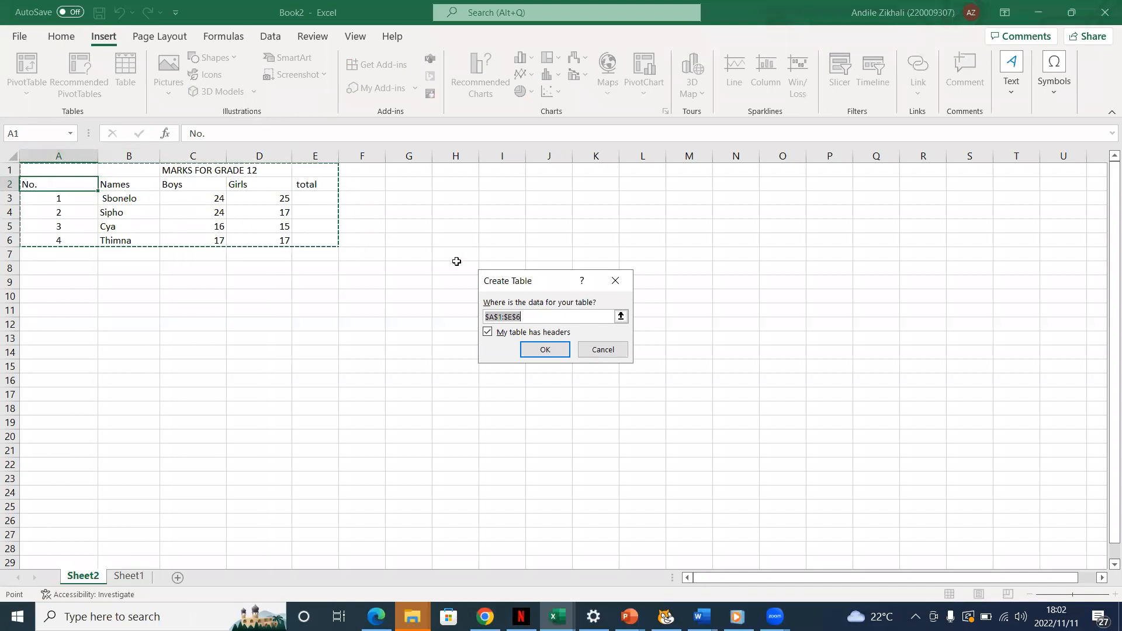
left_click(487, 332)
left_click(544, 349)
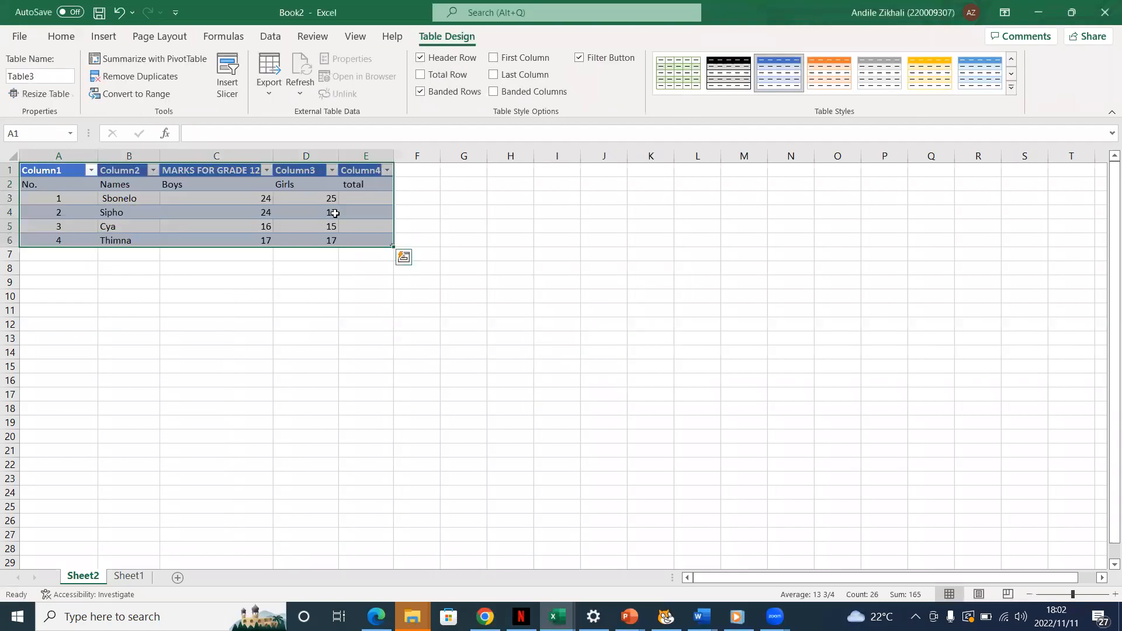
left_click(432, 226)
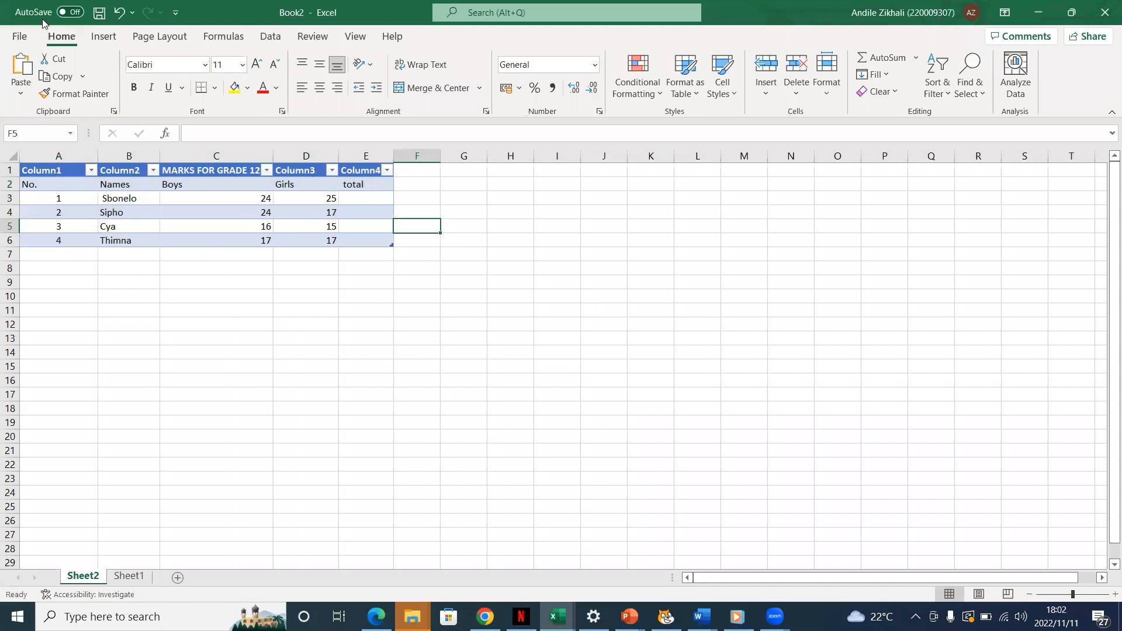
left_click(119, 13)
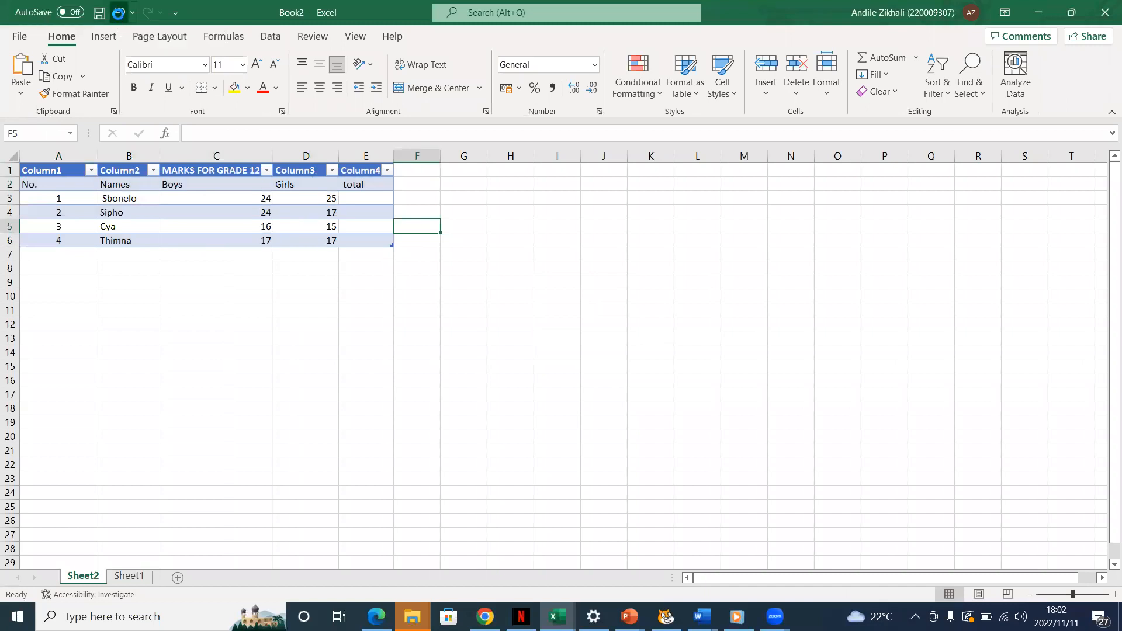
left_click(93, 40)
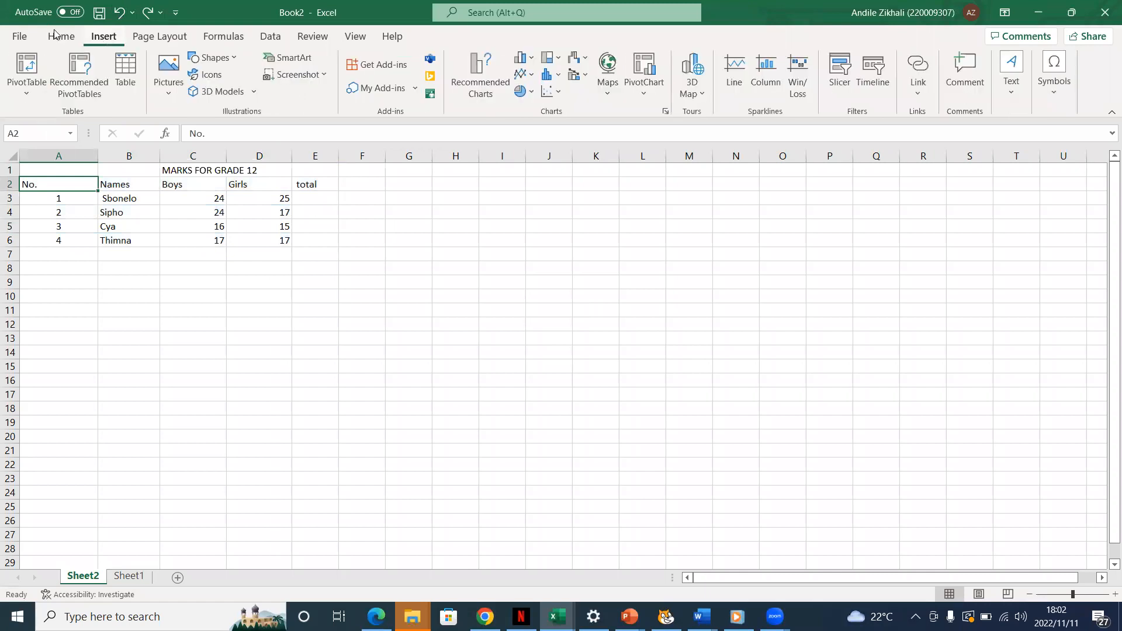
left_click(74, 42)
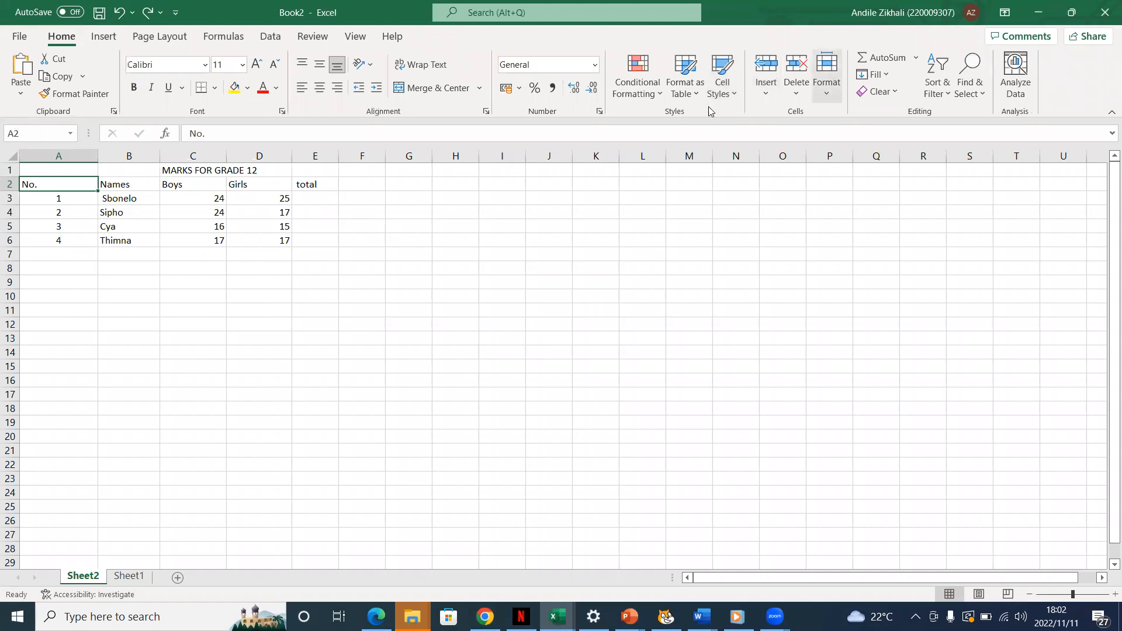
left_click(828, 96)
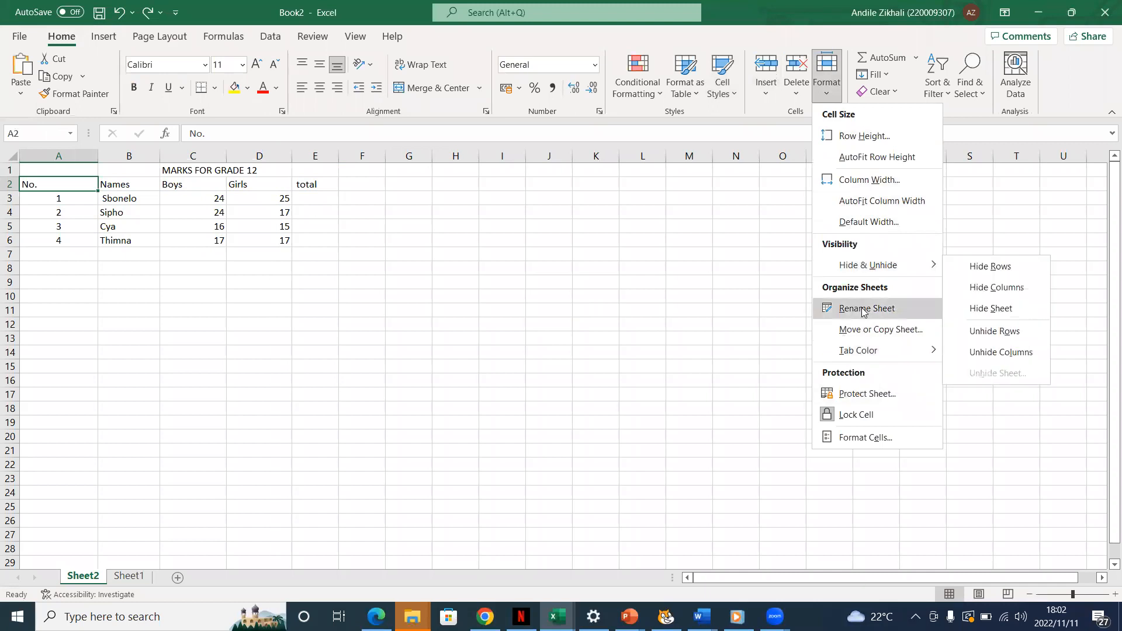
left_click(797, 85)
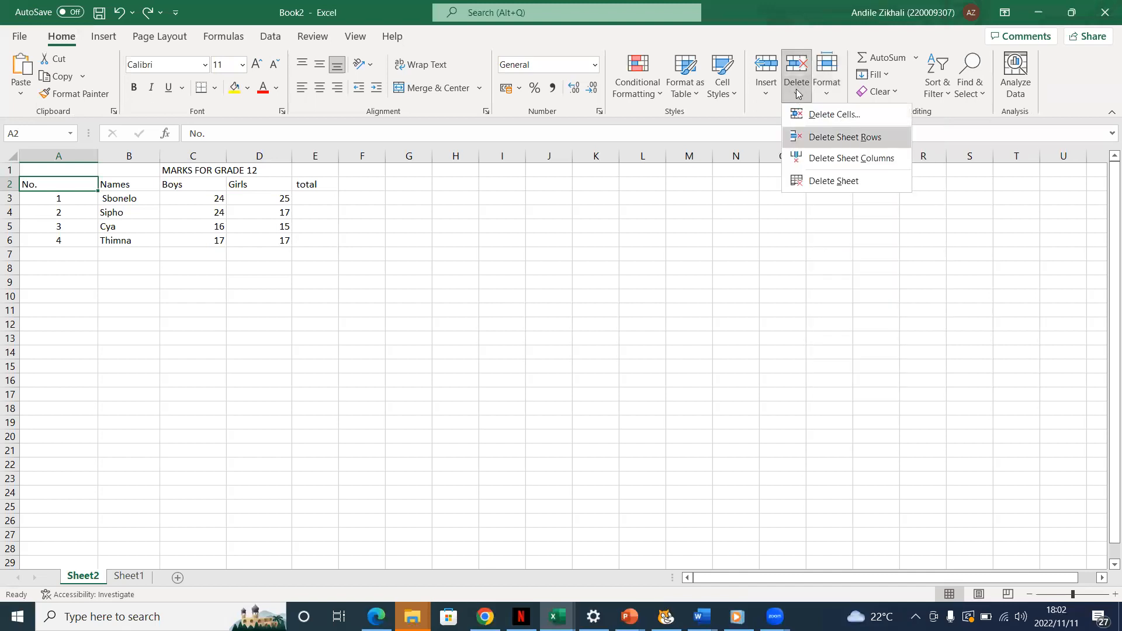
left_click(766, 92)
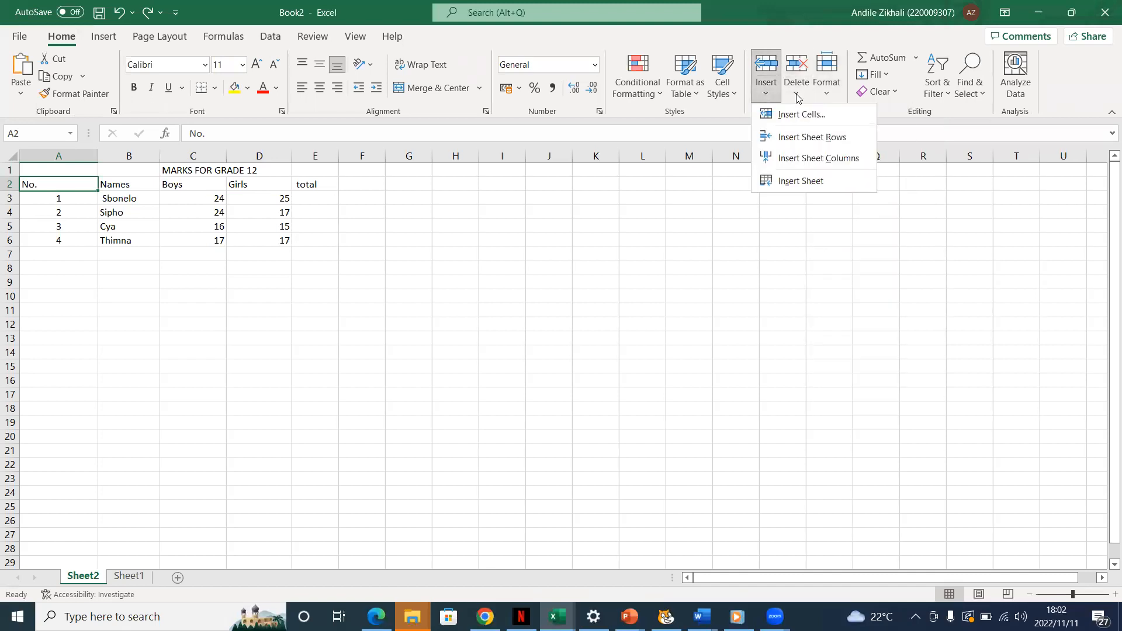
Format the marks range A1:E6 as a table with headers, using a light black-and-grey banded style
left_click(701, 98)
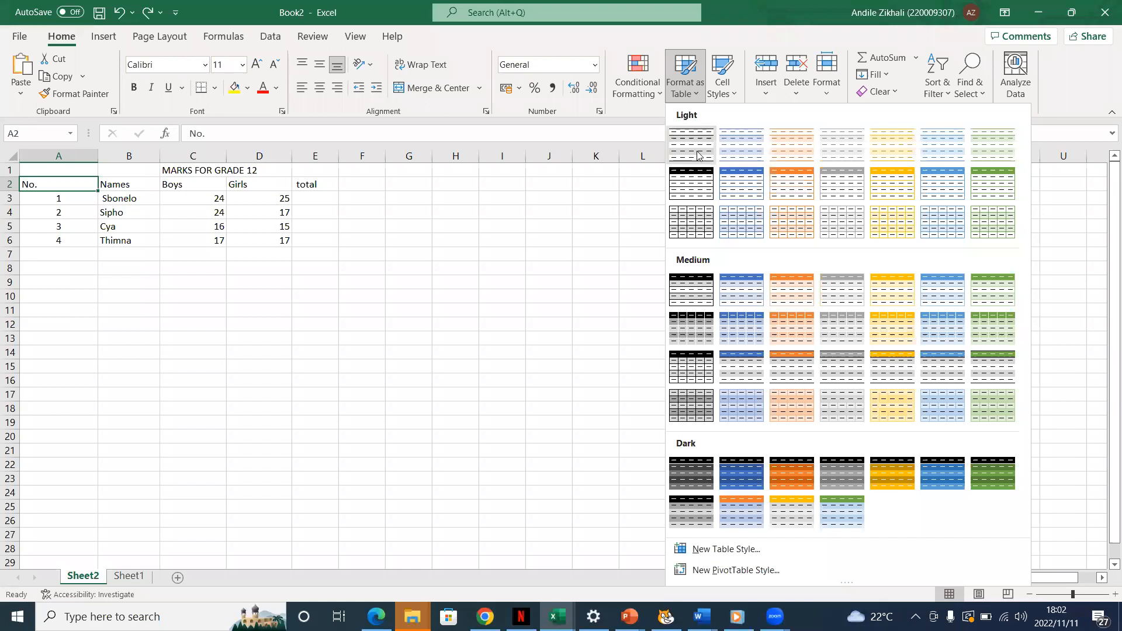
left_click(699, 149)
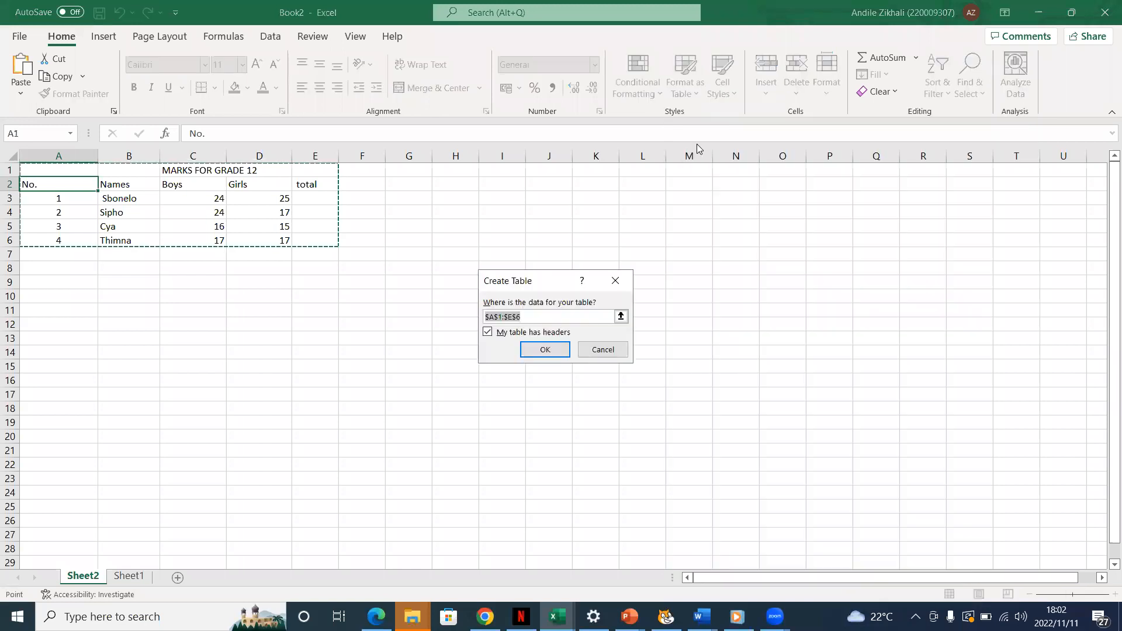
left_click(533, 350)
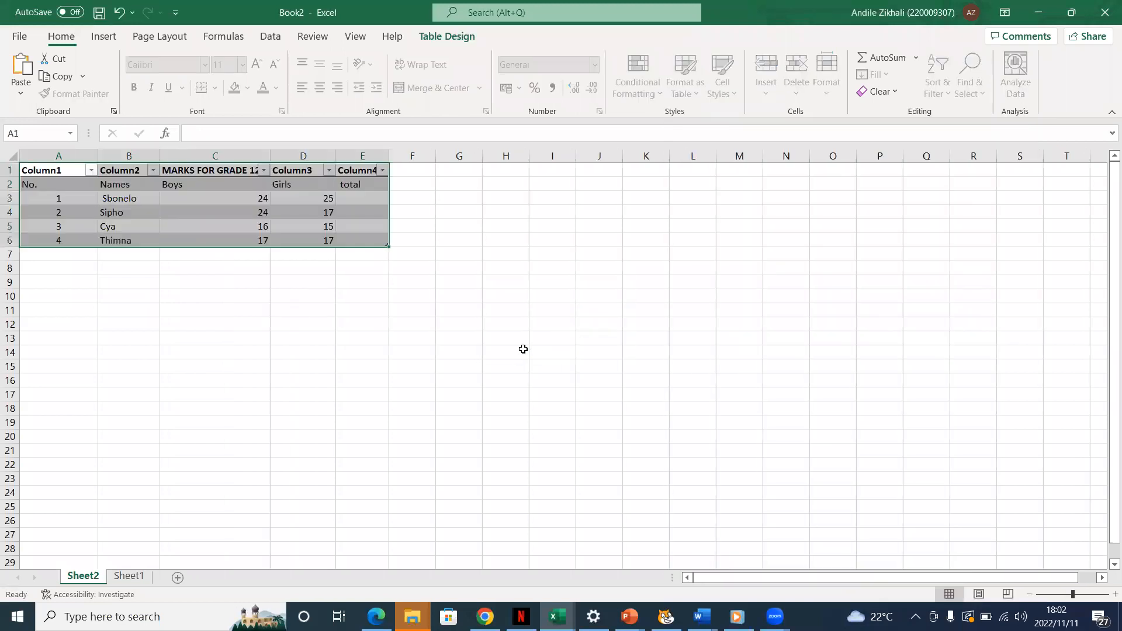
left_click(404, 183)
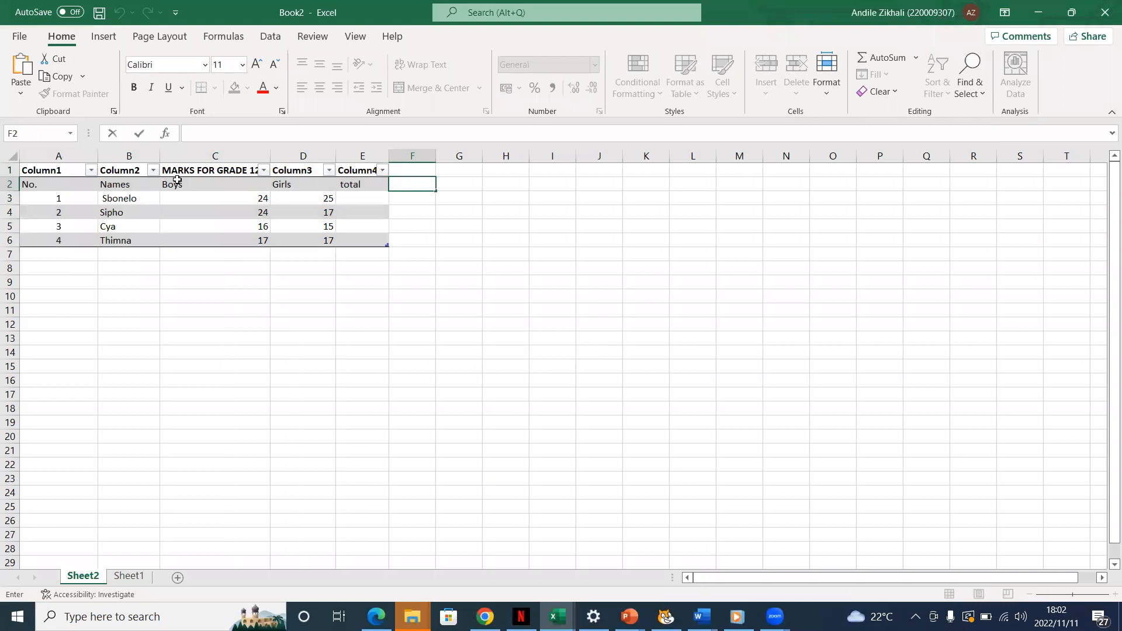
left_click(210, 202)
left_click(219, 238)
left_click(348, 212)
double_click(349, 201)
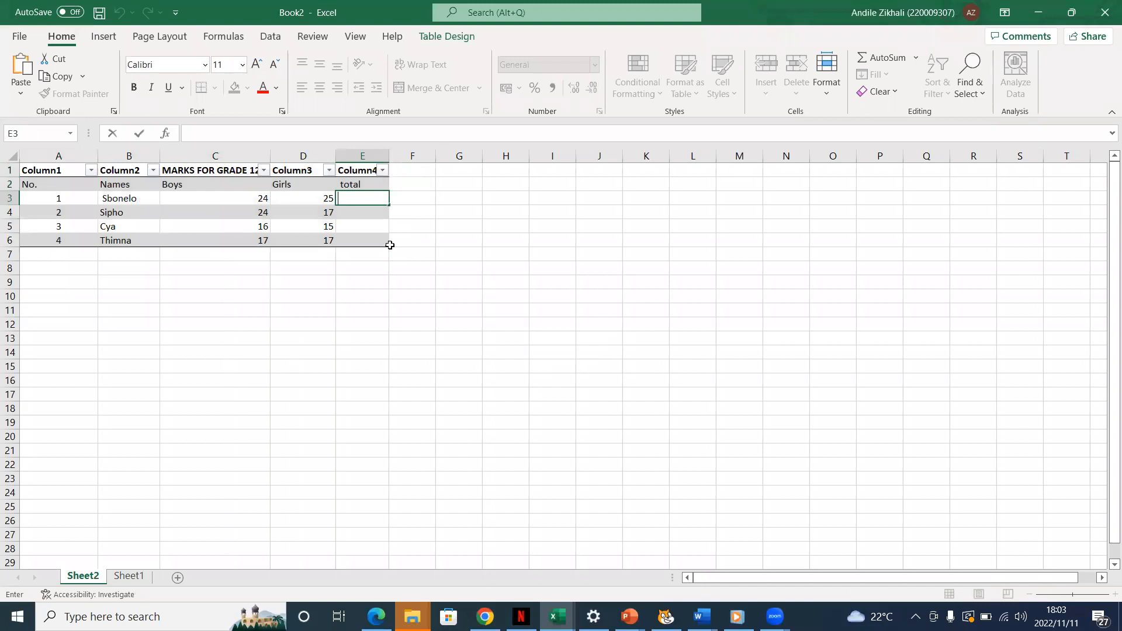
left_click(829, 99)
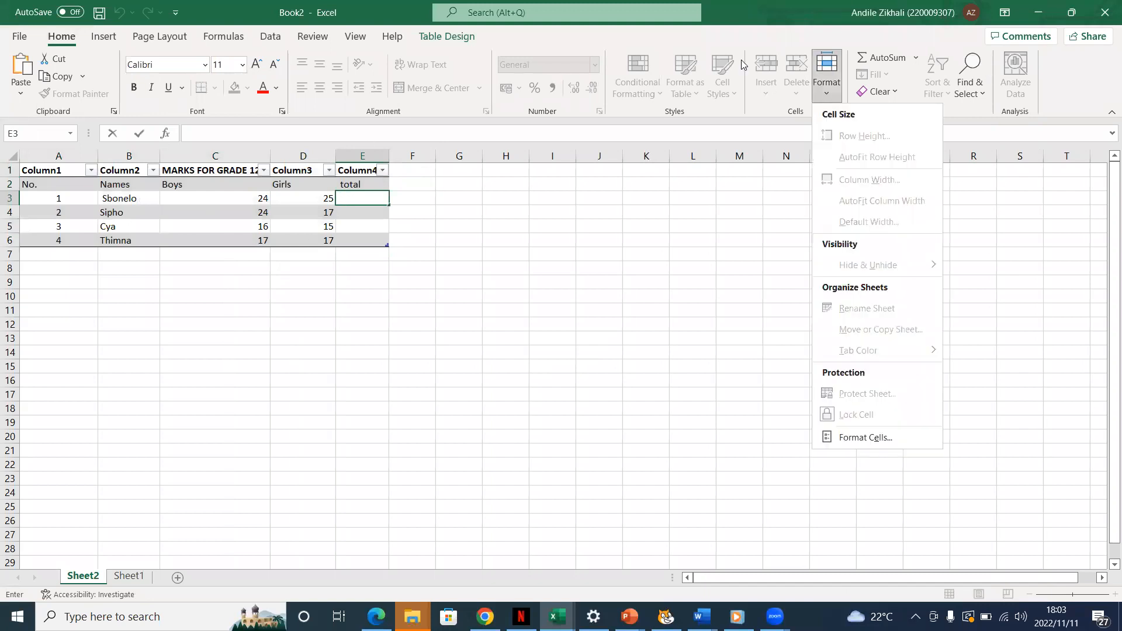
left_click(76, 39)
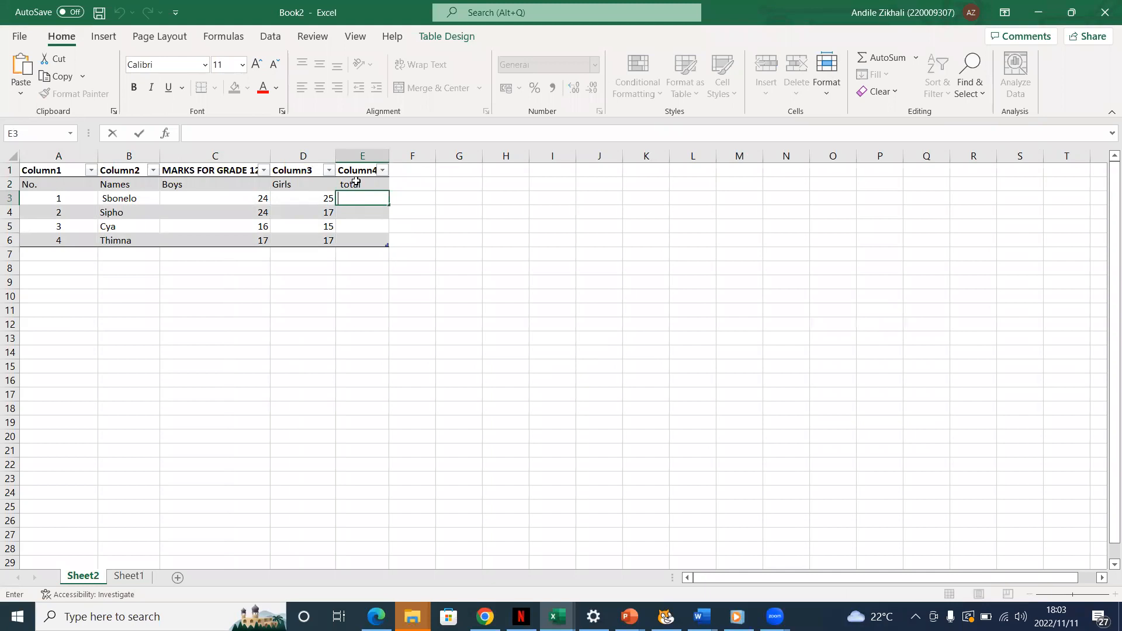
key("Escape")
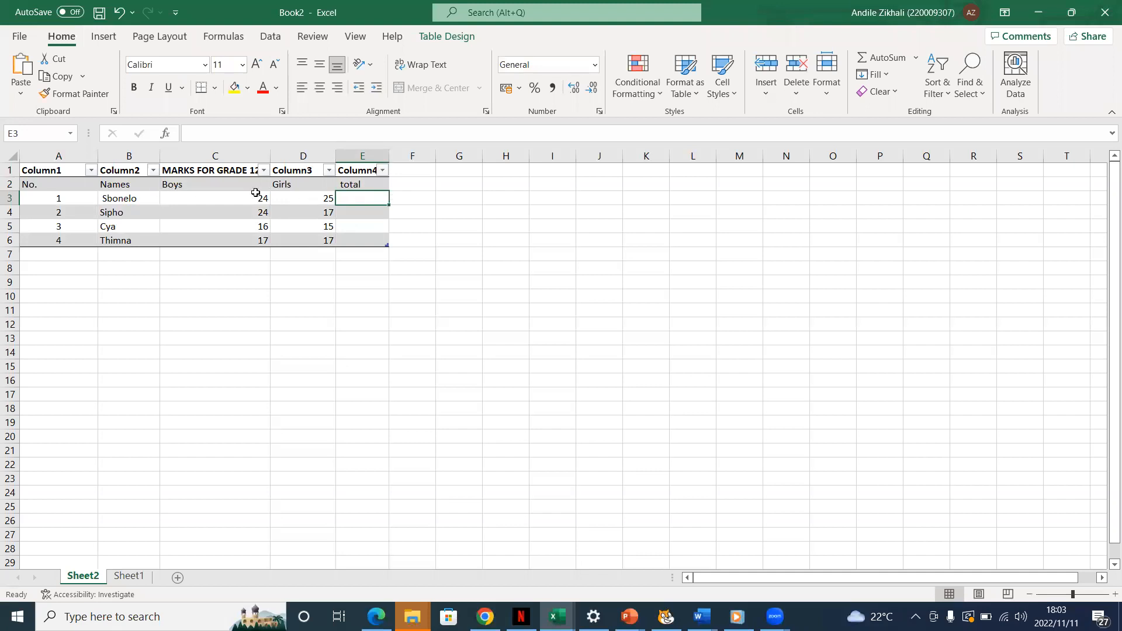
Begin the formula in total cell E3 with an equals sign and try adding the Sum function through AutoSum
double_click(353, 201)
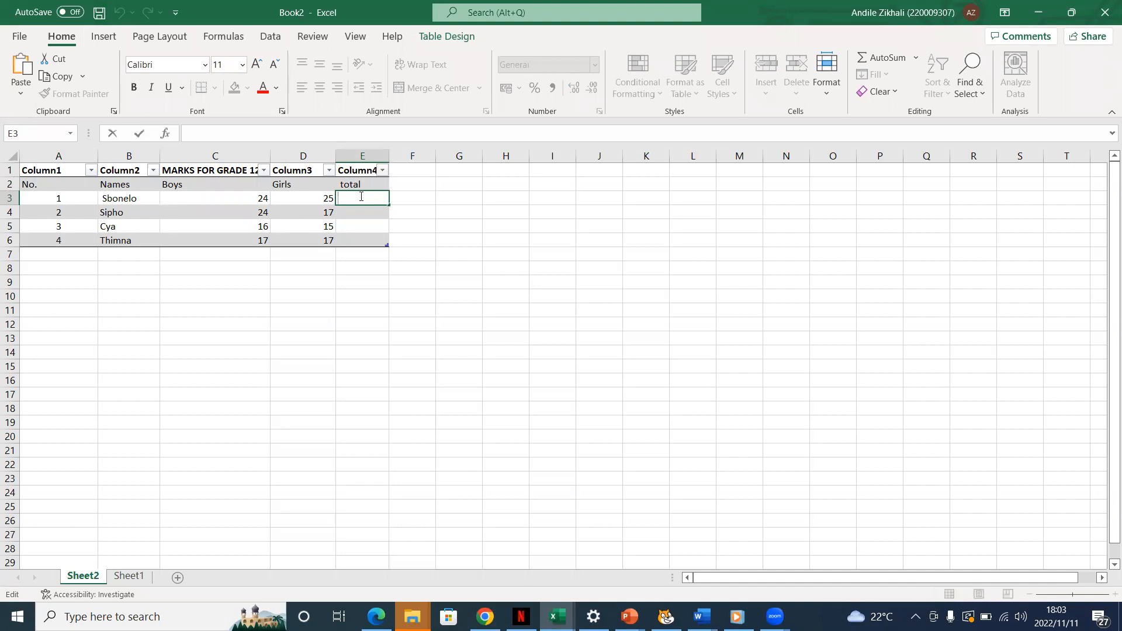
type("+")
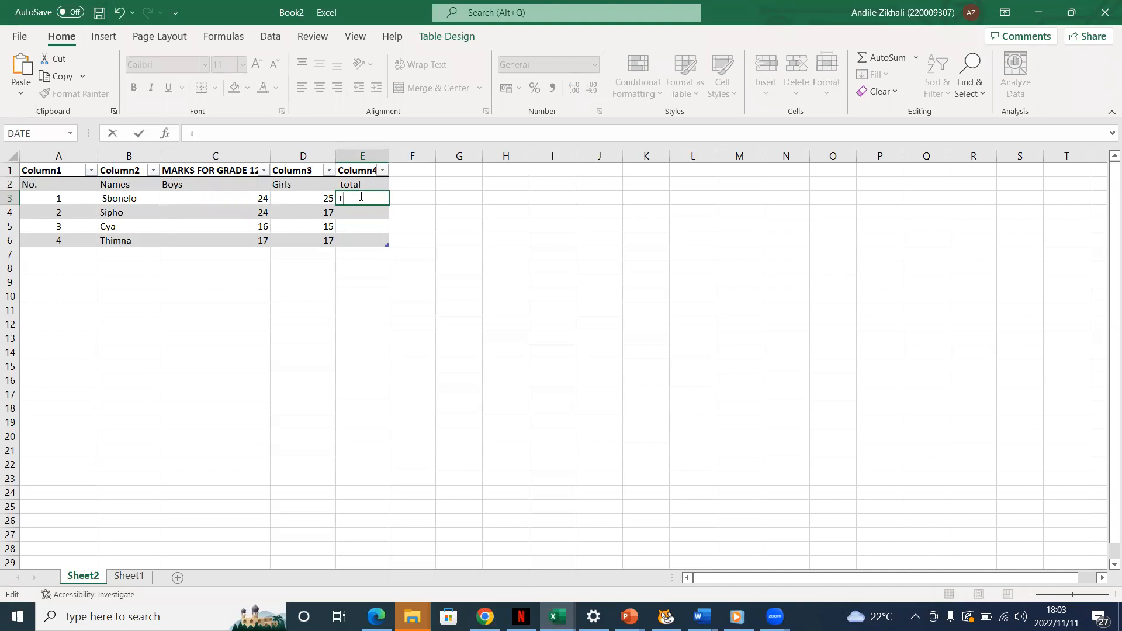
key("BackSpace")
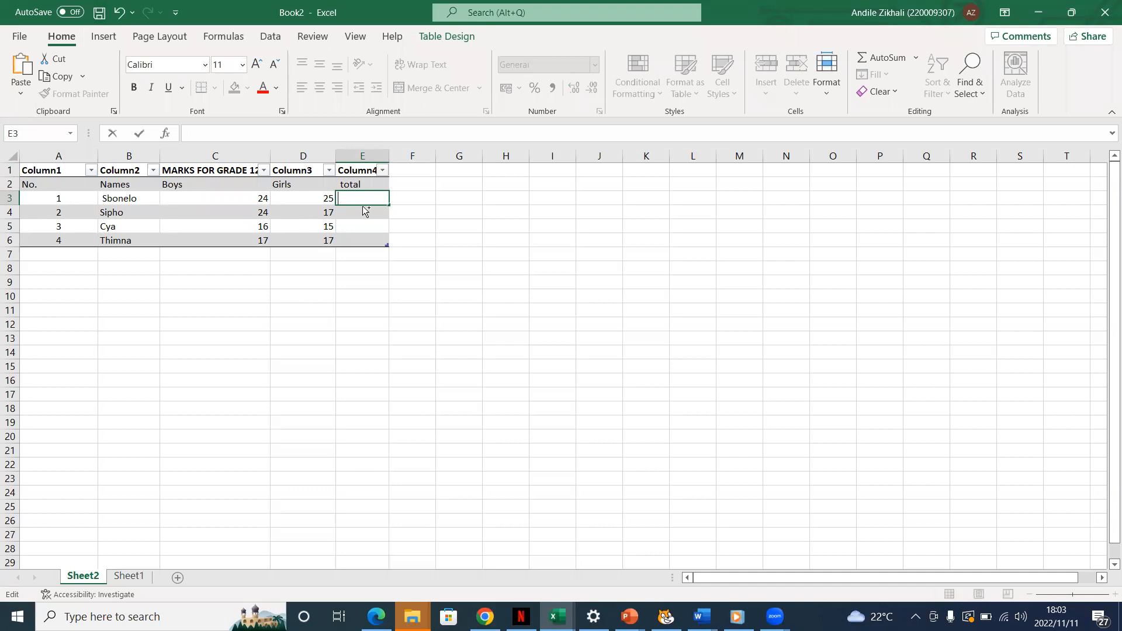
type("=")
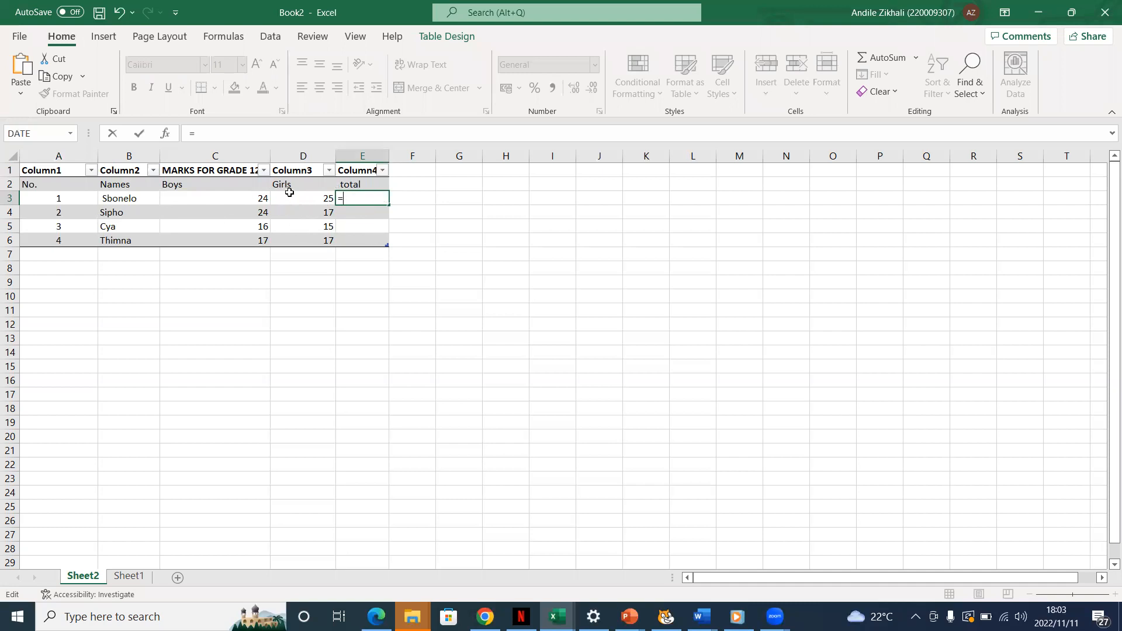
left_click(233, 38)
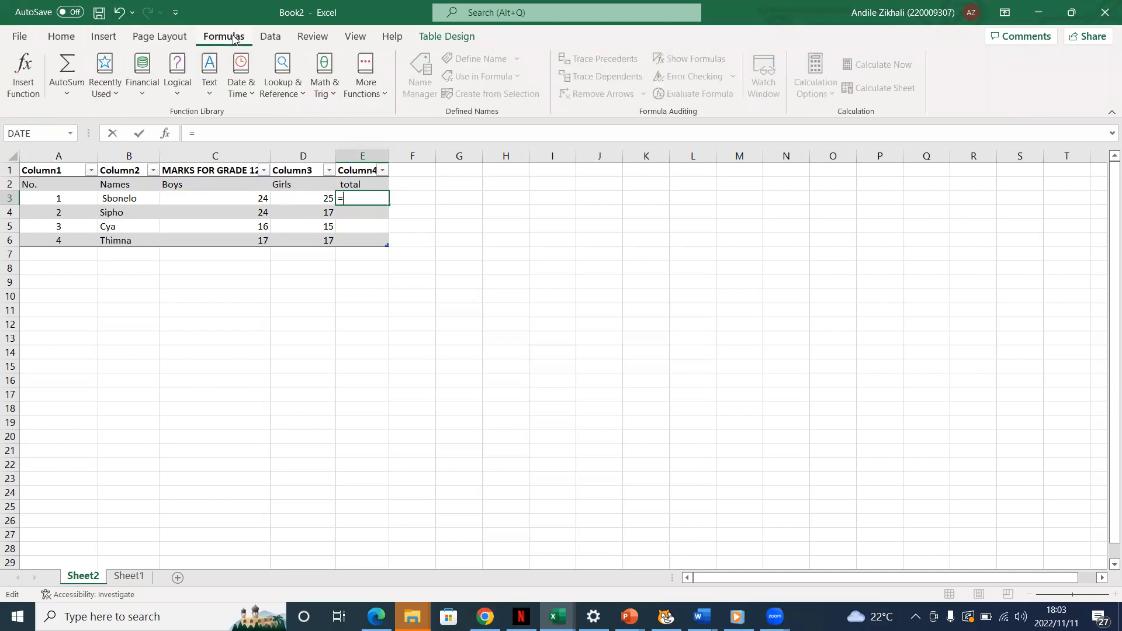
left_click(66, 95)
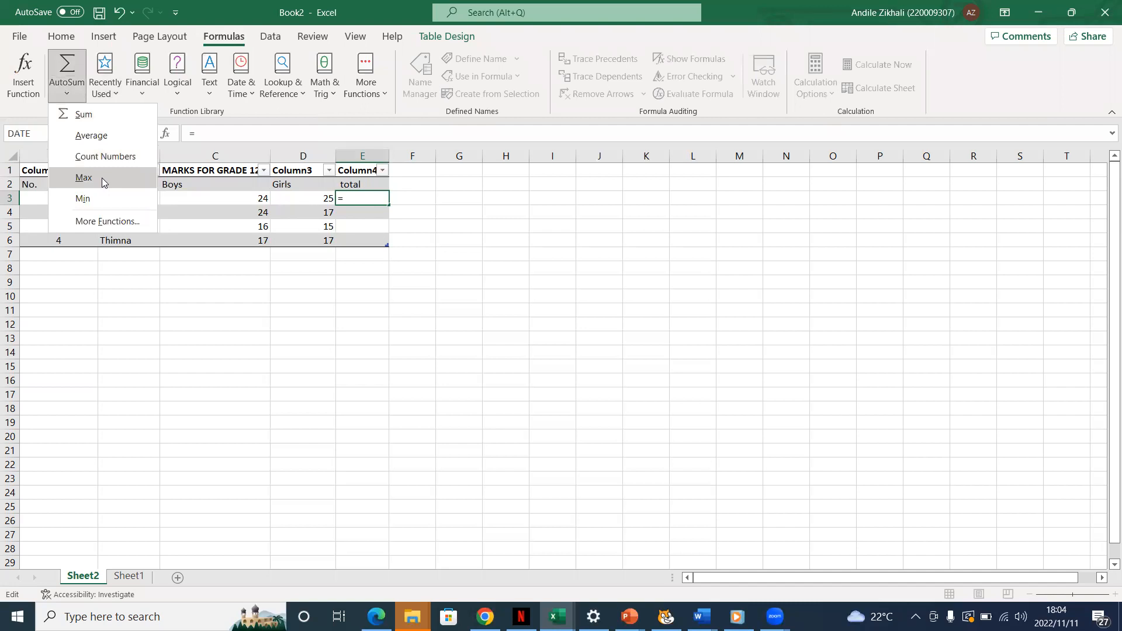
left_click(102, 116)
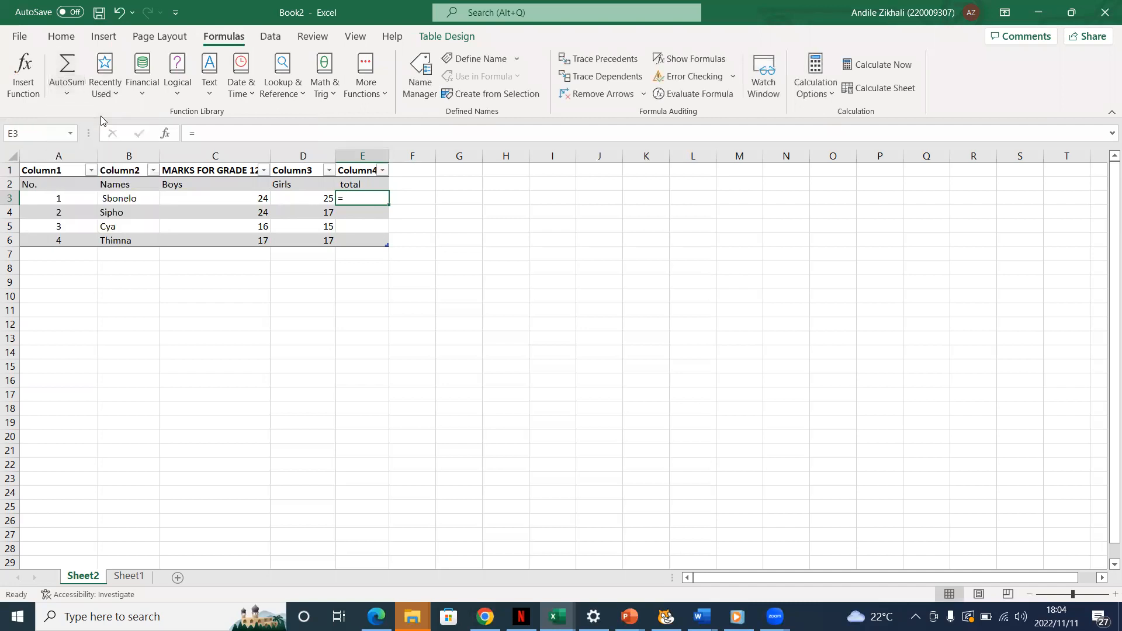
Insert the SUM function after the equals sign in cell E3
double_click(343, 199)
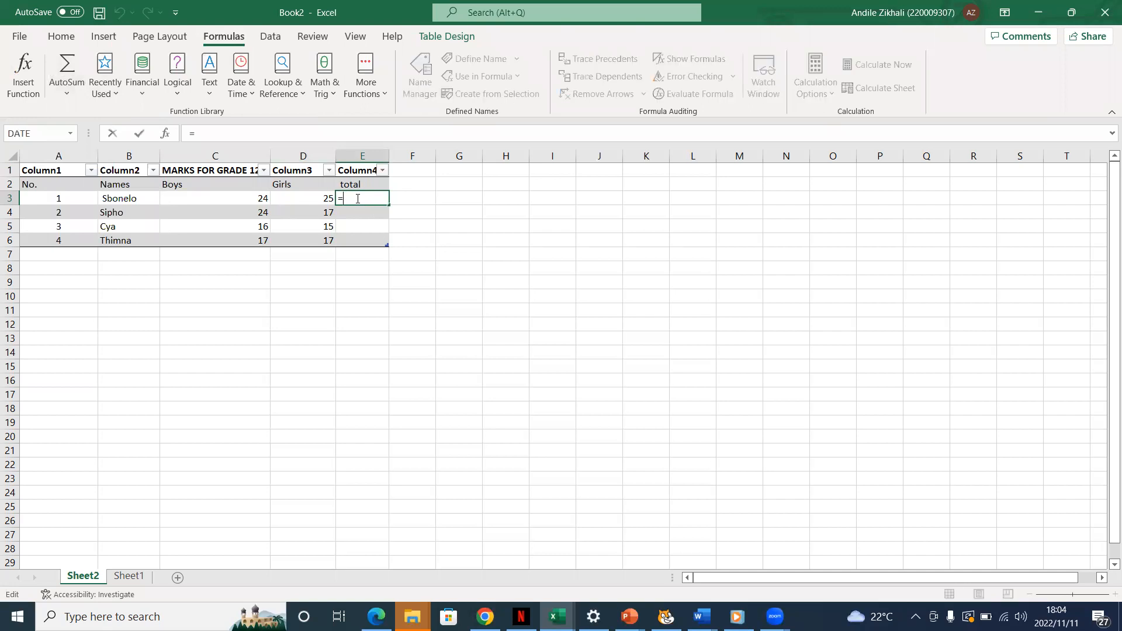
type("s")
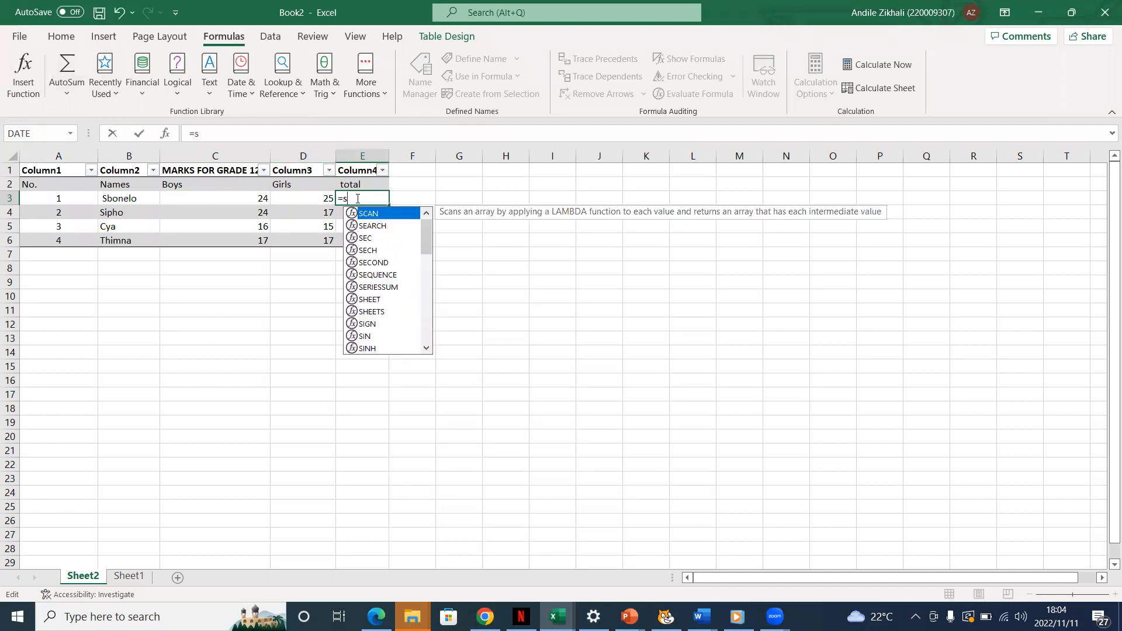
type("u")
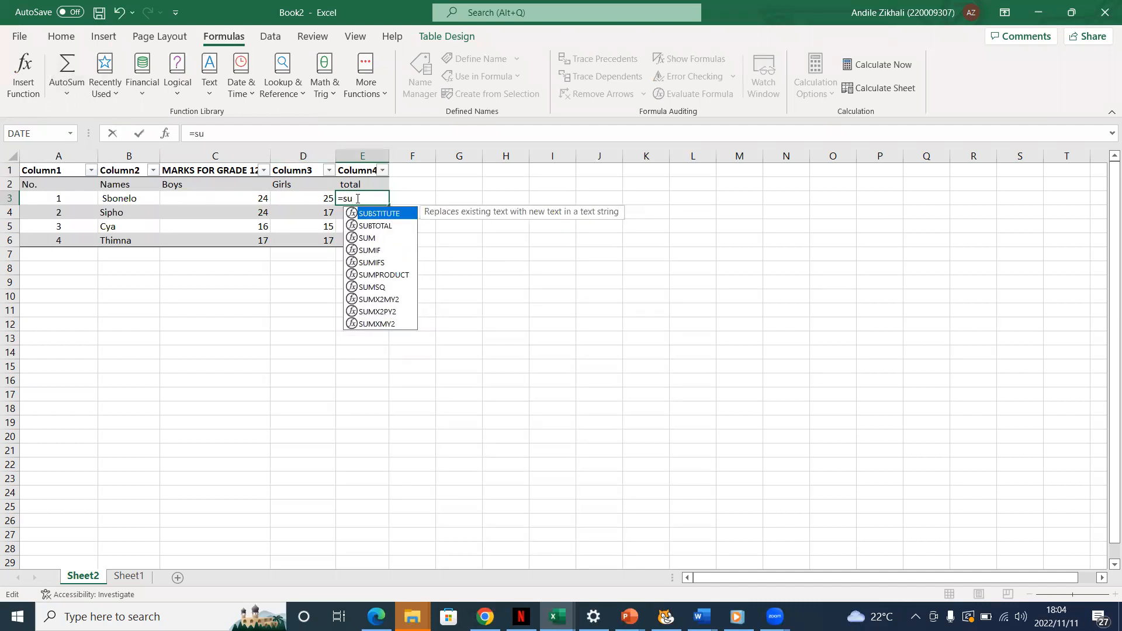
left_click(377, 239)
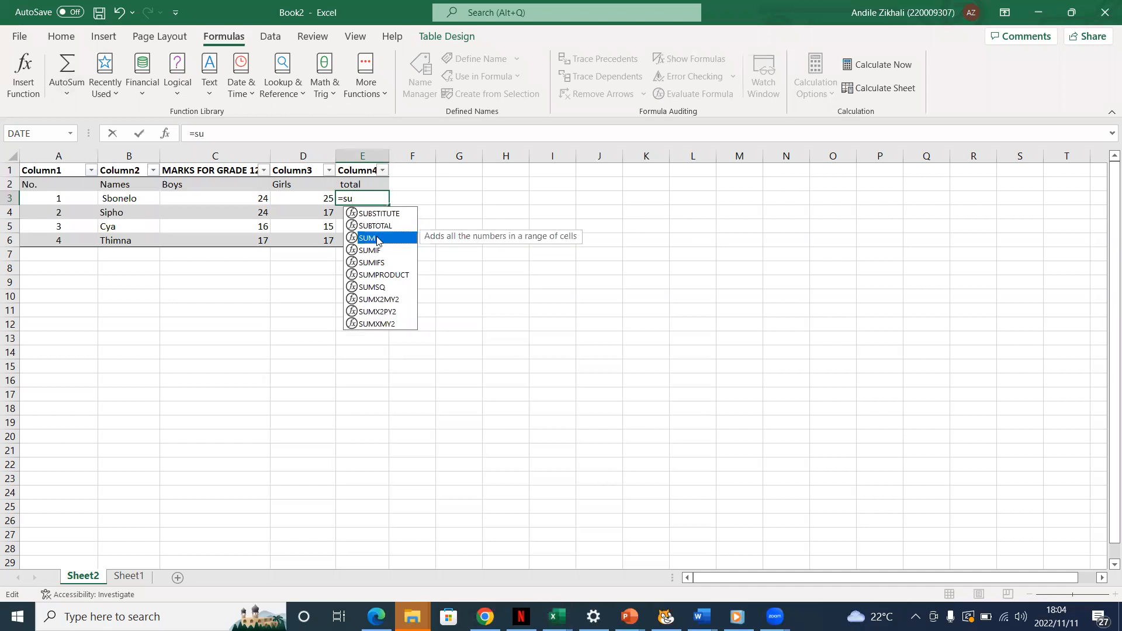
double_click(376, 238)
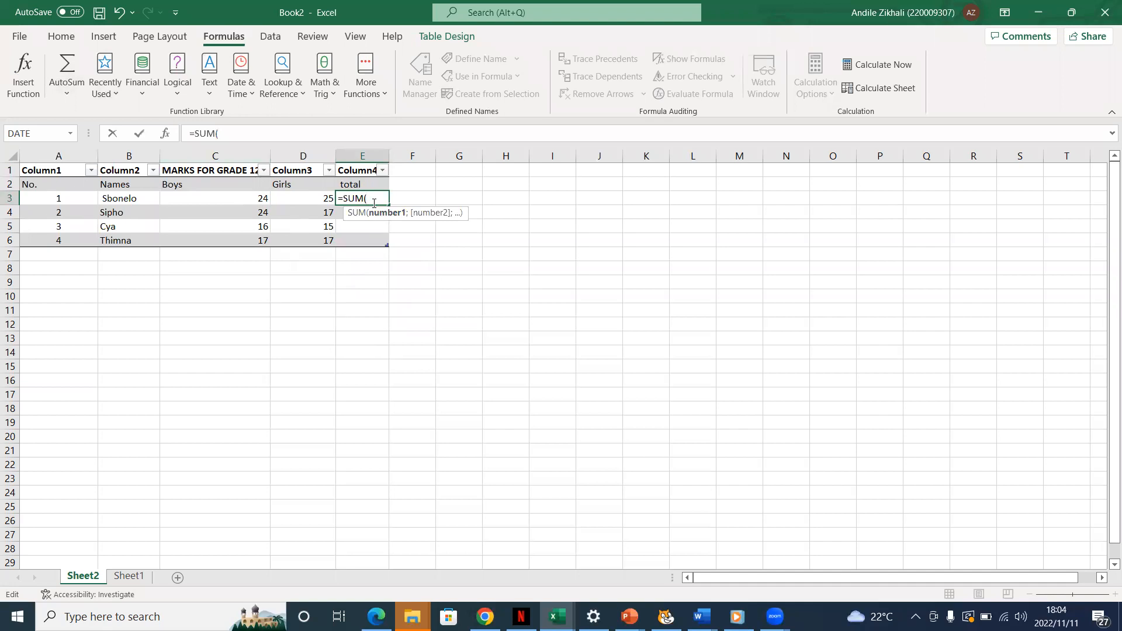
Complete E3's formula as =SUM(C3:D3) and fill it down the total column through E6
type("c")
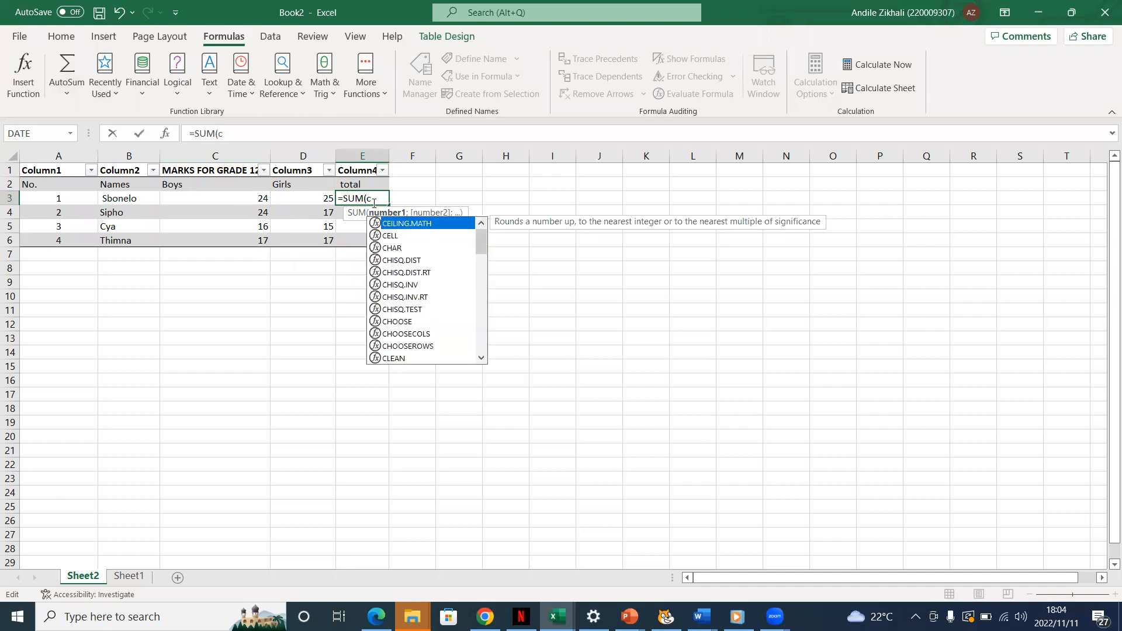
type("3:")
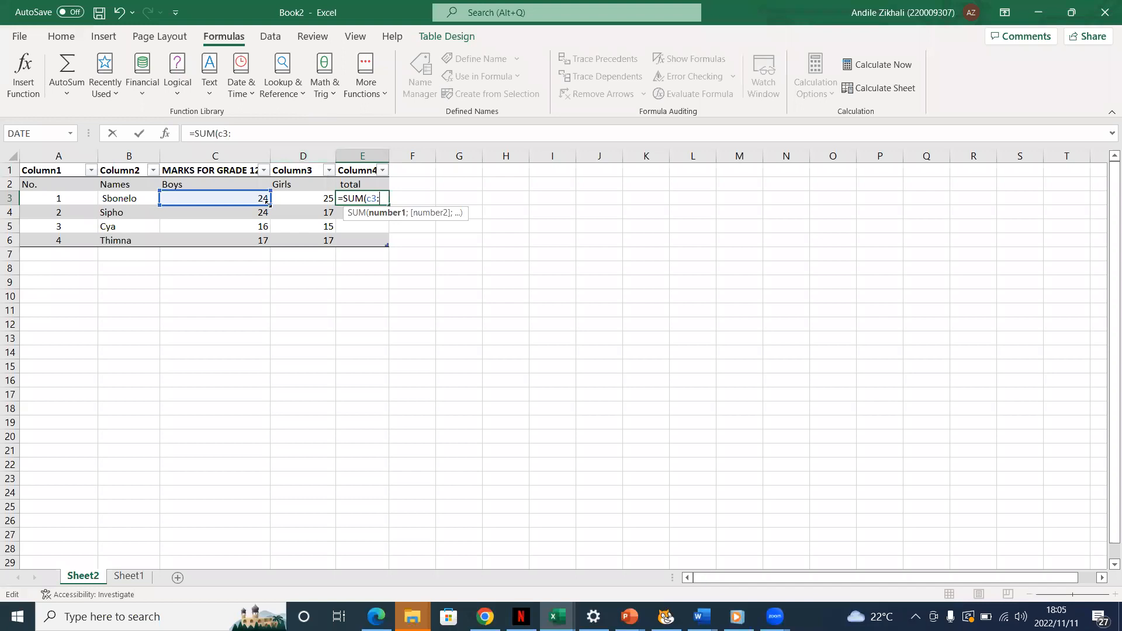
type("d")
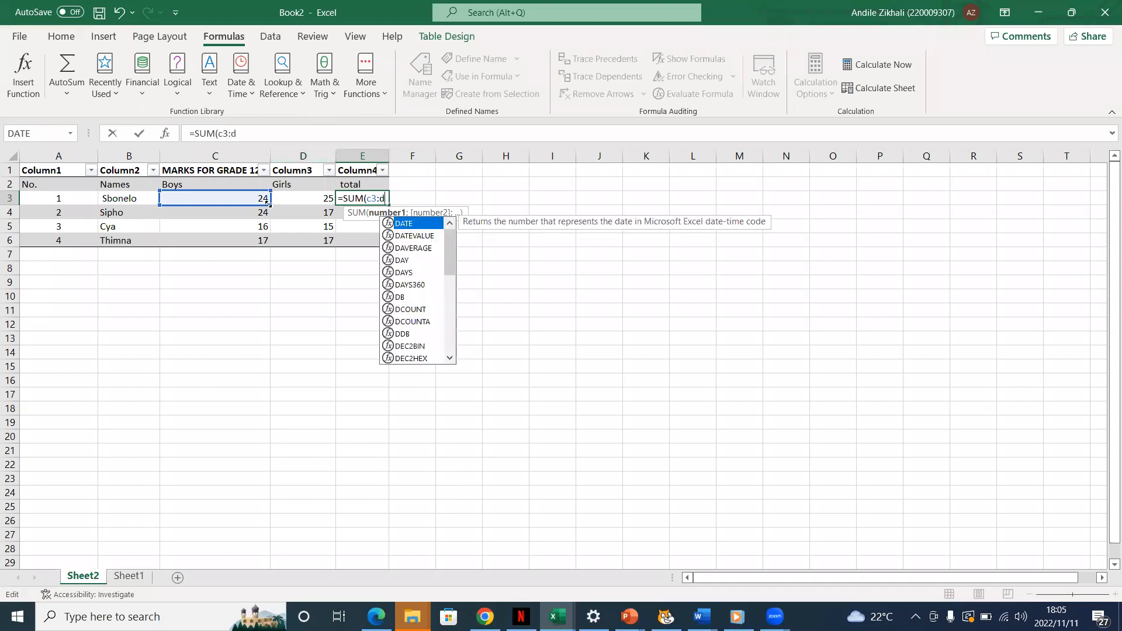
type("#")
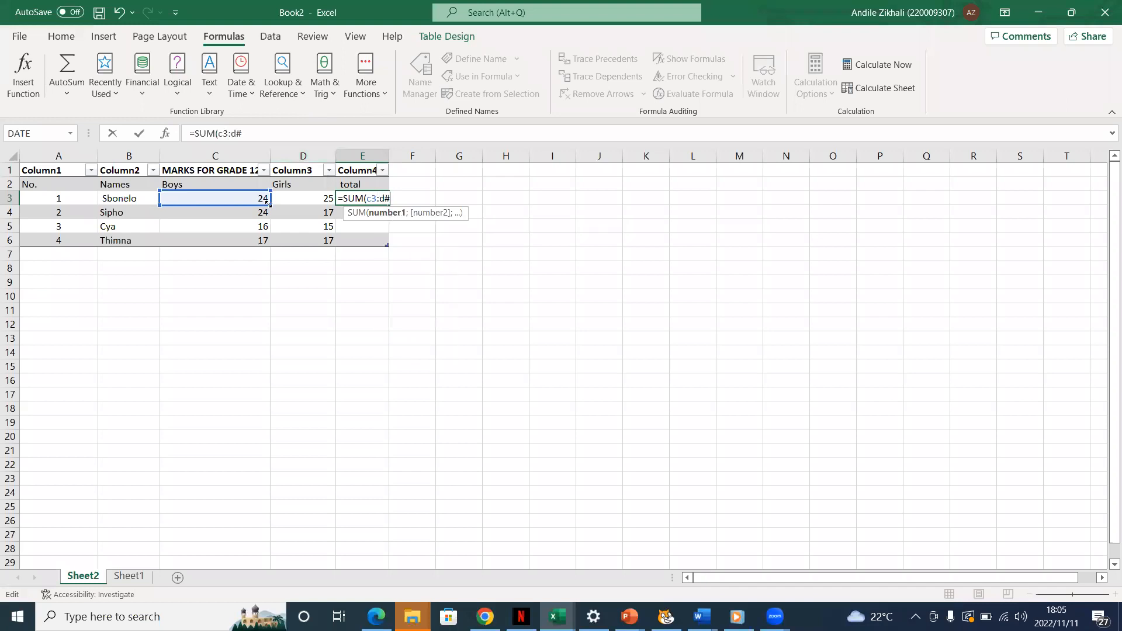
key("BackSpace")
type("3")
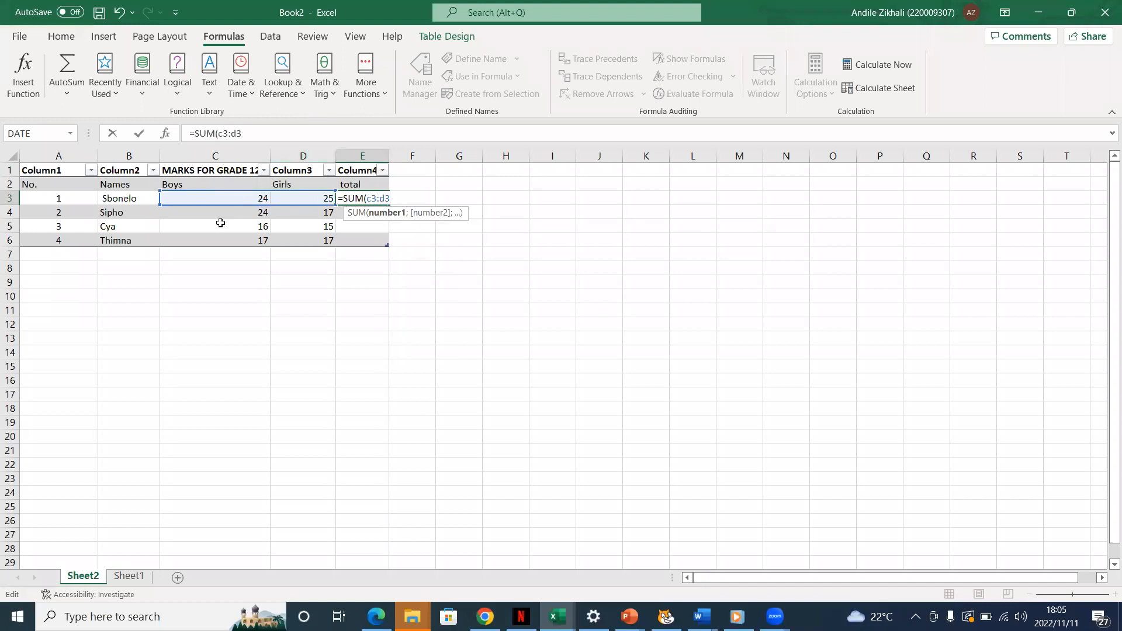
type(")")
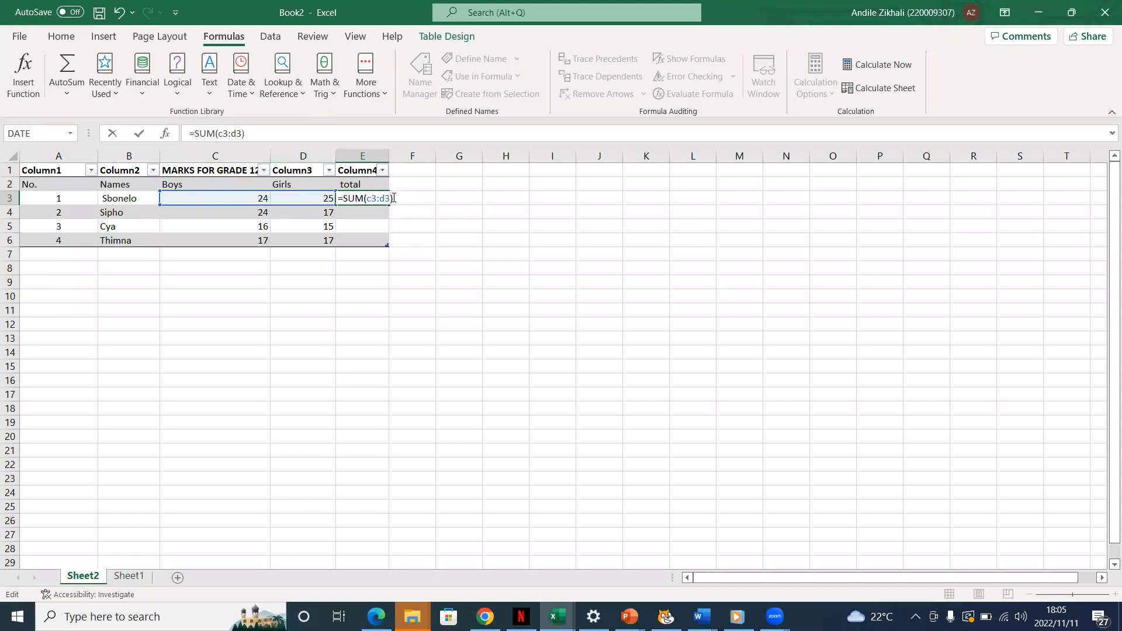
key("Return")
left_click(376, 199)
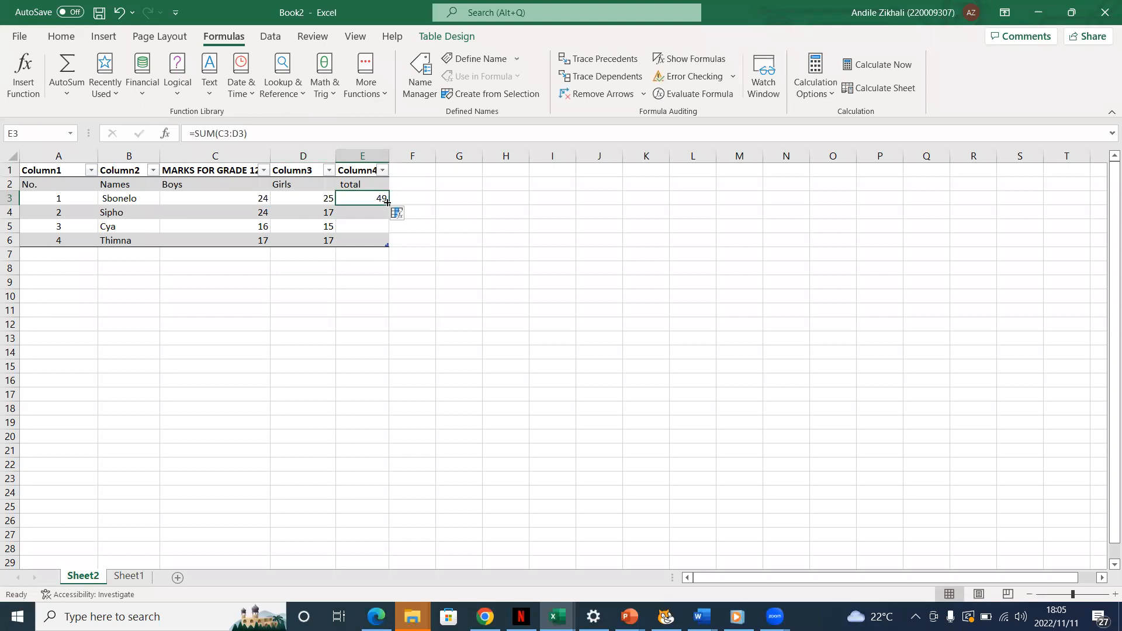
left_click_drag(387, 202, 387, 243)
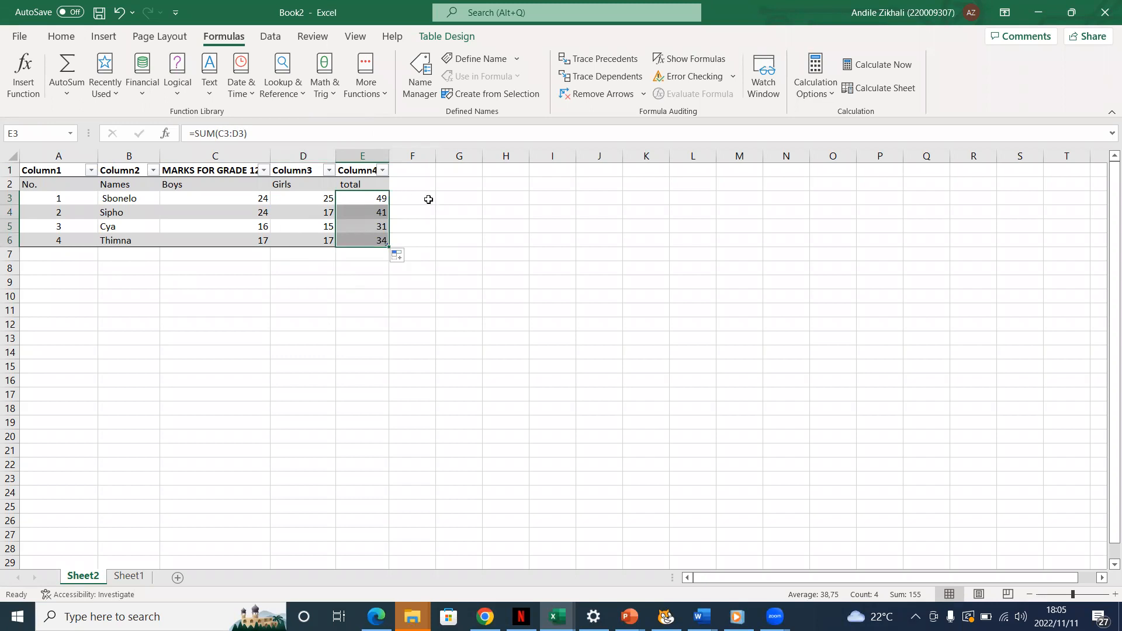
Remove the SUM function and its range from the formula in cell E3, keeping only the equals sign
double_click(385, 199)
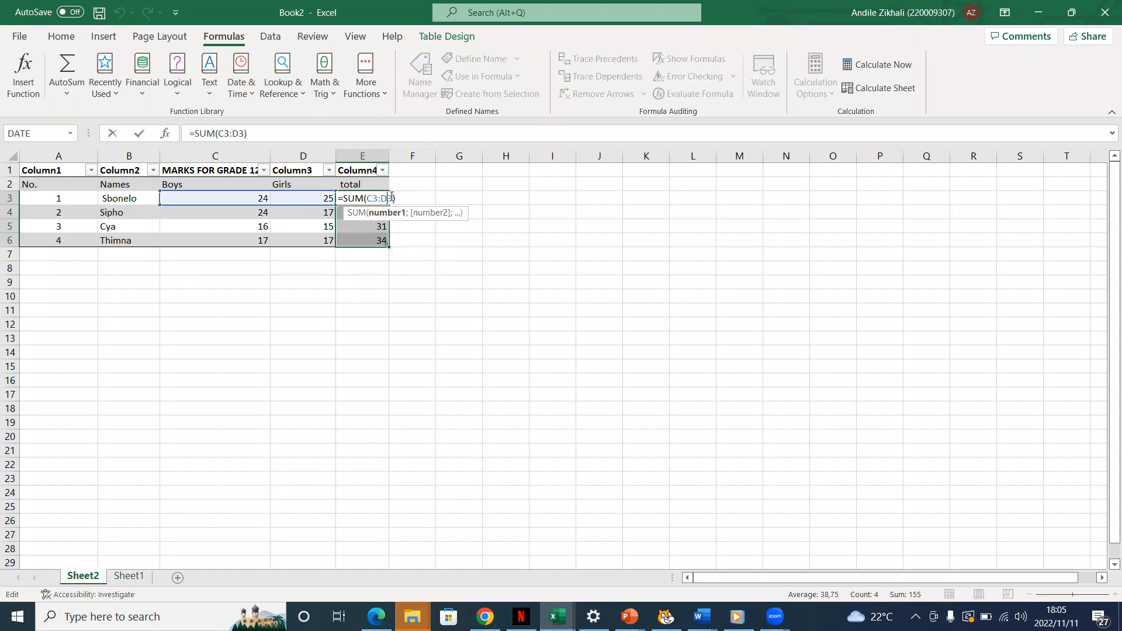
left_click(395, 198)
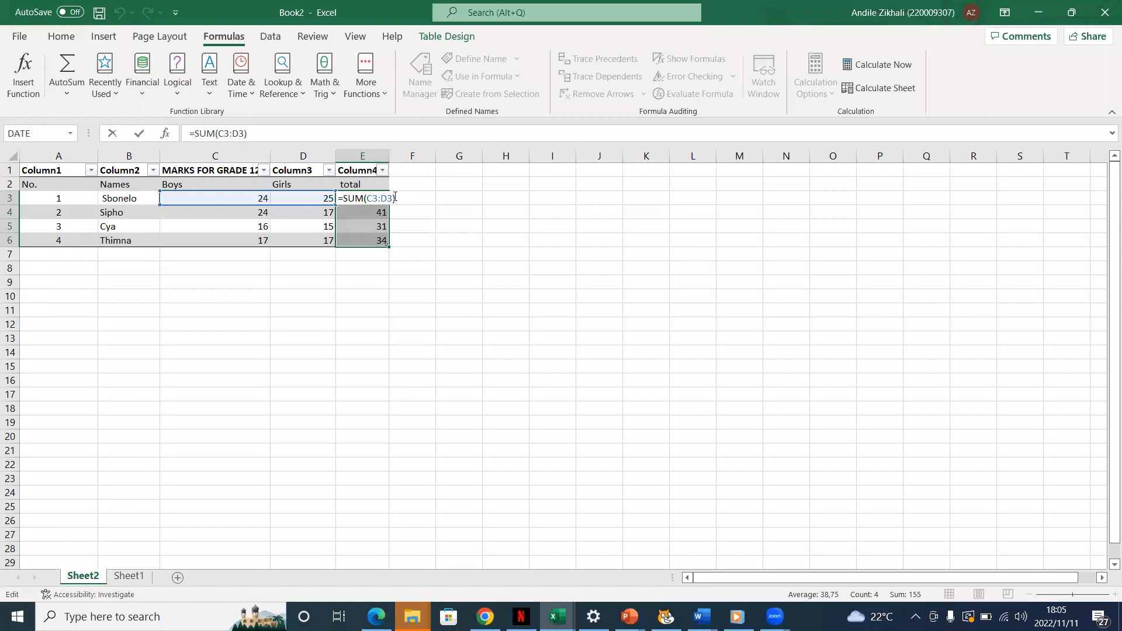
key("BackSpace")
key("BackSpace")
key("BackSpace")
key("BackSpace")
key("BackSpace")
key("BackSpace")
key("BackSpace")
key("BackSpace")
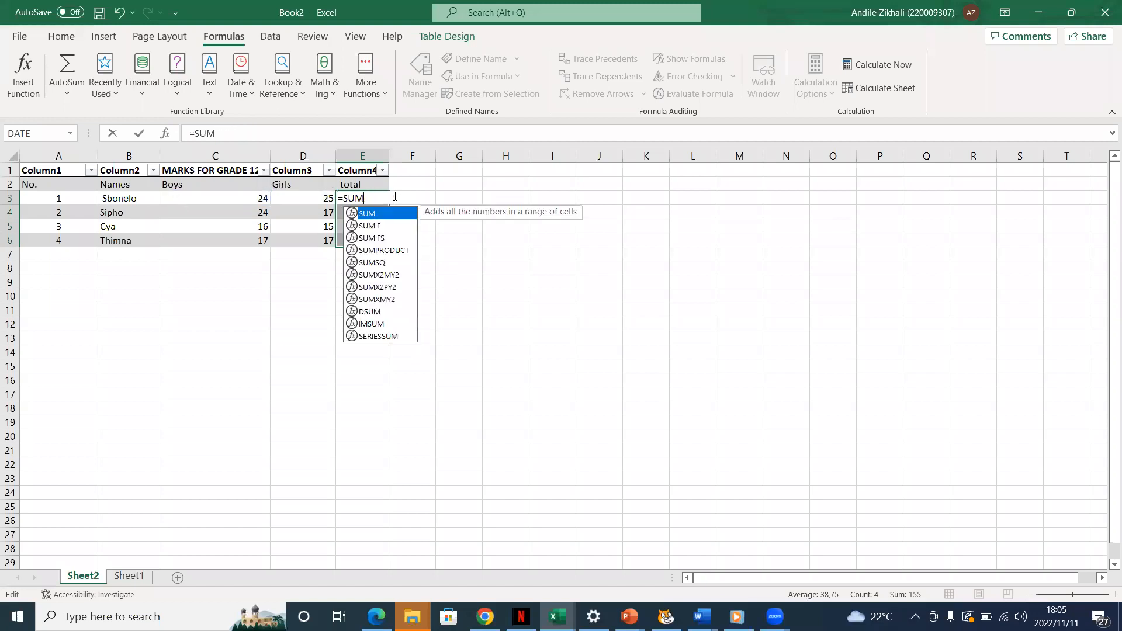
key("BackSpace")
key("BackSpace")
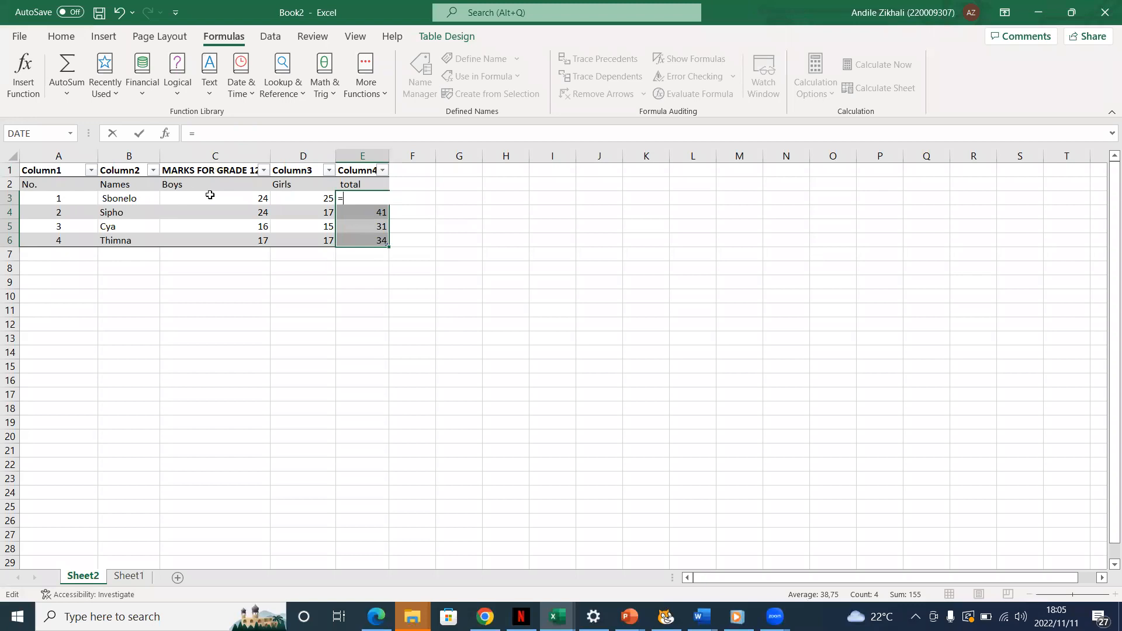
Complete the formula in cell E3 as =C3+D3 and confirm it
type("C")
key("Escape")
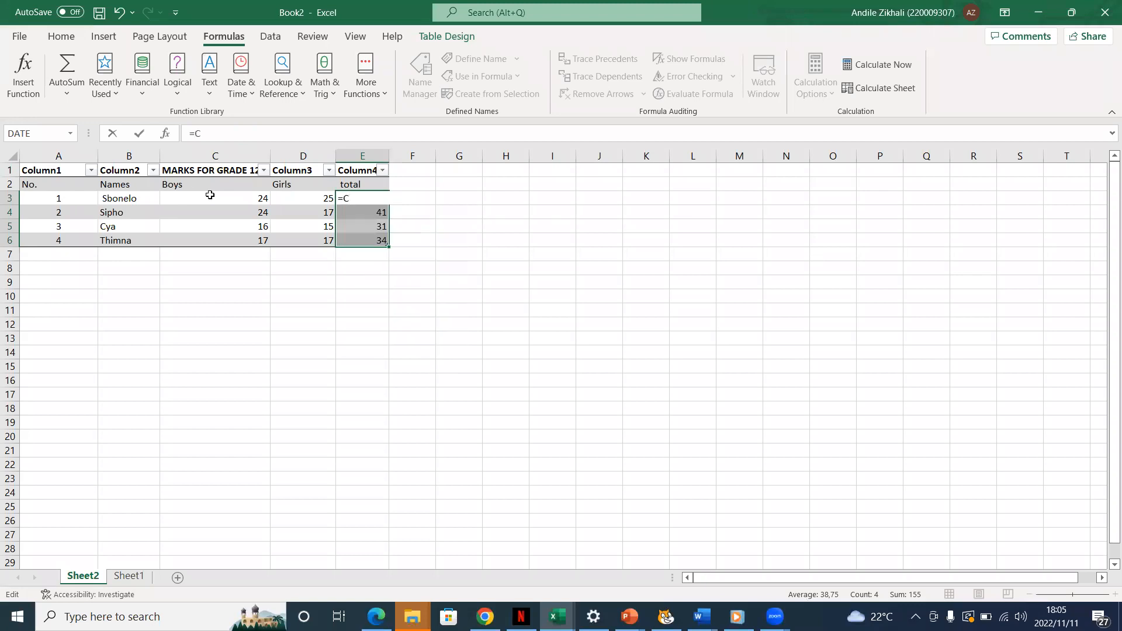
type("3")
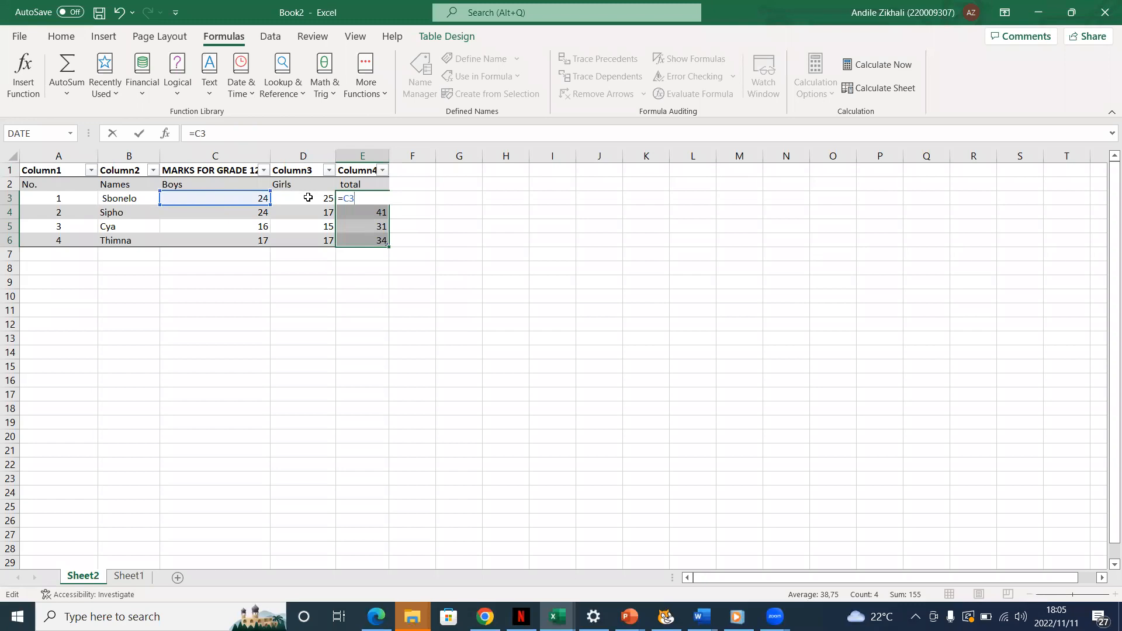
type("+D3")
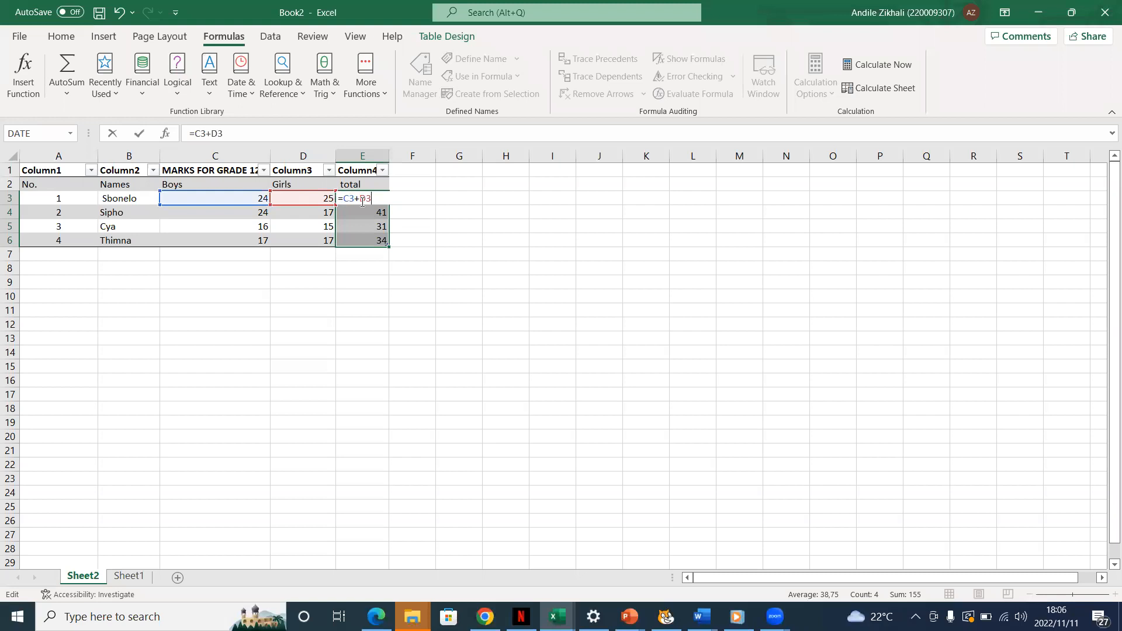
key("Return")
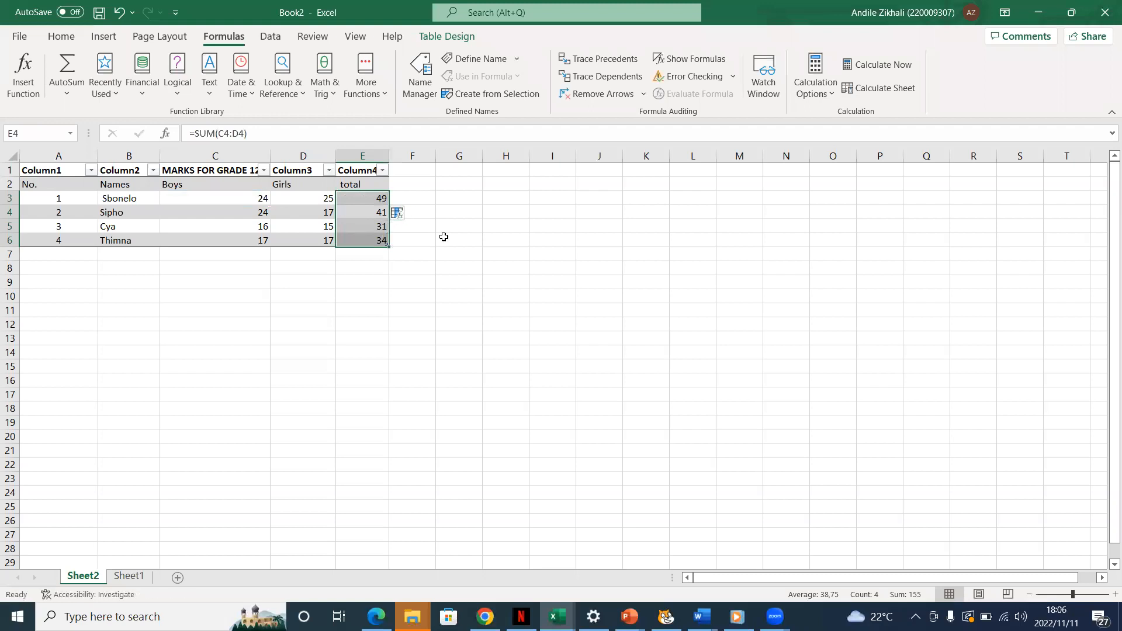
left_click(443, 237)
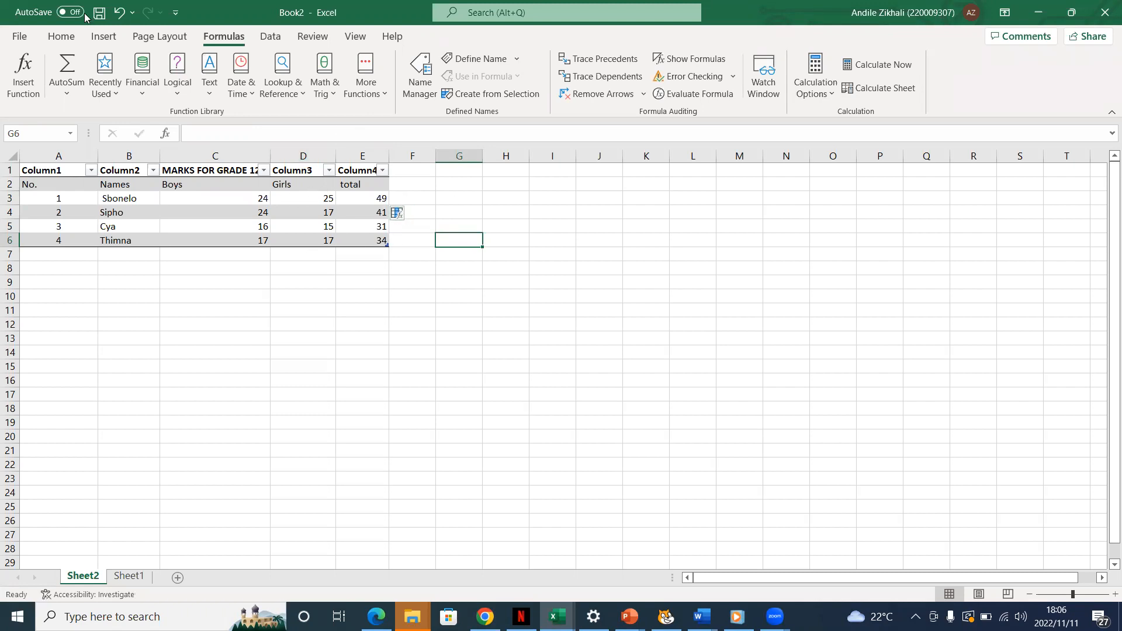
Undo the formula entries in the total column back to an empty cell E3
left_click(120, 12)
left_click(120, 11)
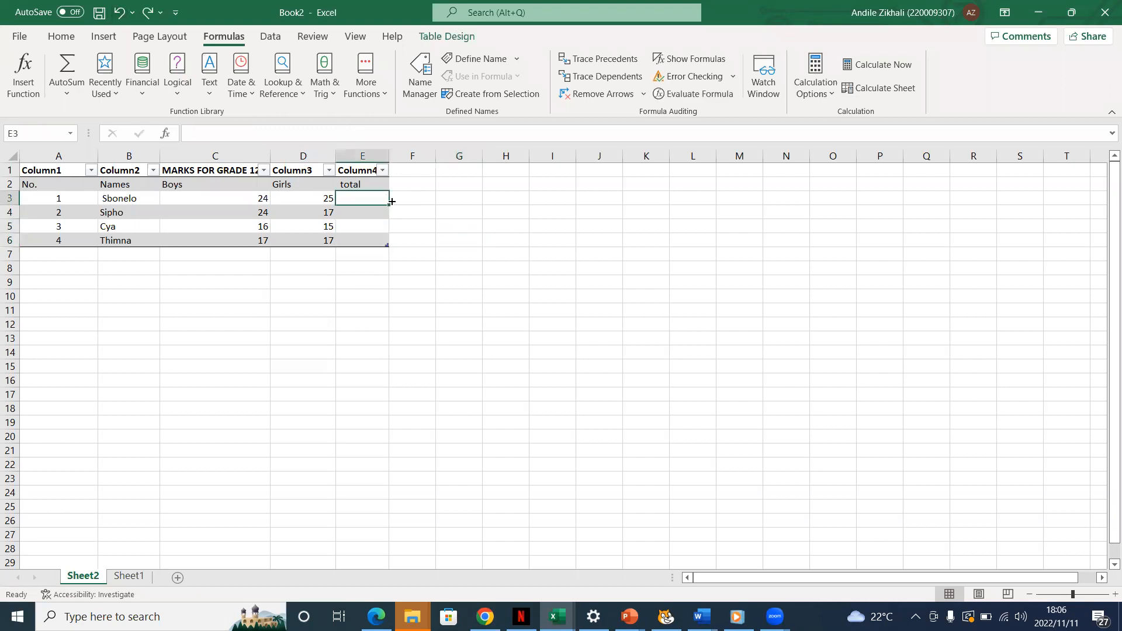
double_click(363, 200)
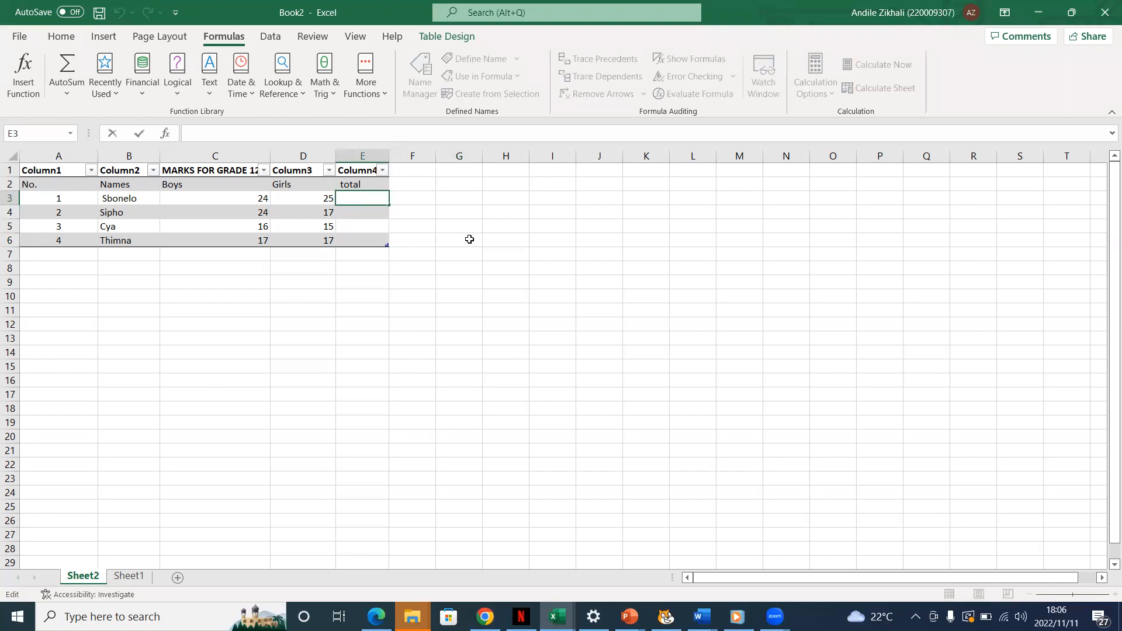
left_click(61, 38)
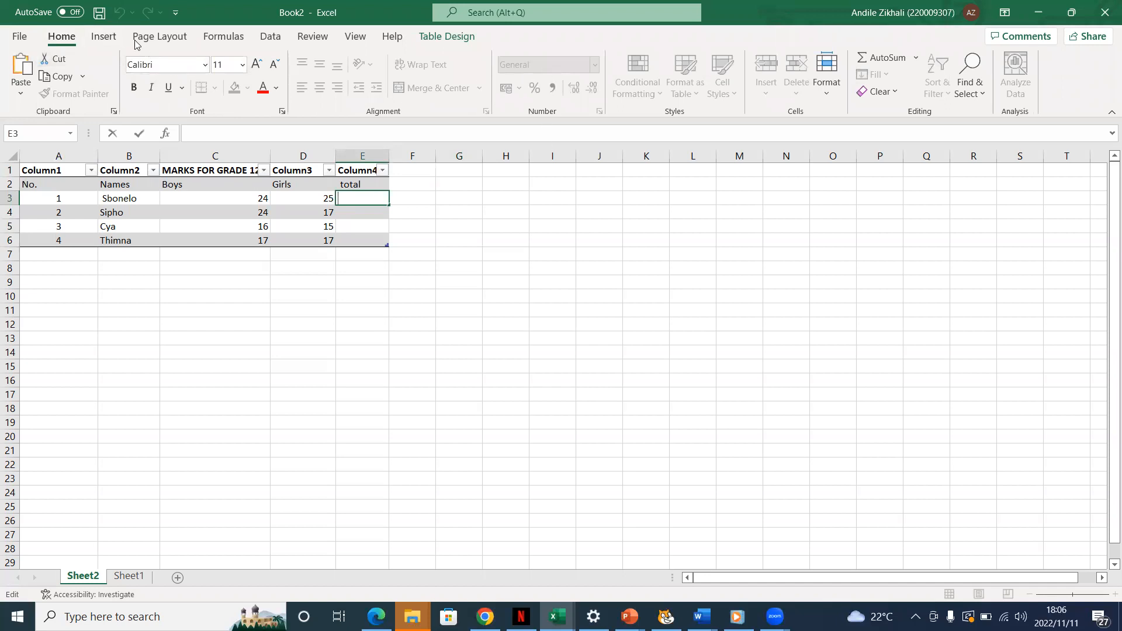
Try to clear the contents of range A3:F7
left_click_drag(410, 256, 81, 193)
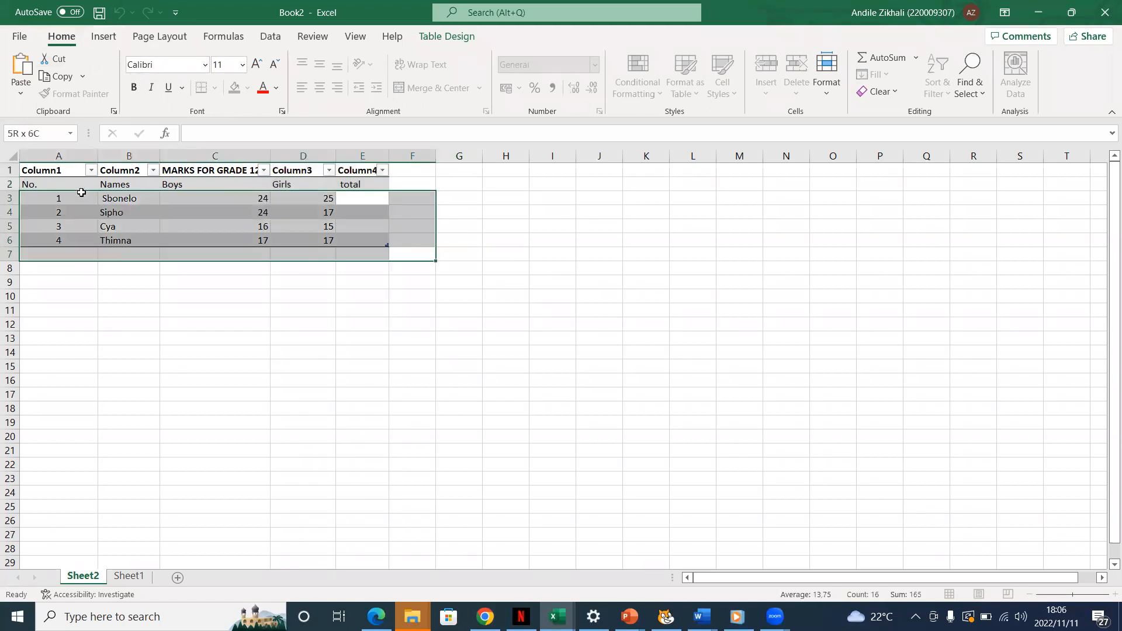
key("BackSpace")
left_click(119, 12)
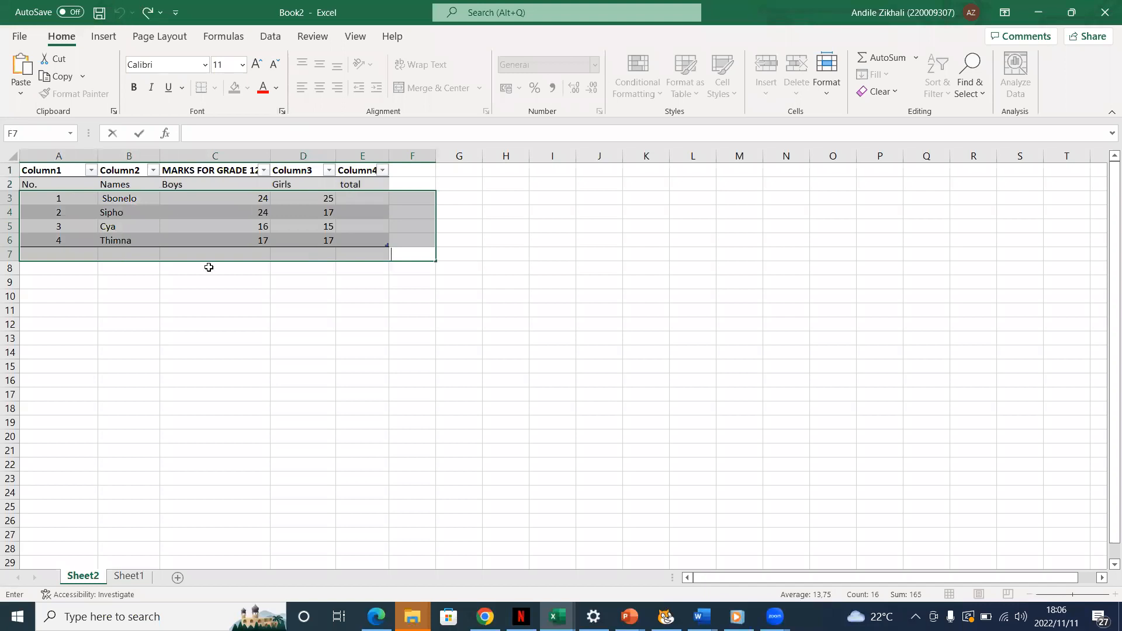
left_click(217, 301)
left_click_drag(265, 252, 277, 242)
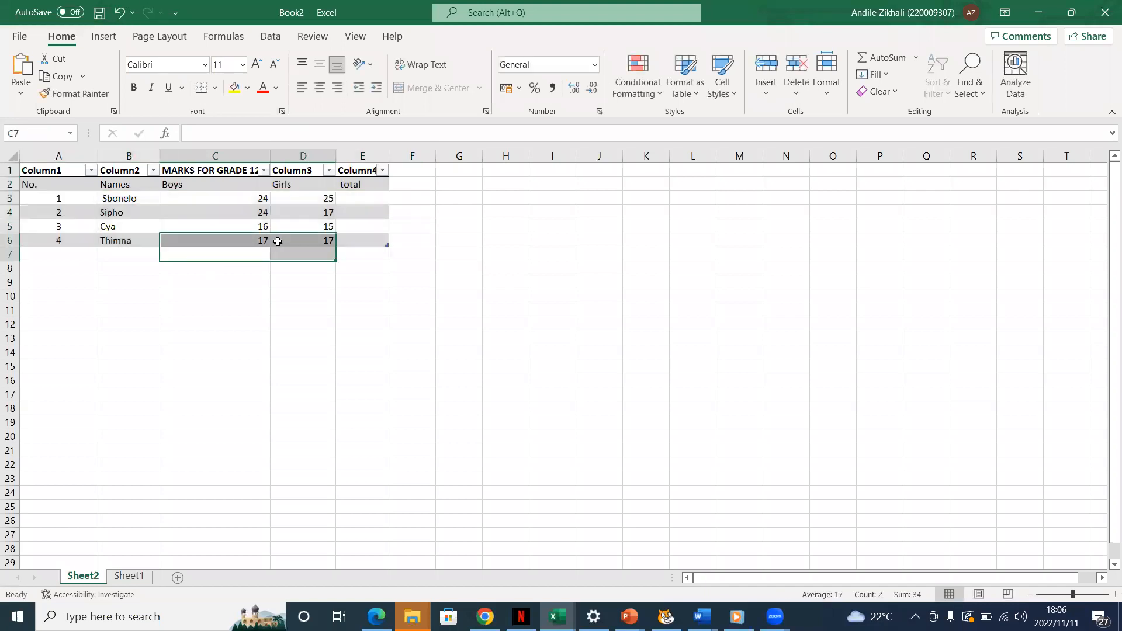
Delete the table's first four rows below the header and its columns from MARKS FOR GRADE 12 to Column4
left_click(213, 188)
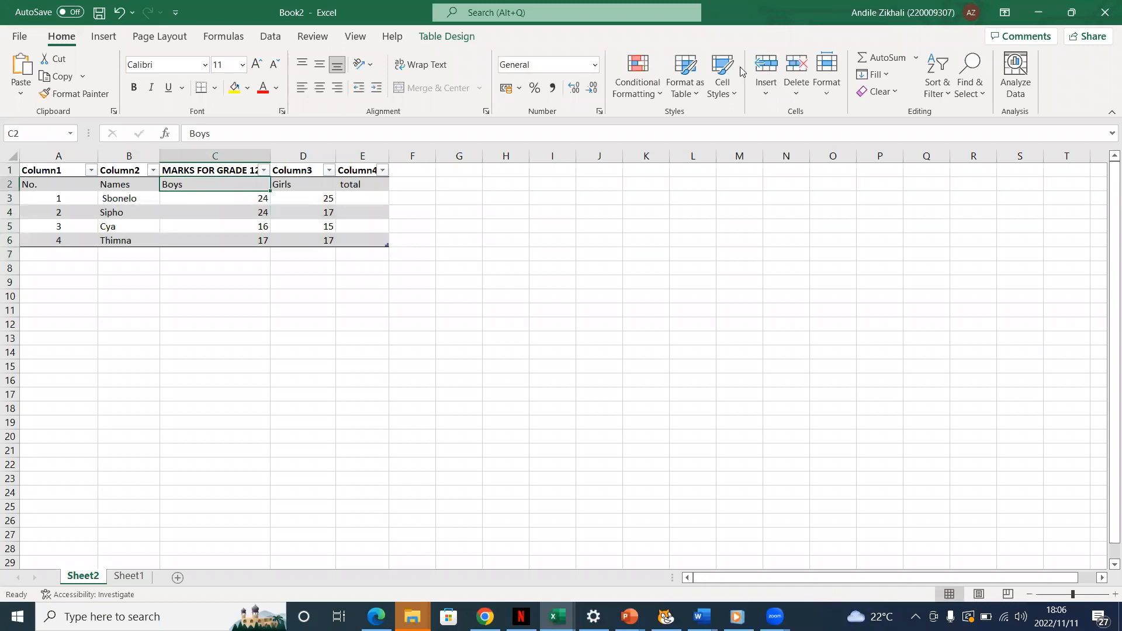
left_click(796, 67)
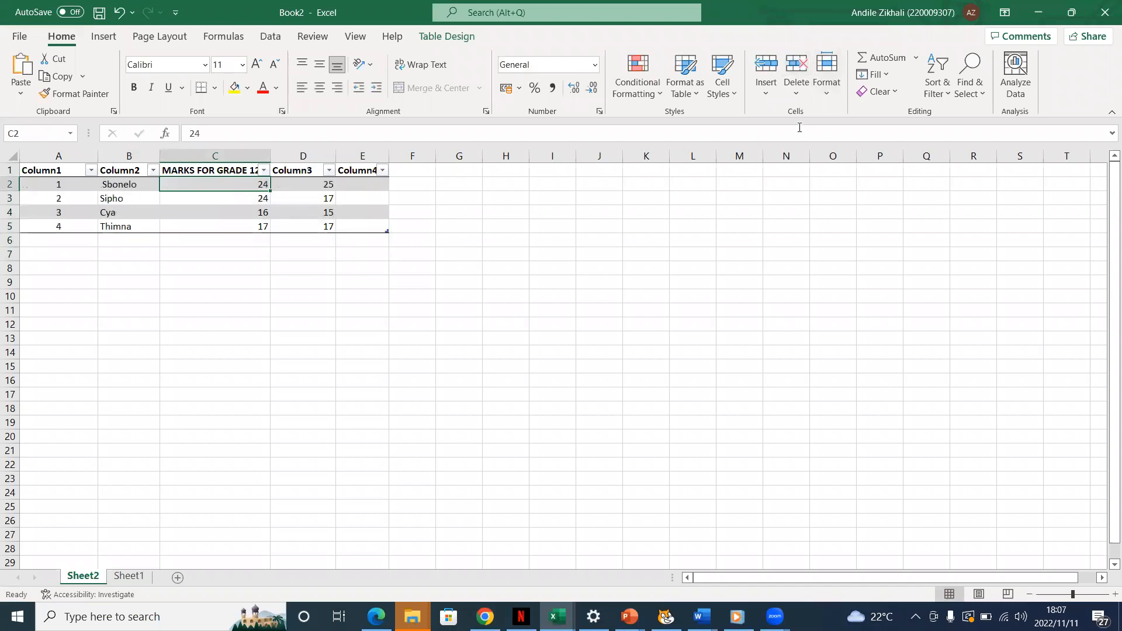
left_click(797, 66)
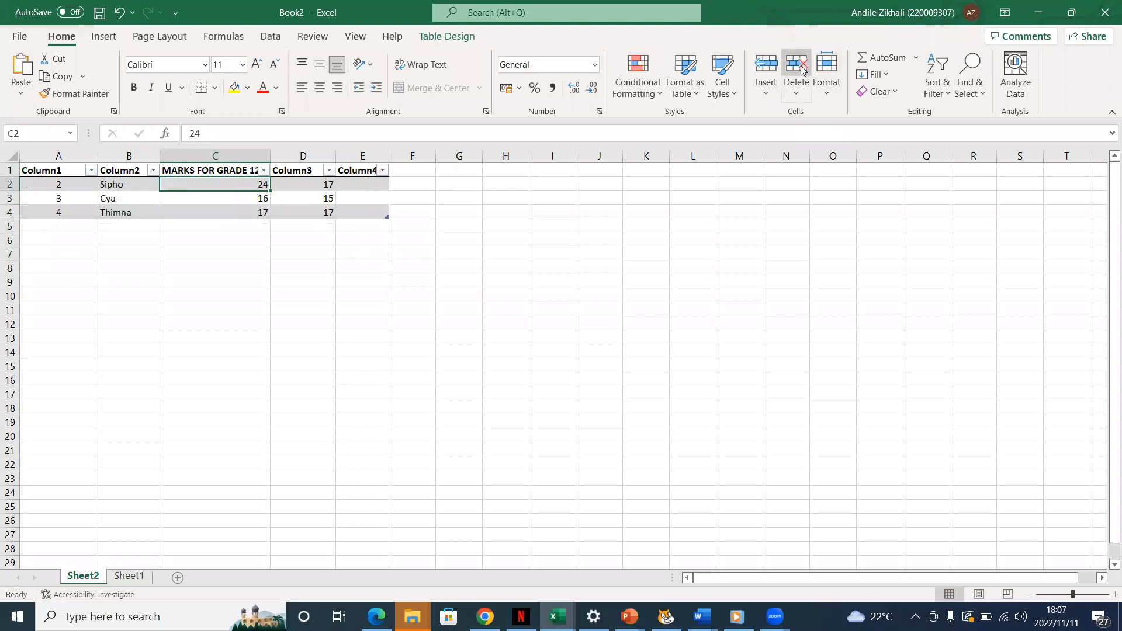
left_click(801, 69)
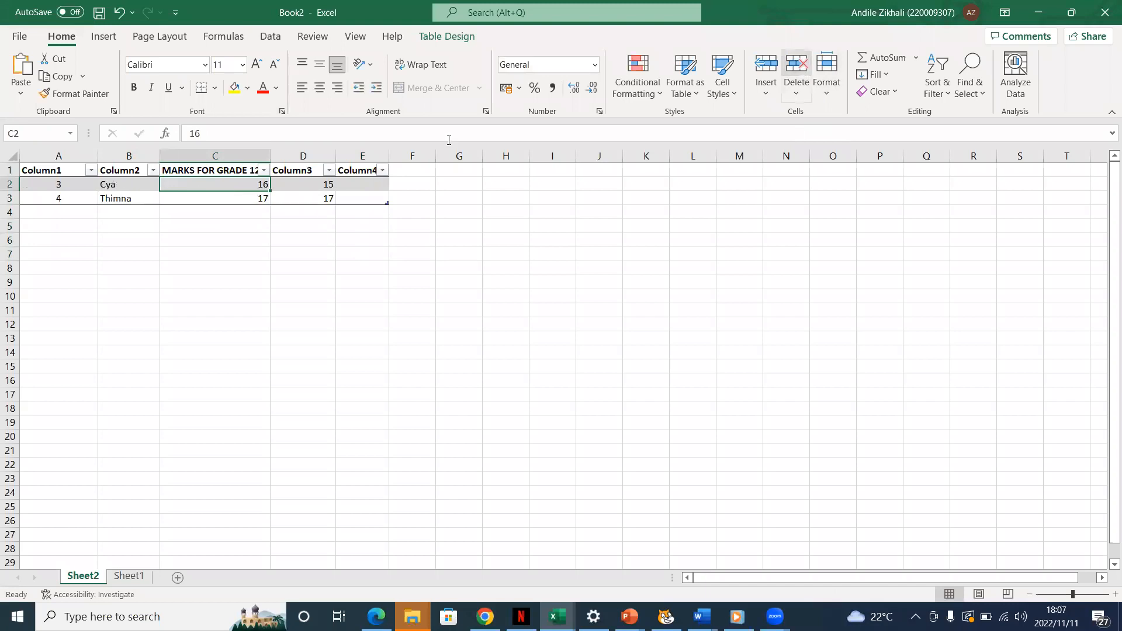
left_click(798, 69)
left_click(798, 69)
left_click(798, 69)
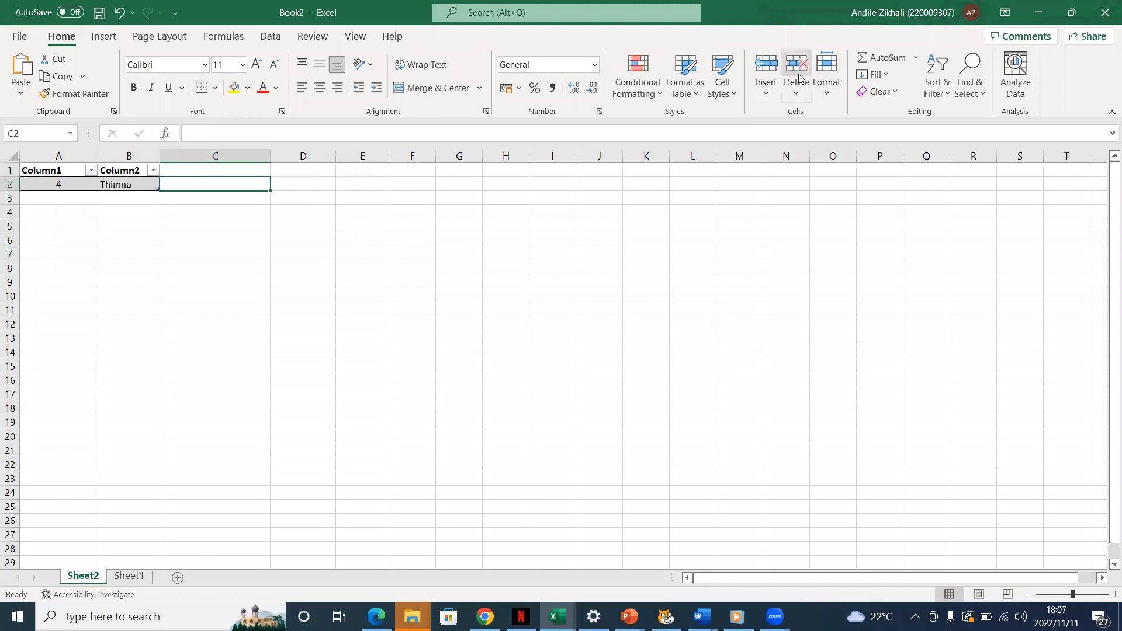
left_click(102, 173)
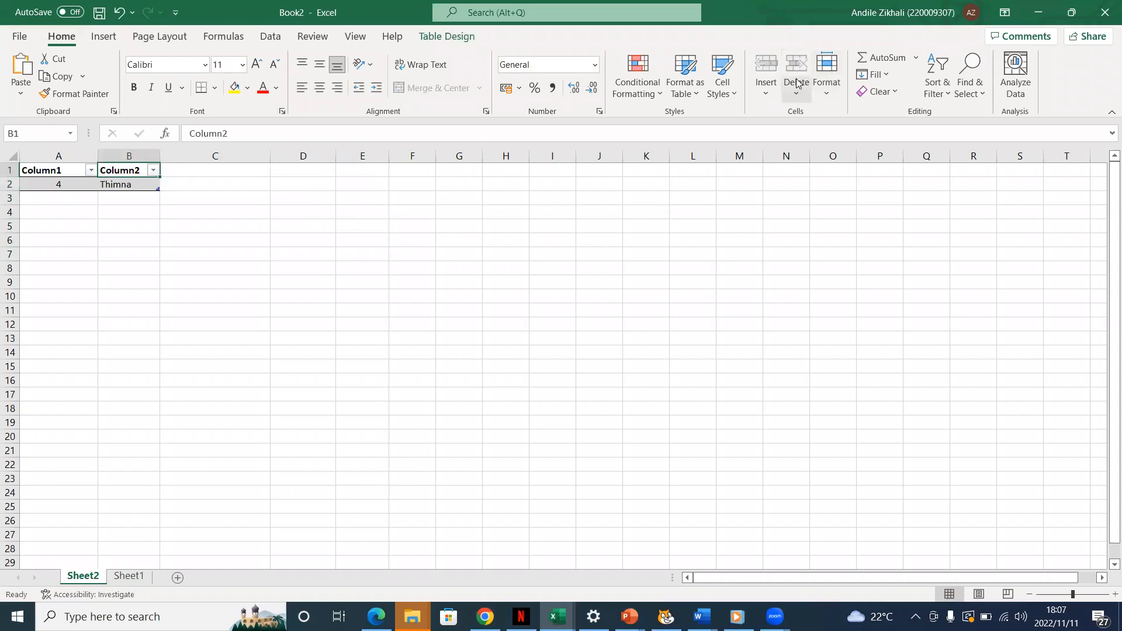
left_click_drag(146, 211, 150, 220)
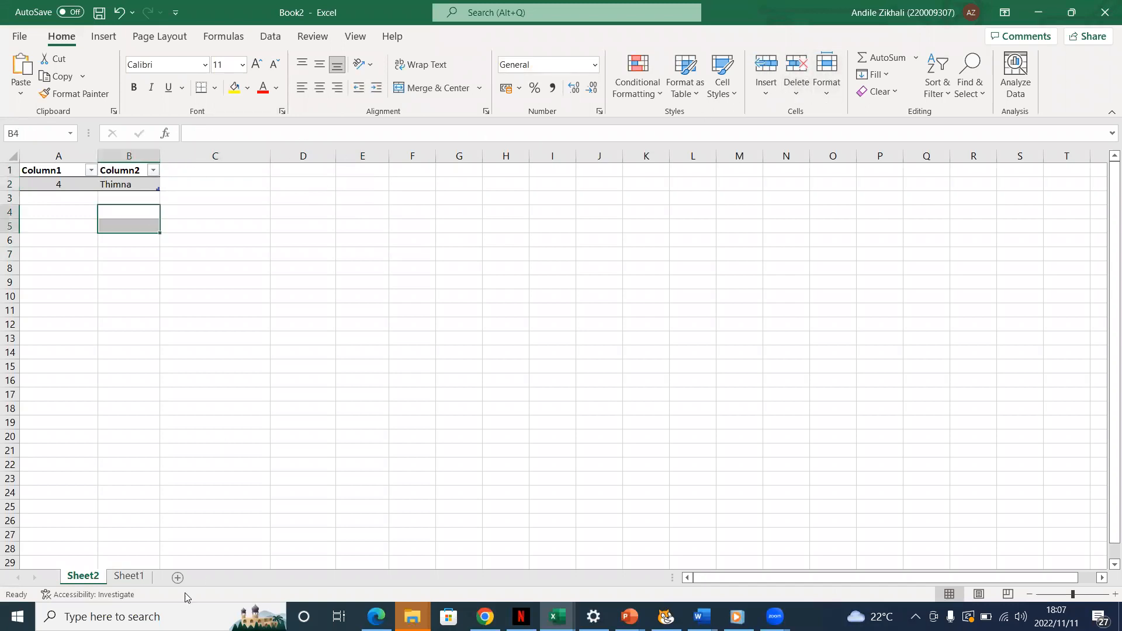
Open Sheet1 and add a new blank worksheet after it
left_click(135, 579)
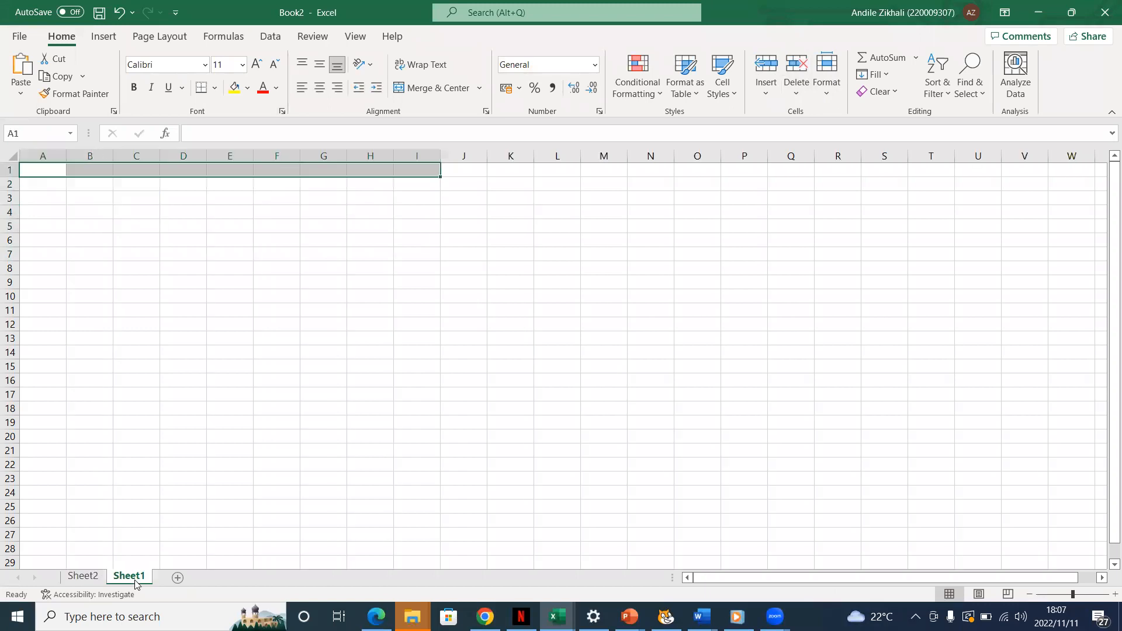
left_click(138, 243)
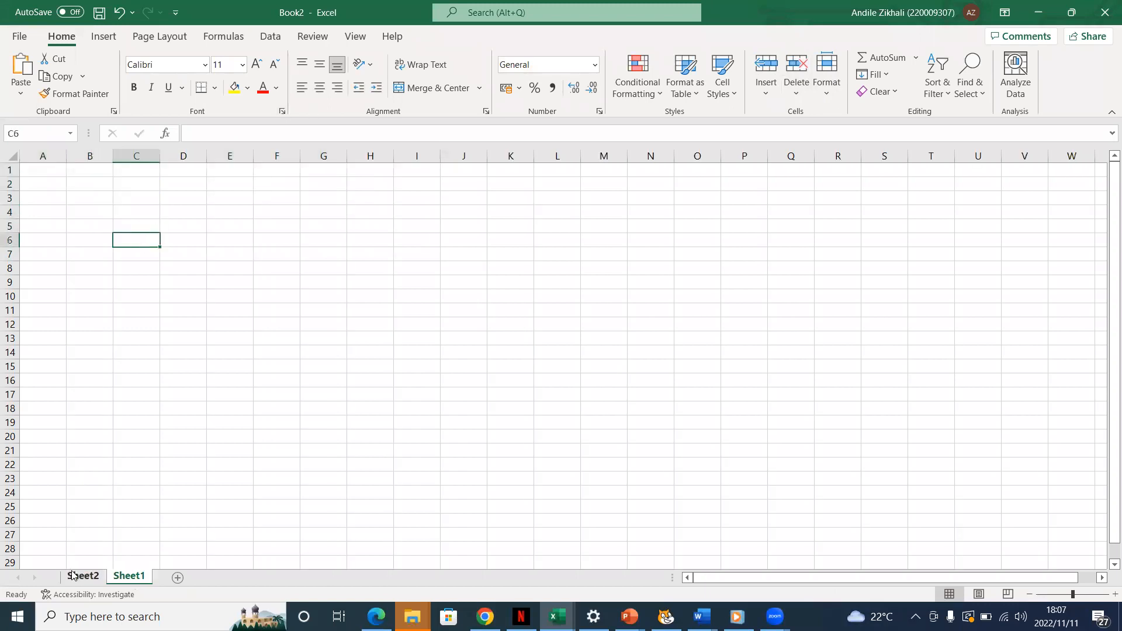
left_click(177, 577)
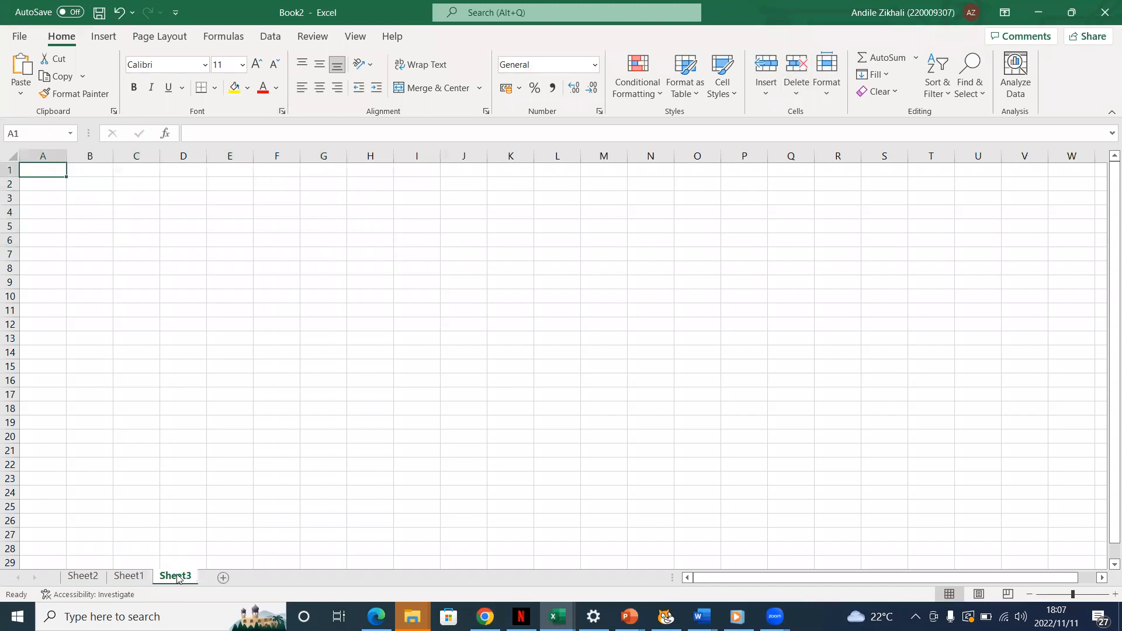
Rename the worksheet Sheet2 as Group 22
left_click(91, 577)
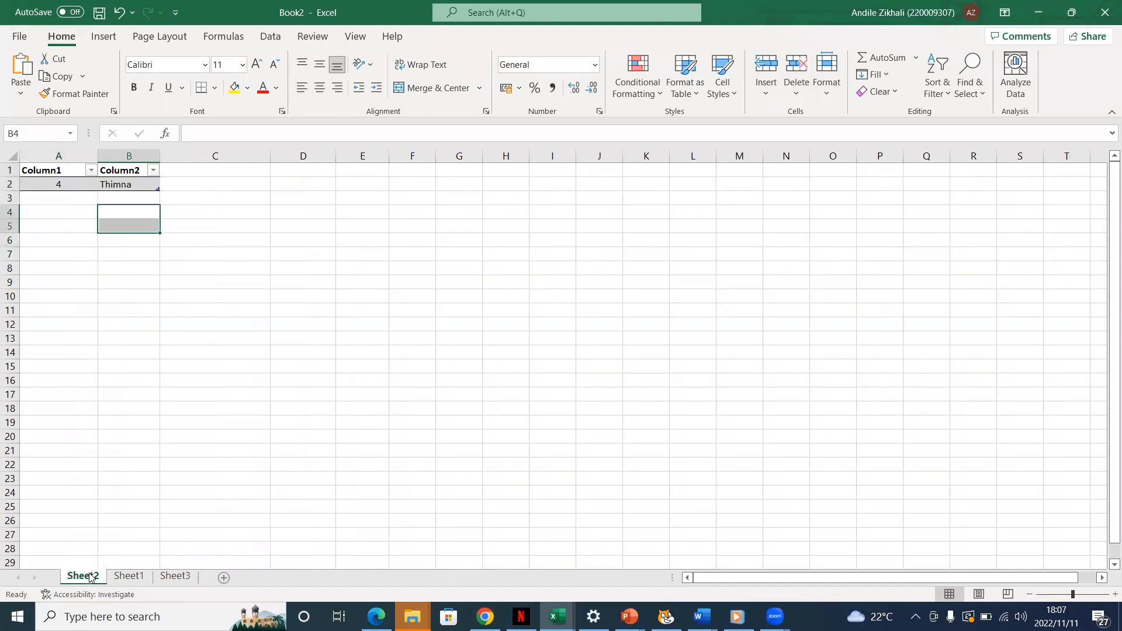
right_click(91, 577)
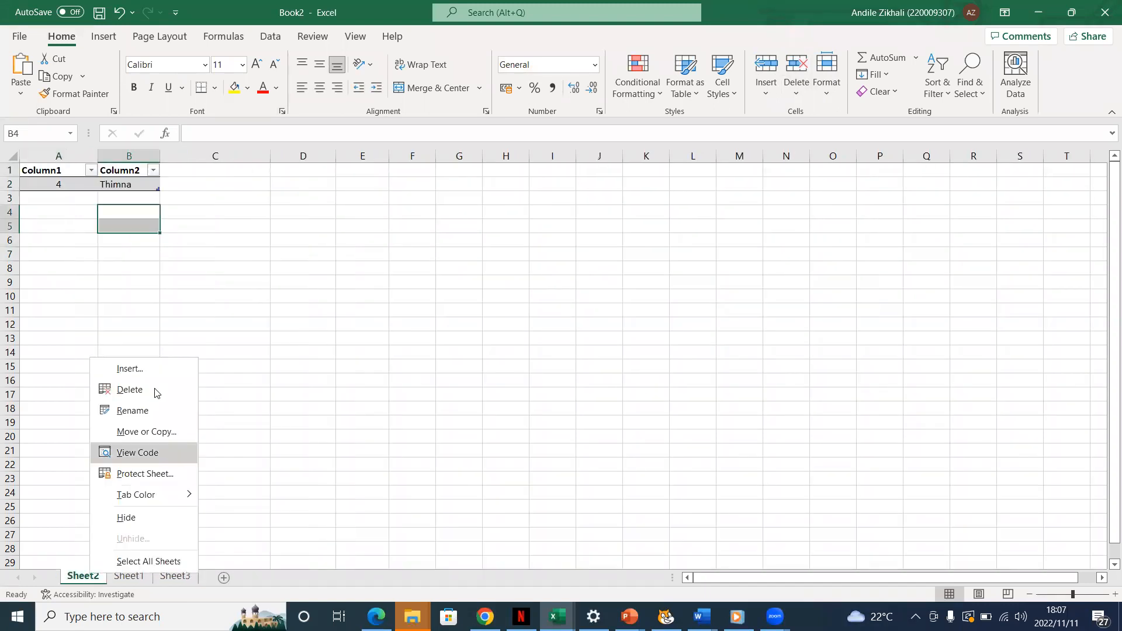
left_click(155, 413)
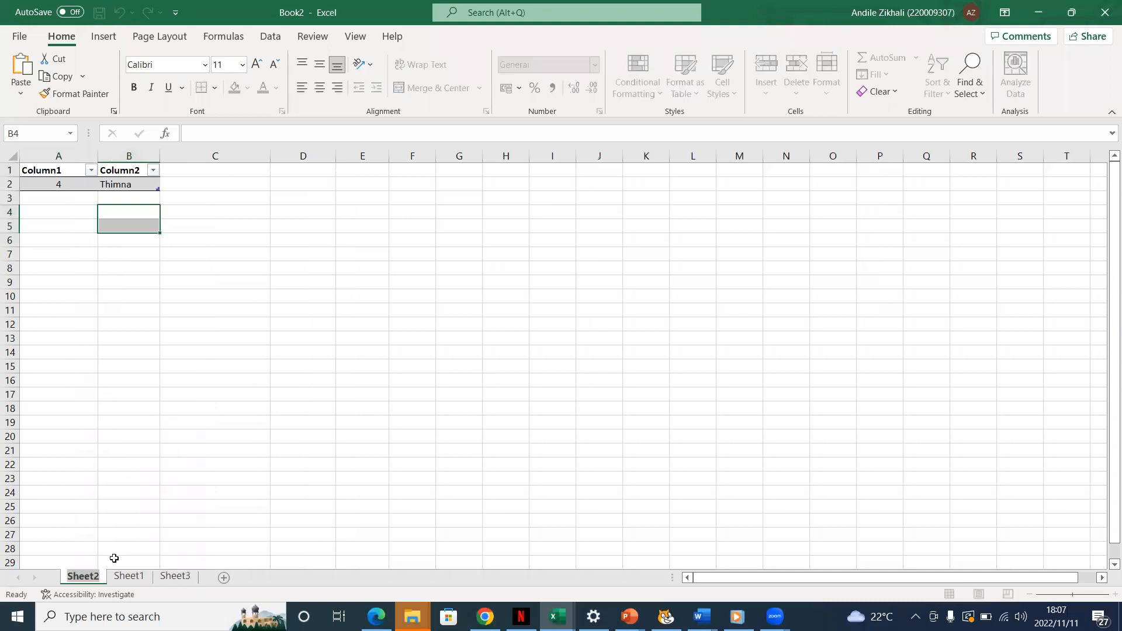
type("Group 22")
left_click(174, 520)
Rename the worksheet Sheet1 as group 7
left_click(147, 576)
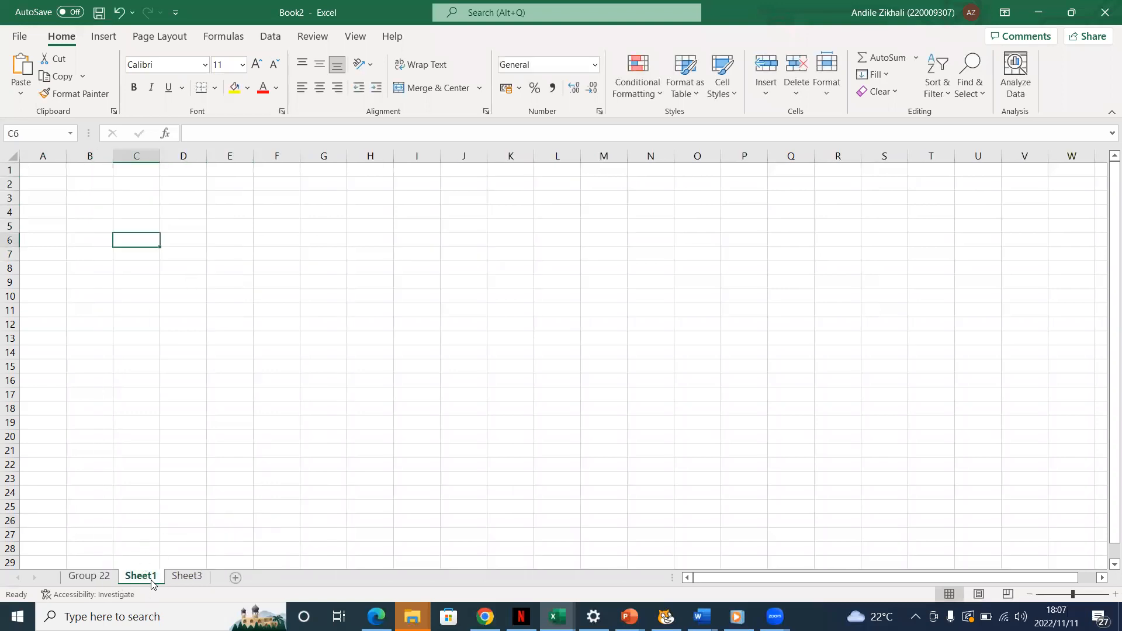
right_click(153, 579)
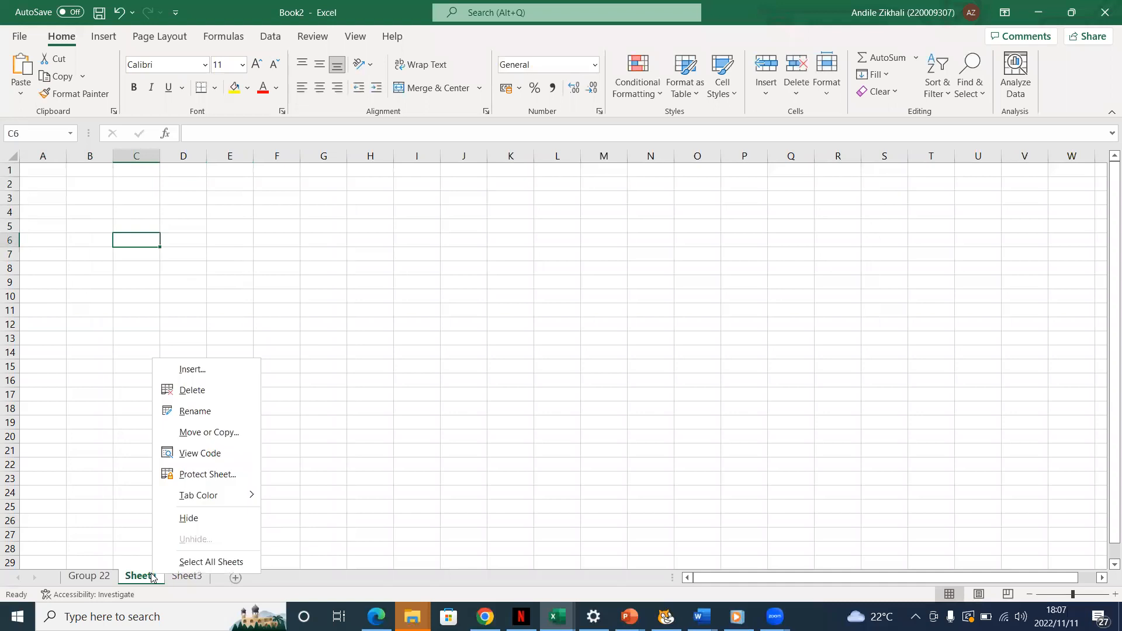
left_click(215, 410)
key("BackSpace")
type("group")
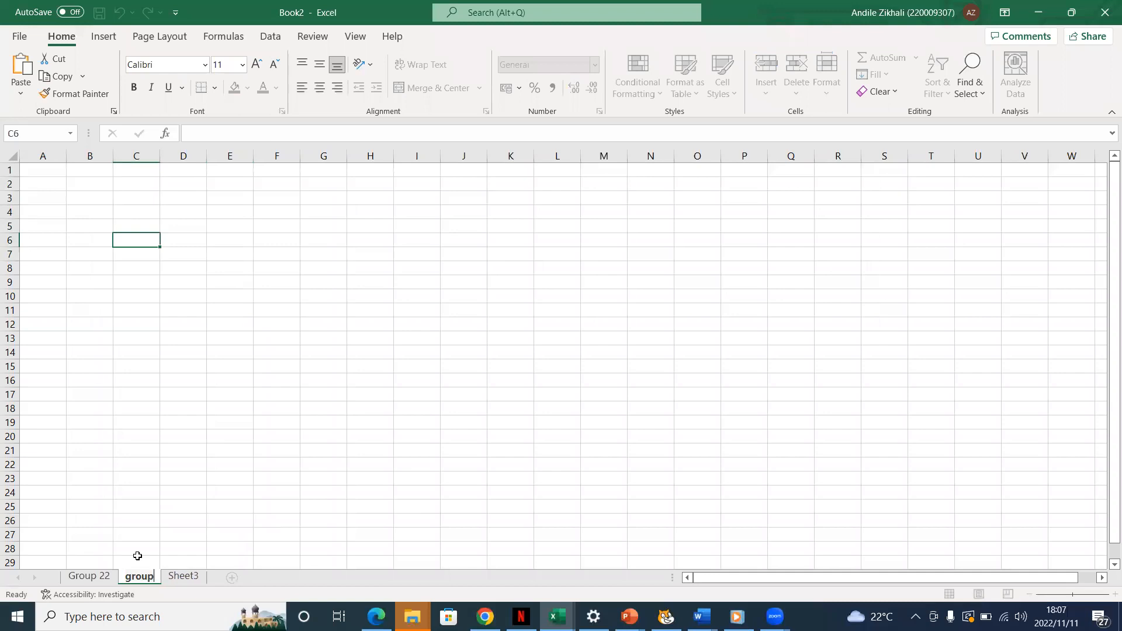
type(" 7")
left_click(160, 553)
left_click(345, 407)
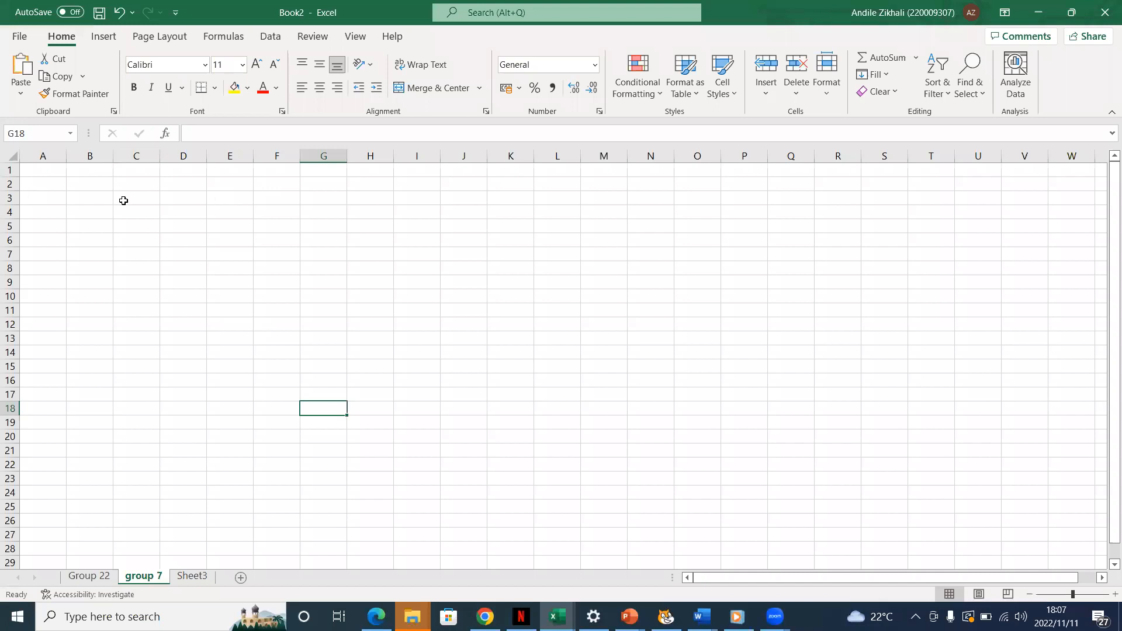
left_click(144, 185)
left_click(153, 229)
left_click(213, 229)
left_click(244, 244)
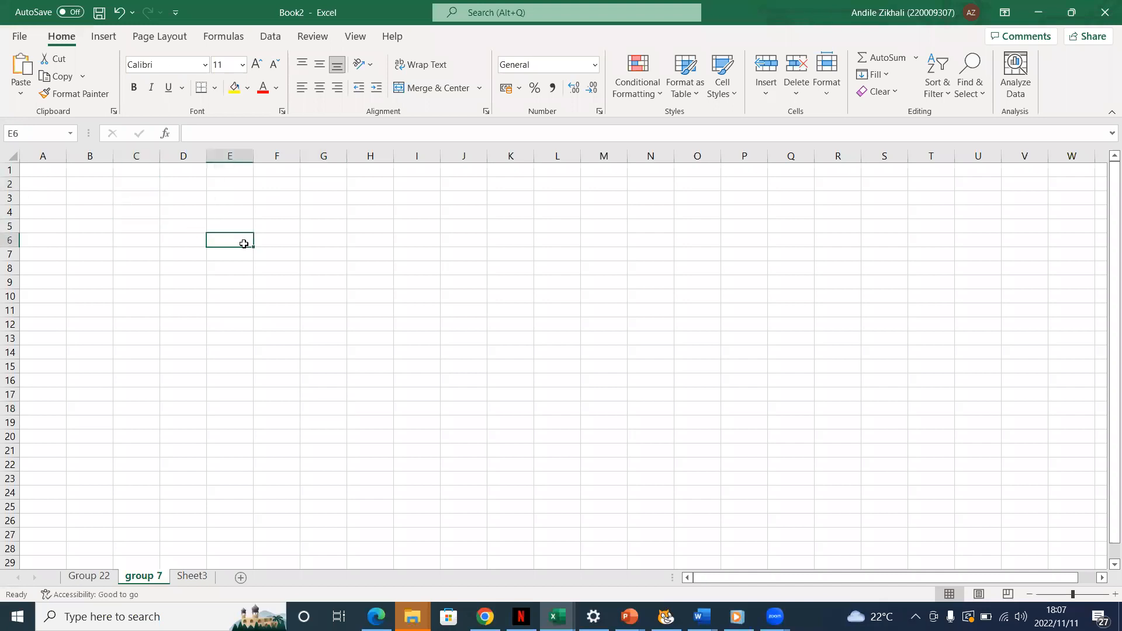
Enter 55 in cell F6, 60 in F8 and 100 in F10 of the group 7 sheet
left_click(279, 240)
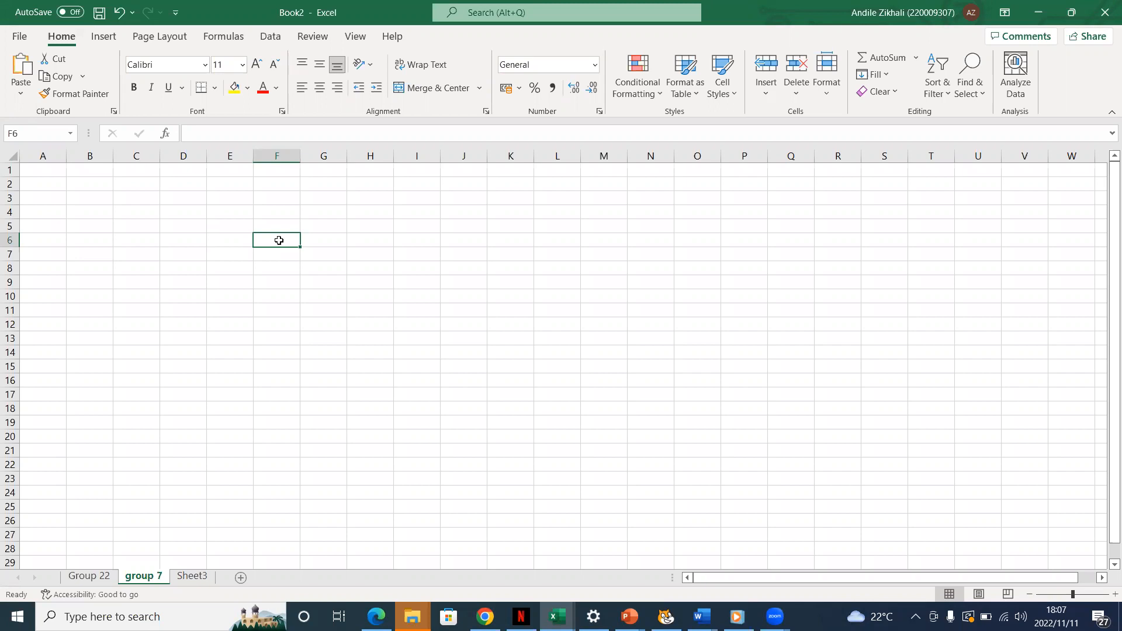
type("55")
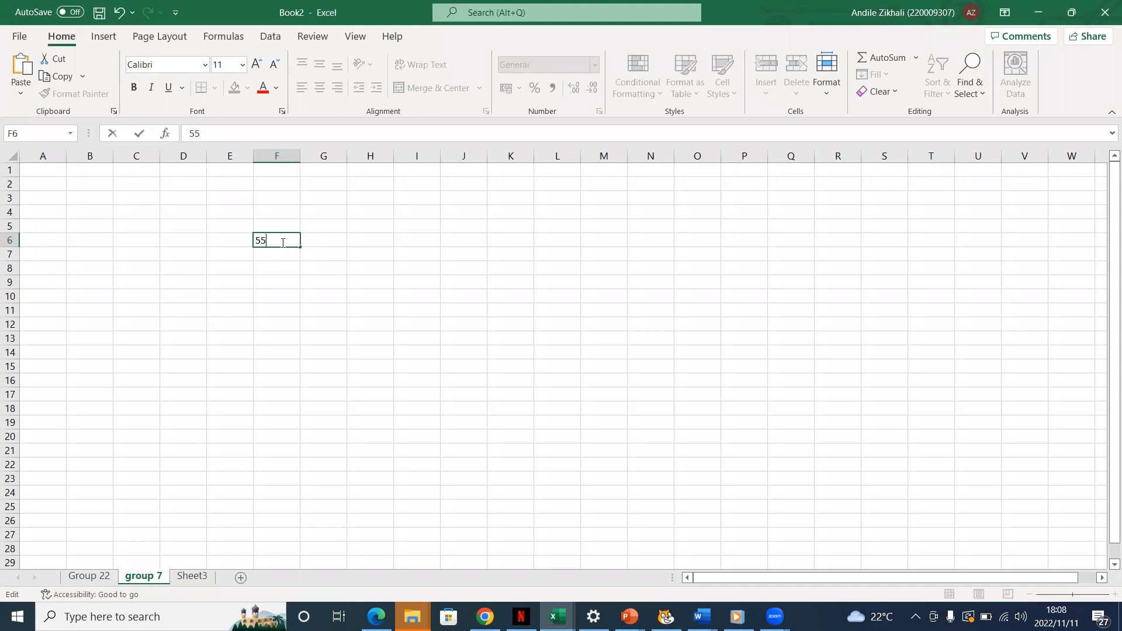
left_click(292, 269)
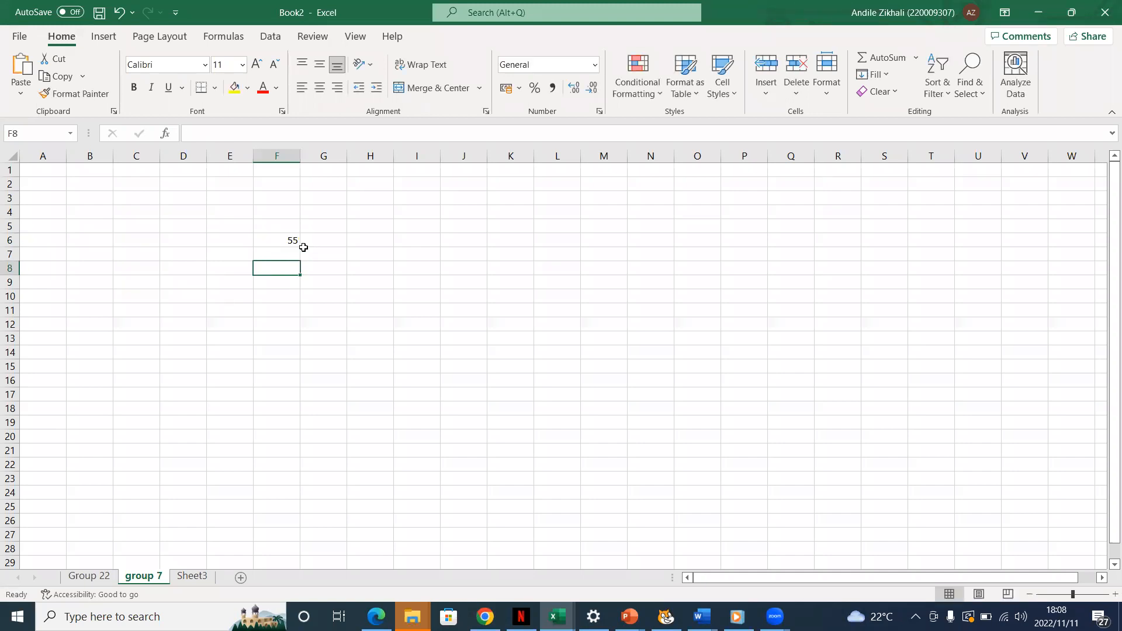
left_click(291, 255)
left_click(291, 270)
type("60")
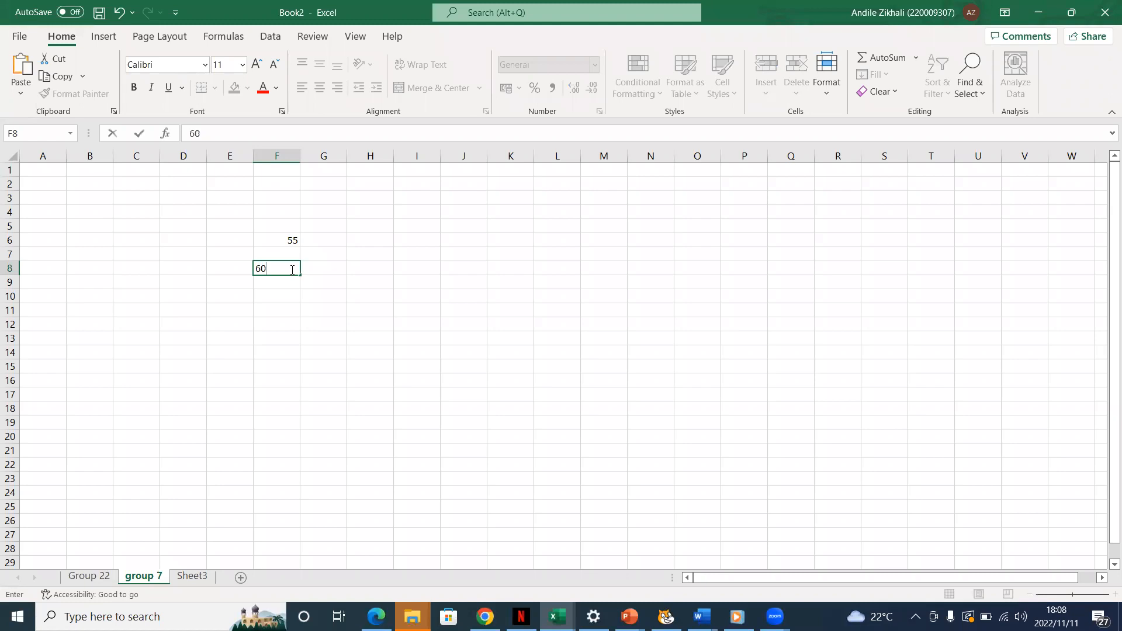
left_click(293, 296)
type("100")
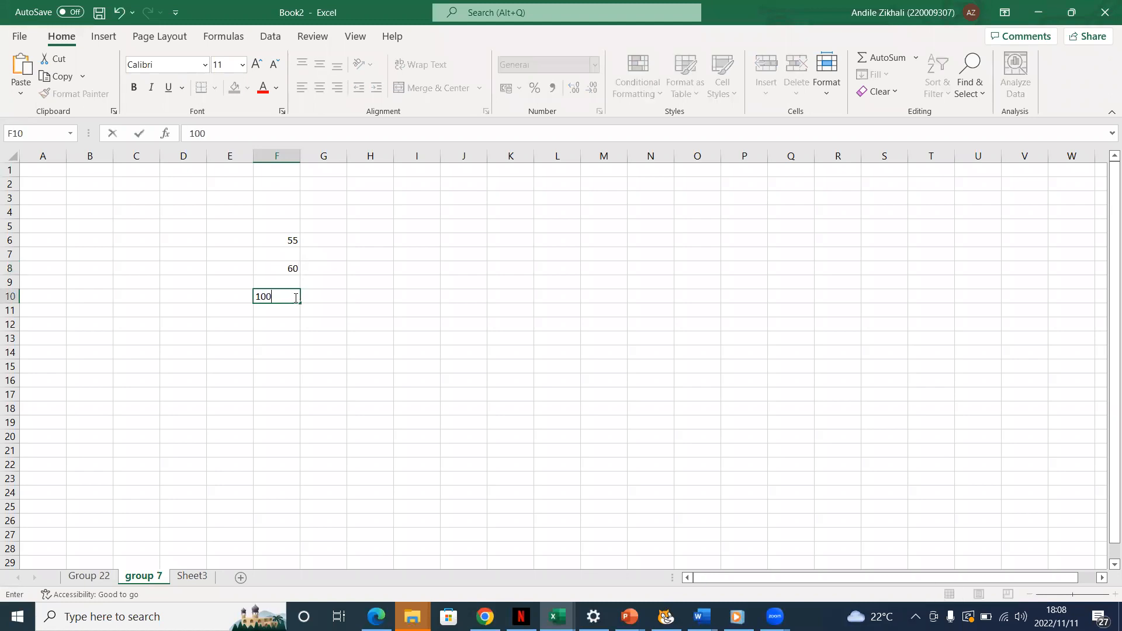
left_click(353, 333)
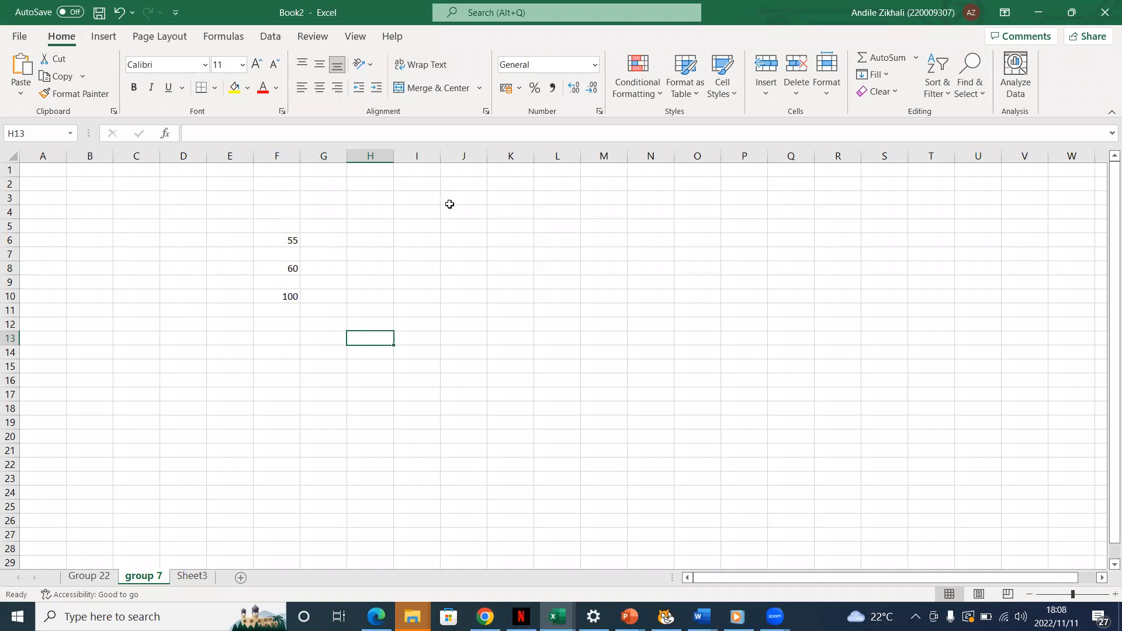
Enter 55/100 in cell H4 and 60/100 in cell H6
left_click(381, 212)
double_click(380, 212)
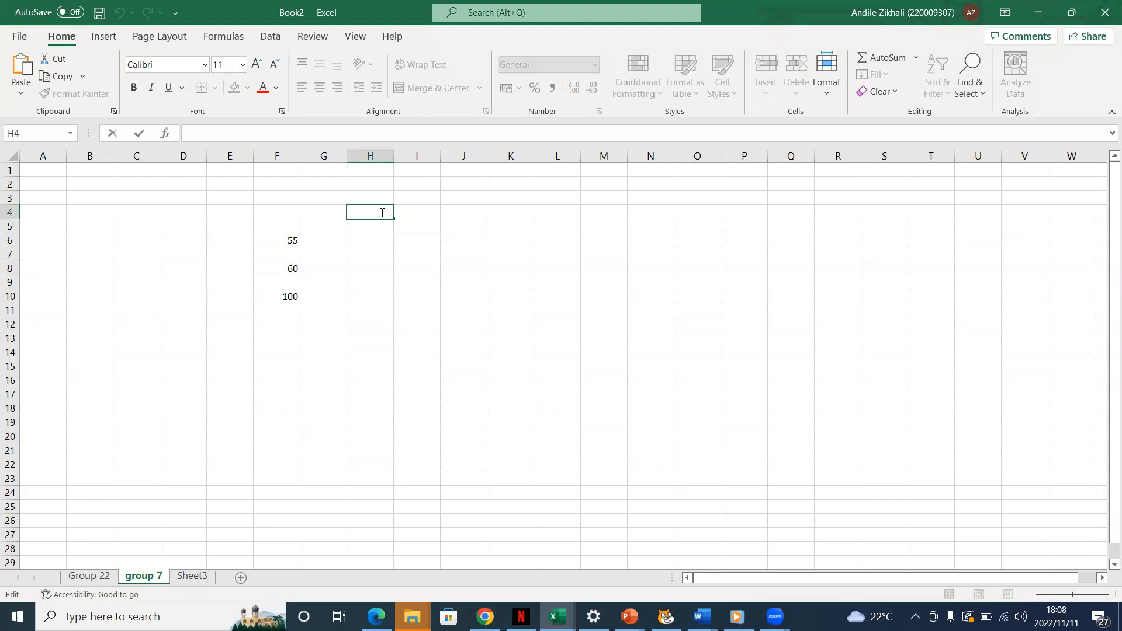
type("55/100")
left_click(401, 231)
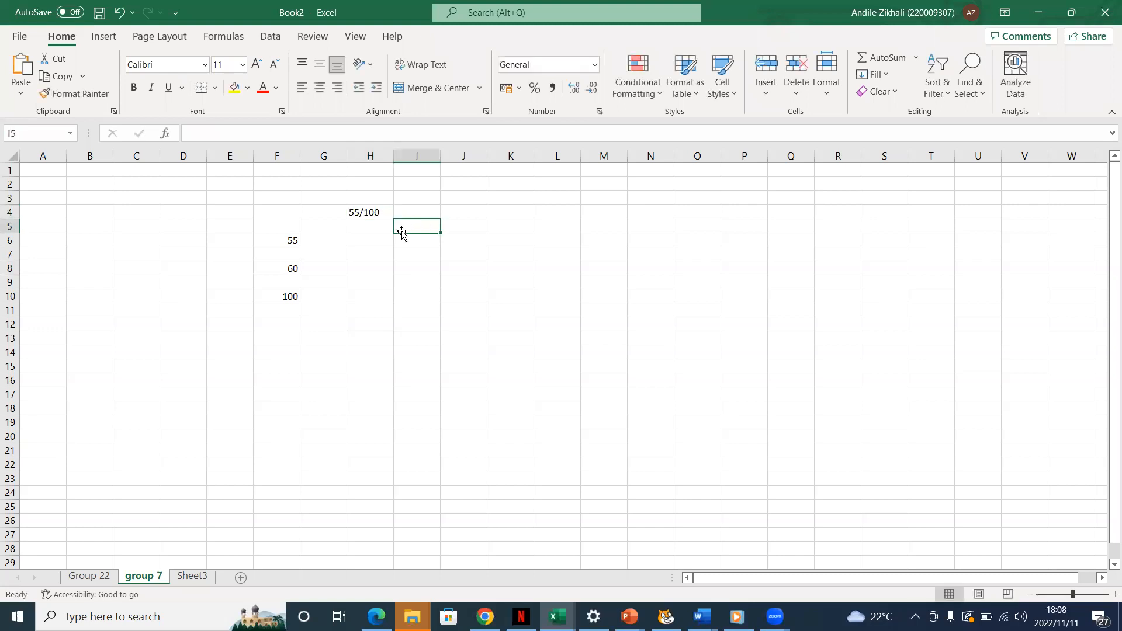
left_click(357, 240)
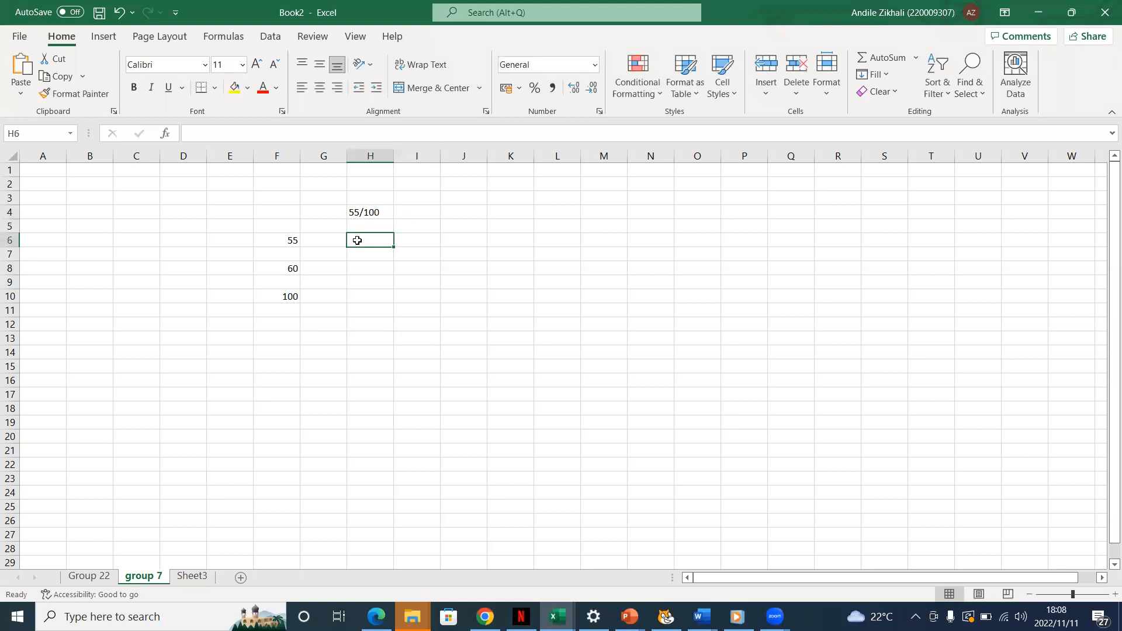
double_click(357, 240)
type("6")
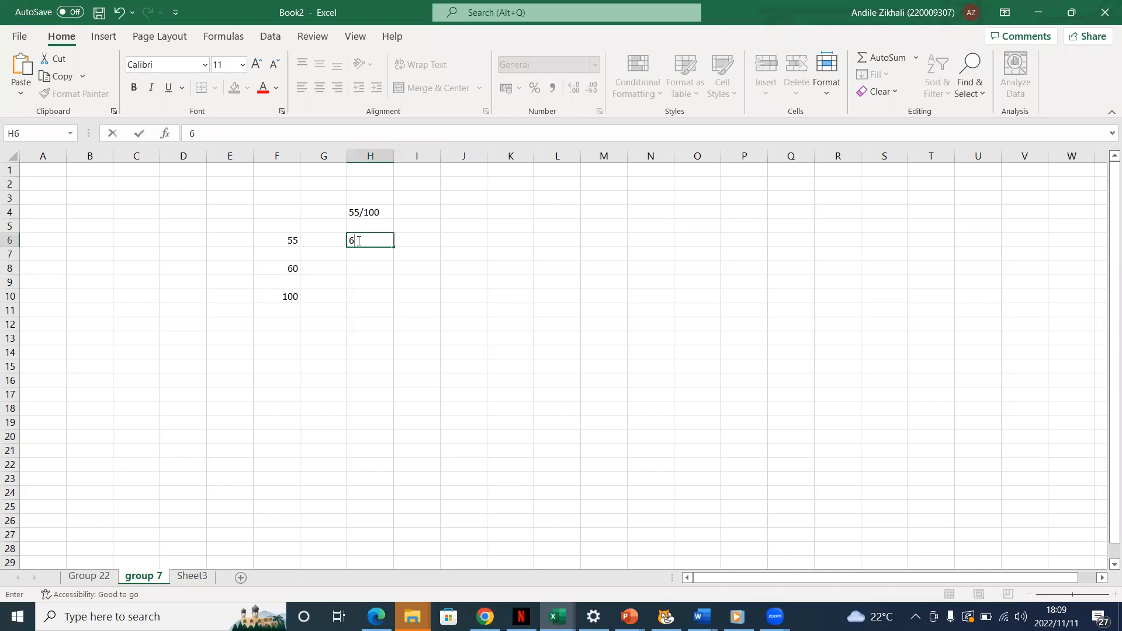
type("0/100")
left_click(420, 281)
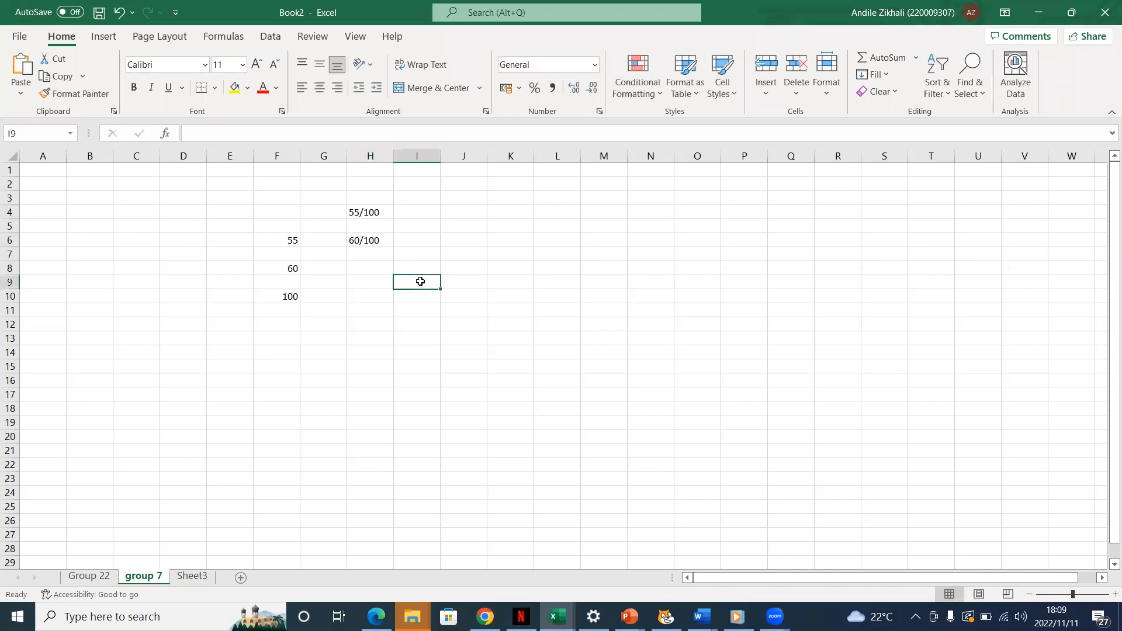
Convert the 55/100 entry in cell H4 to a number and format it as a percentage
left_click(381, 212)
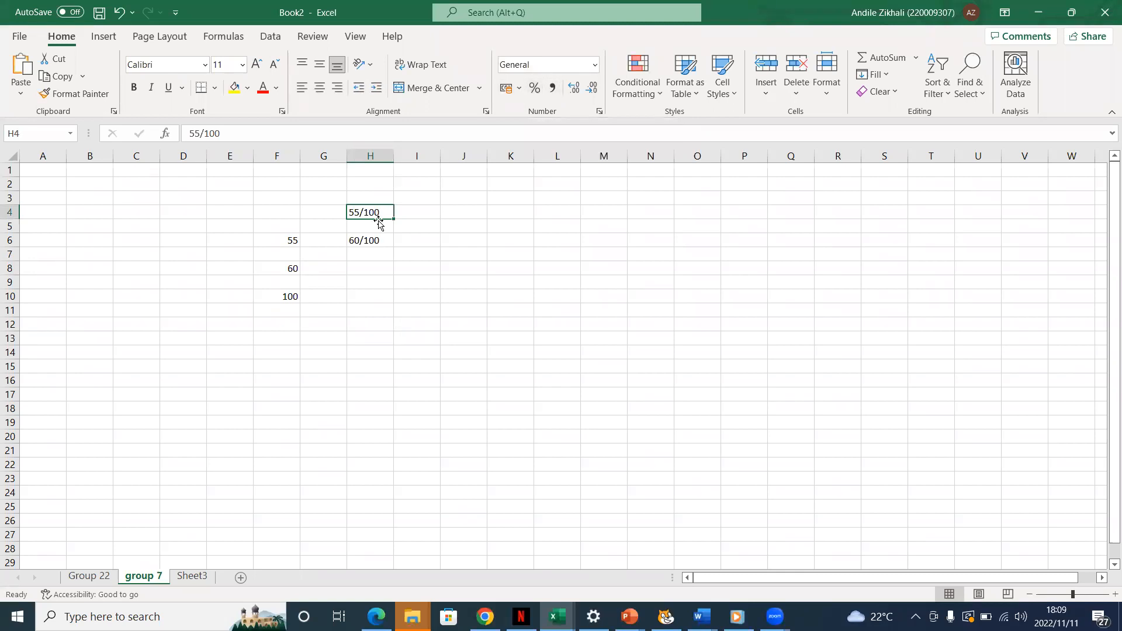
left_click(534, 87)
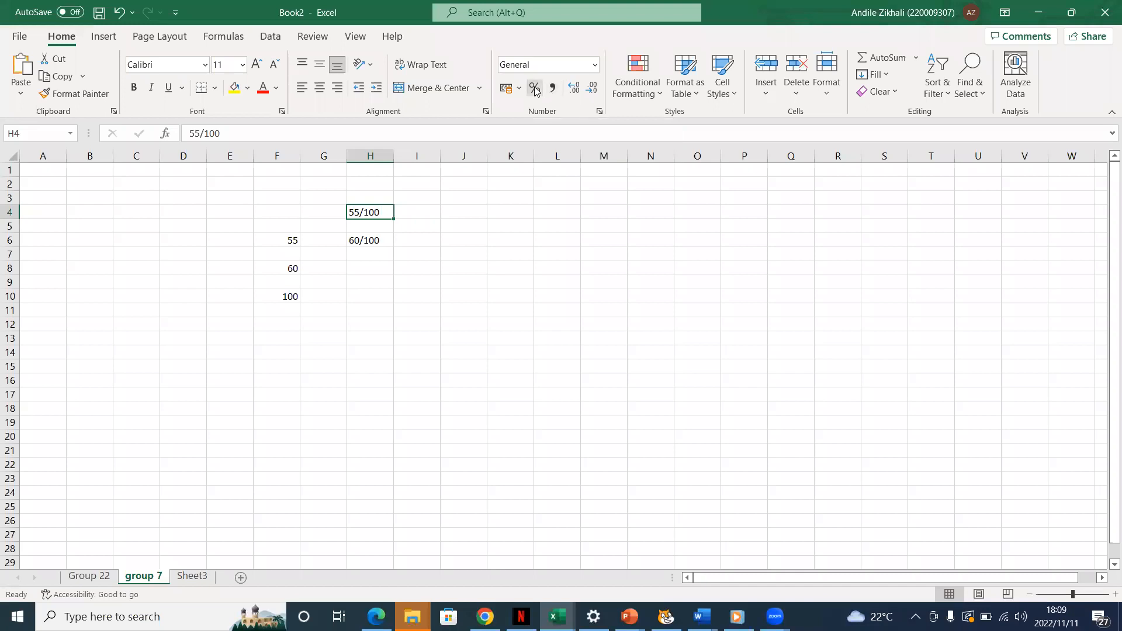
double_click(380, 212)
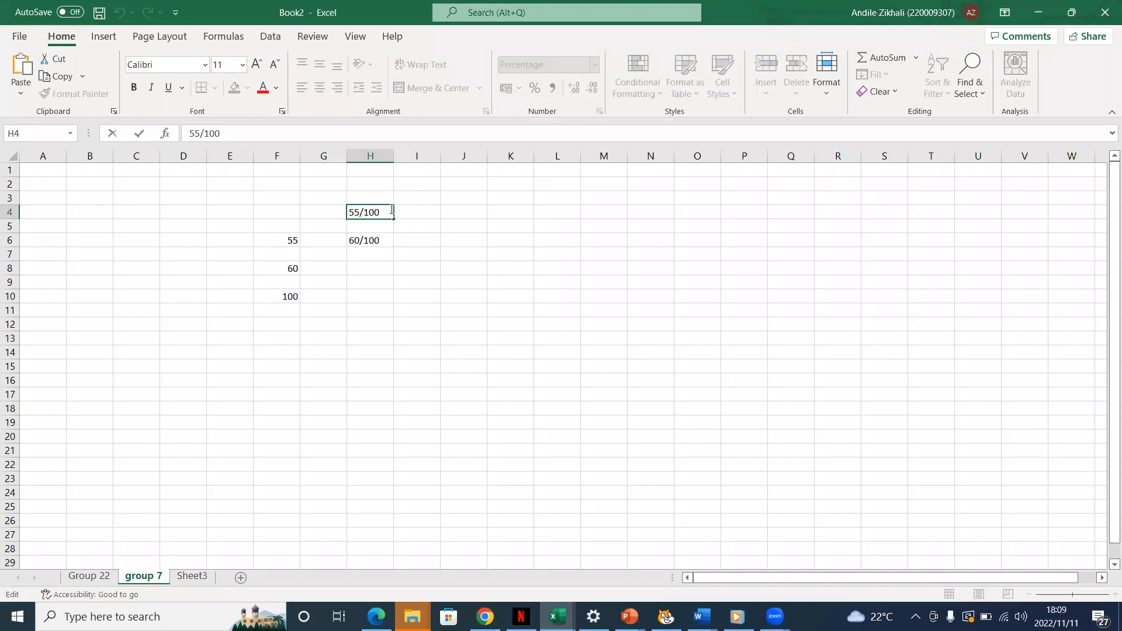
key("ctrl+Return")
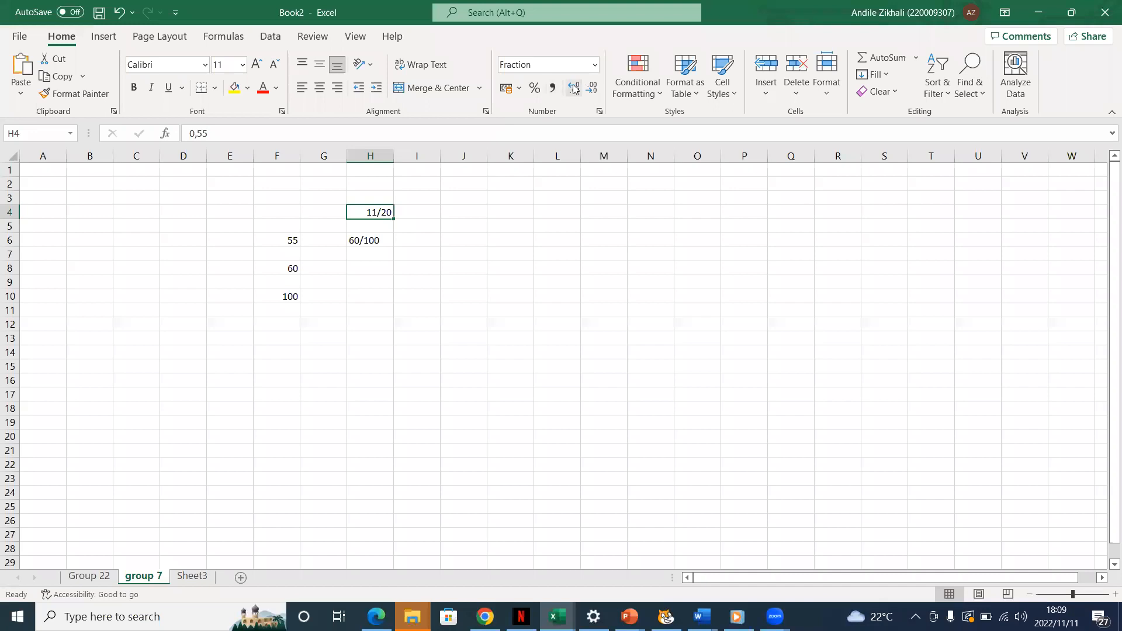
left_click(535, 87)
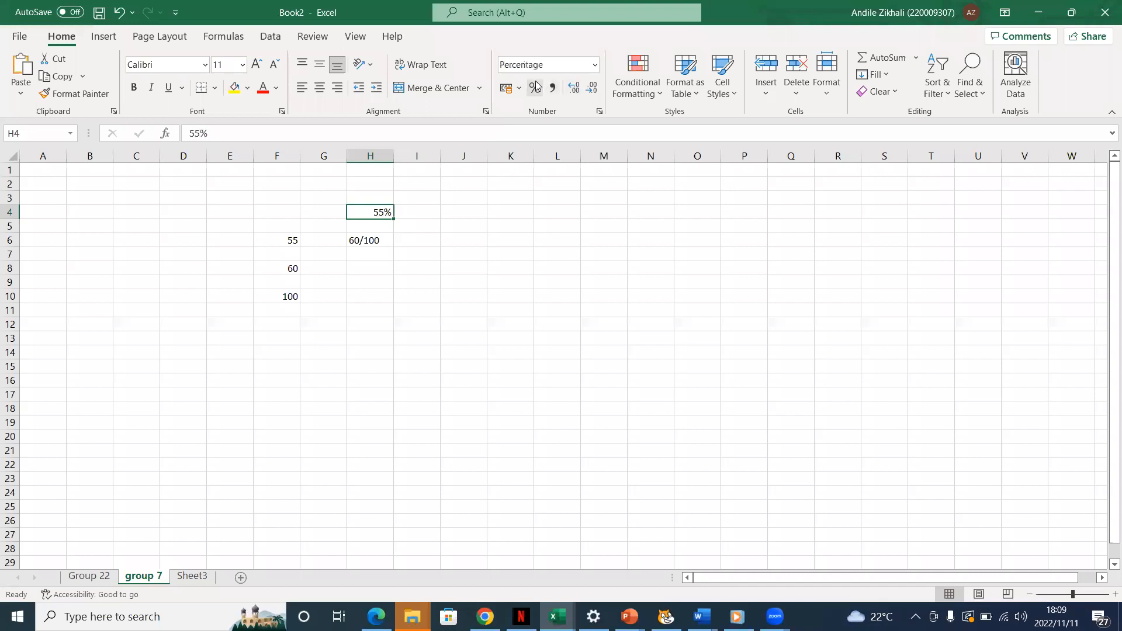
left_click(595, 65)
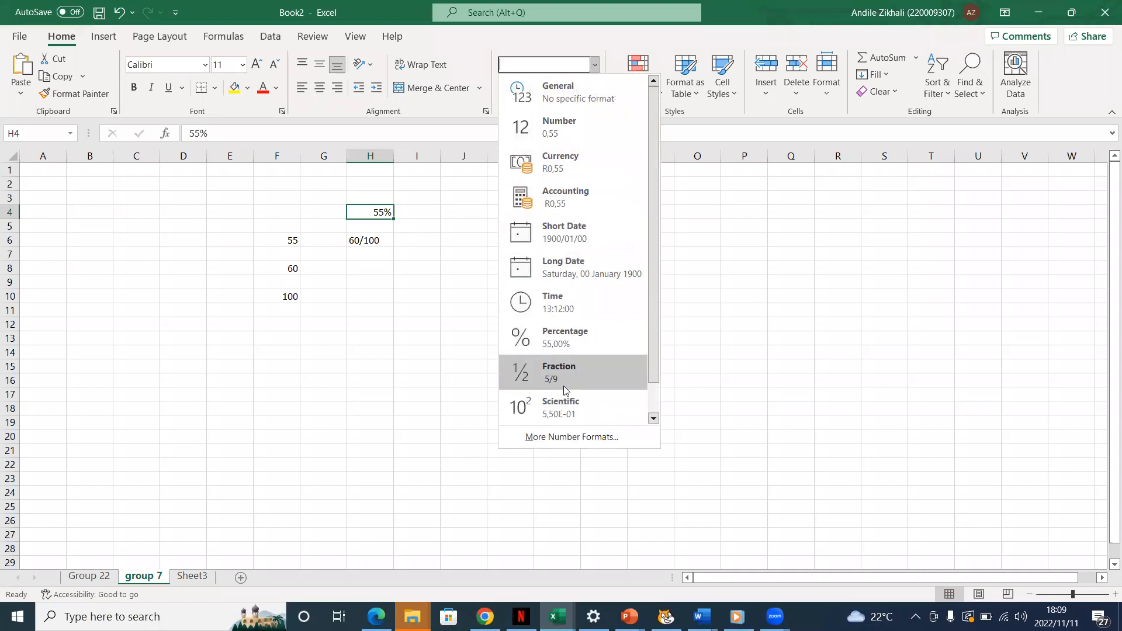
left_click(379, 234)
left_click(279, 224)
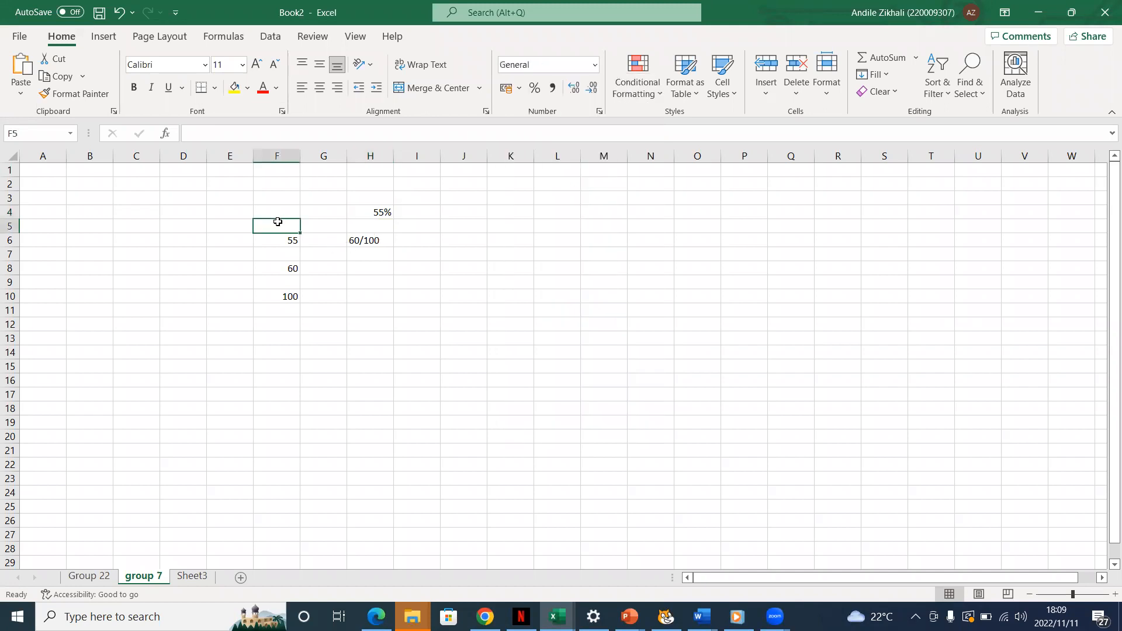
left_click_drag(420, 223, 269, 294)
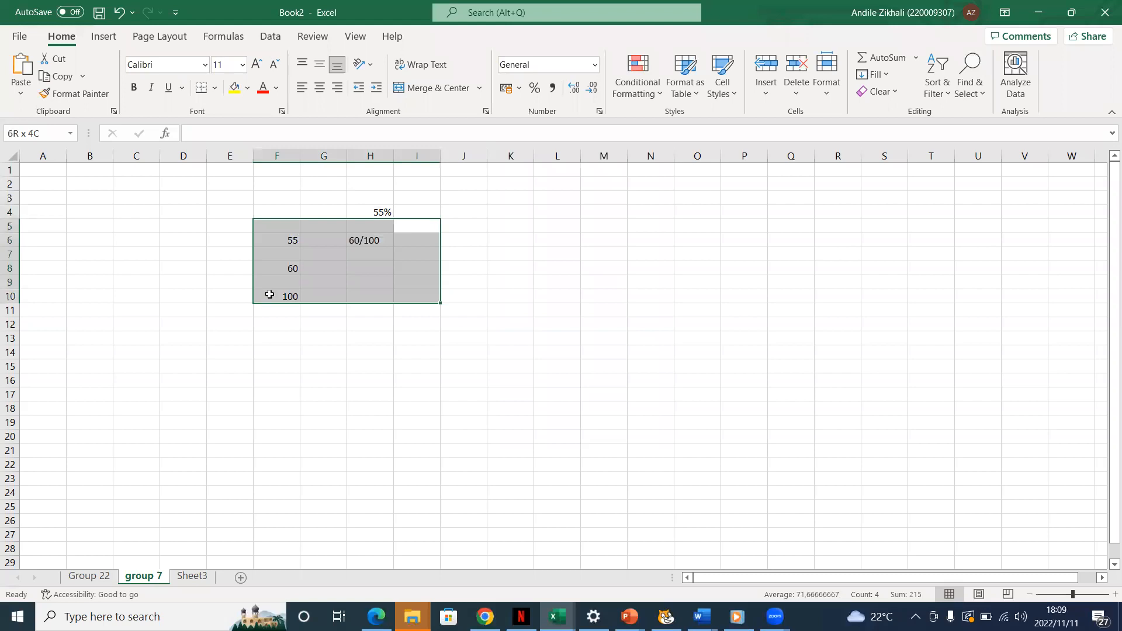
left_click(381, 199)
left_click(384, 209)
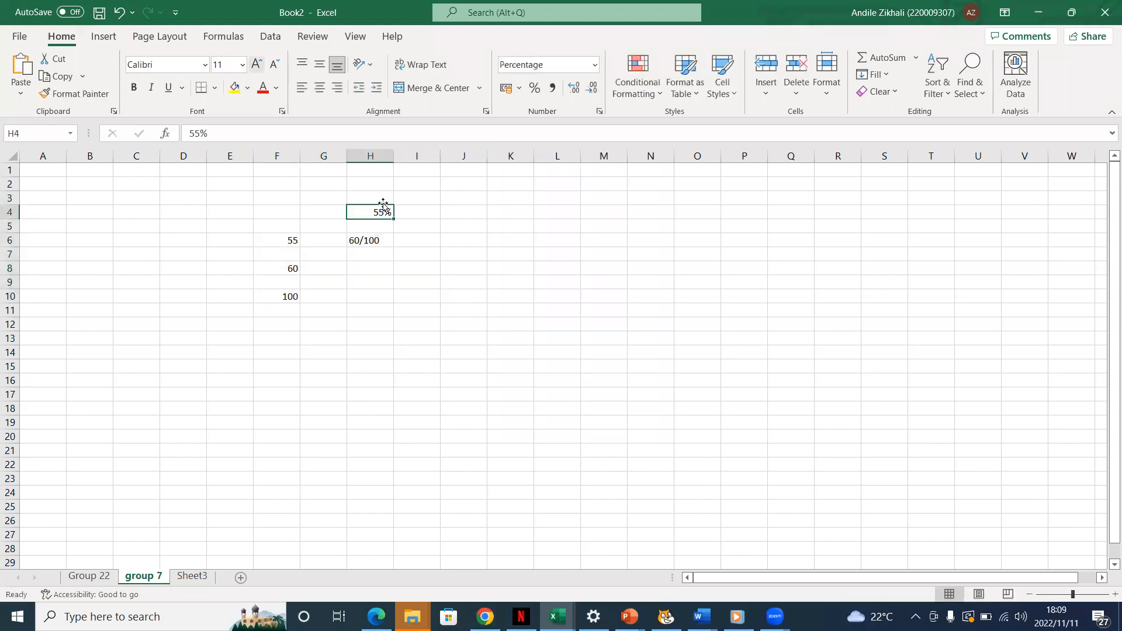
left_click(103, 39)
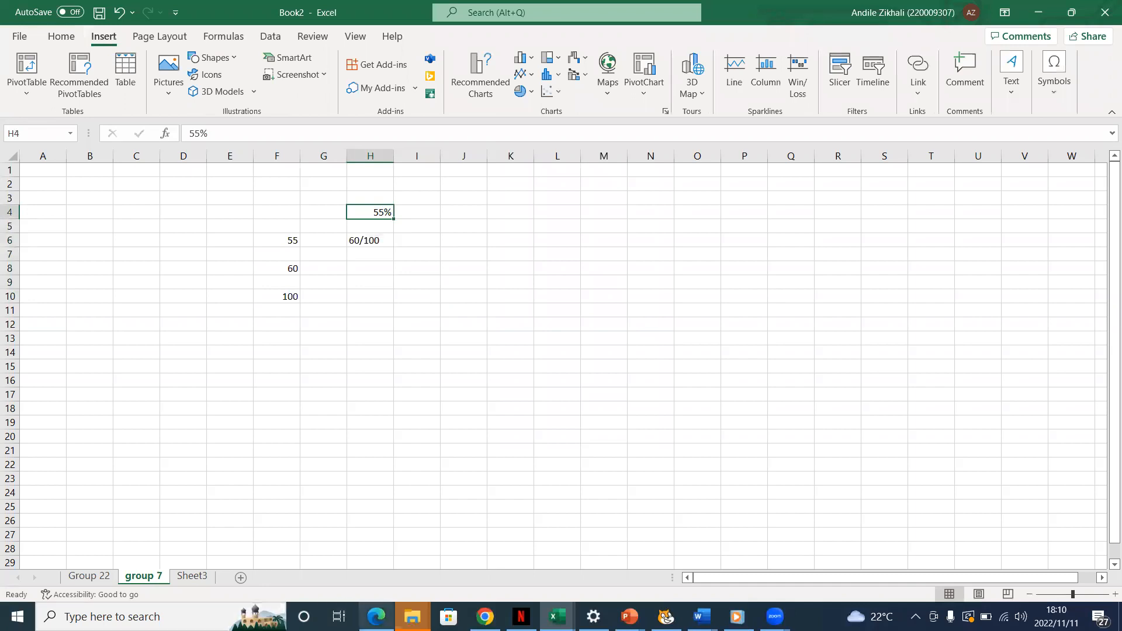
Switch to the Excel calculations PDF in Edge and go back to the Formulas and Functions slide on page 7
mouse_move(377, 616)
left_click(367, 565)
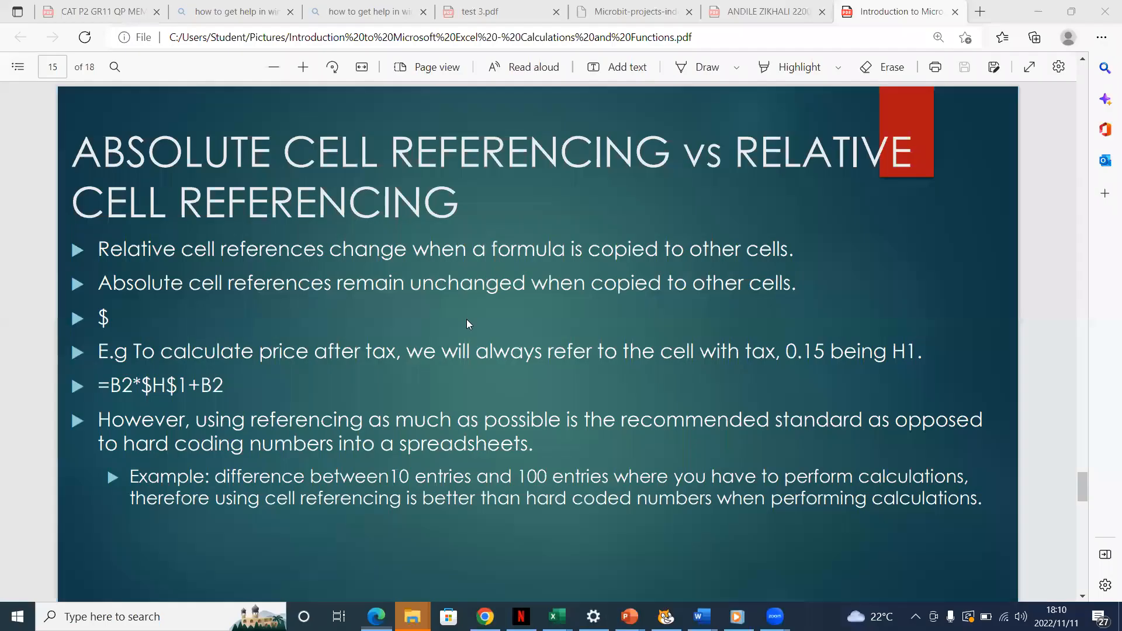
scroll(466, 319, "up", 10)
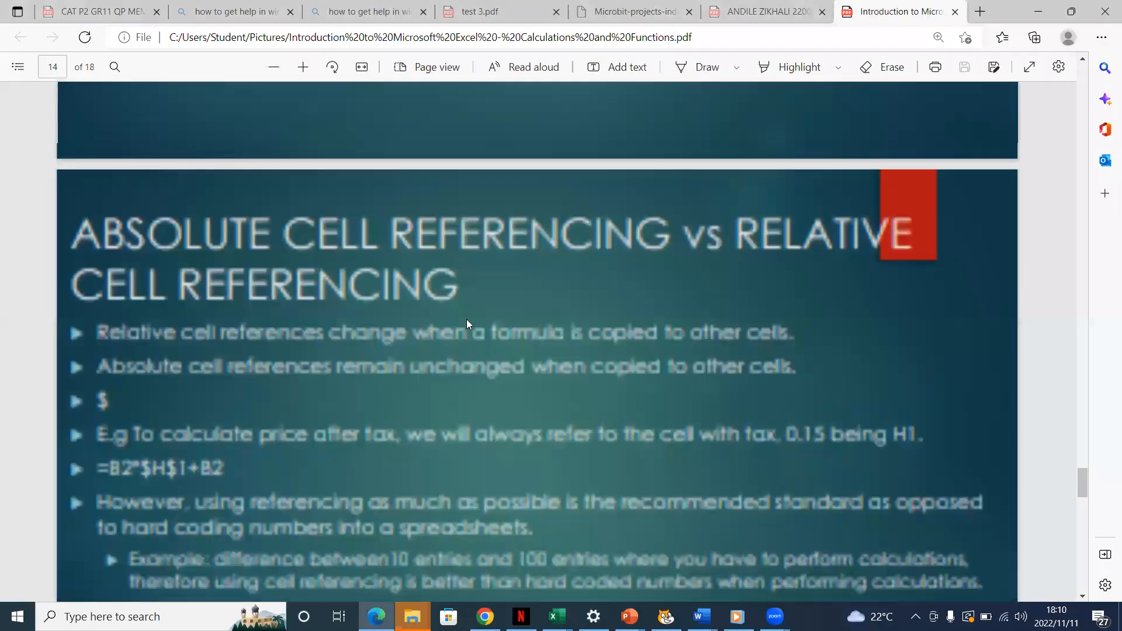
left_click_drag(1085, 439, 1078, 282)
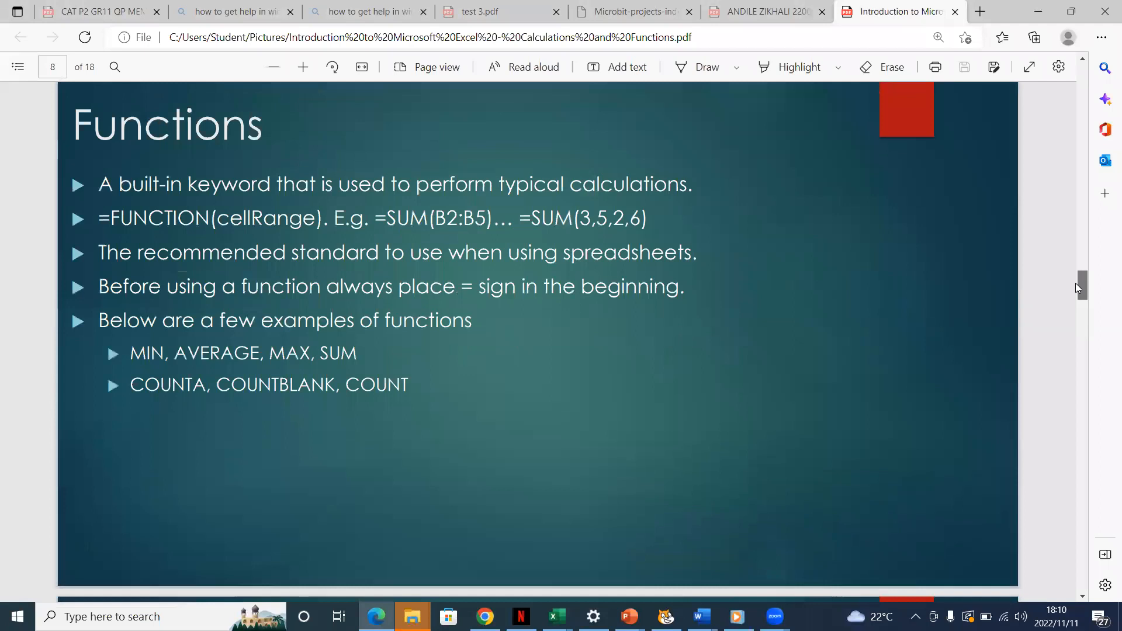
scroll(1075, 285, "down", 2)
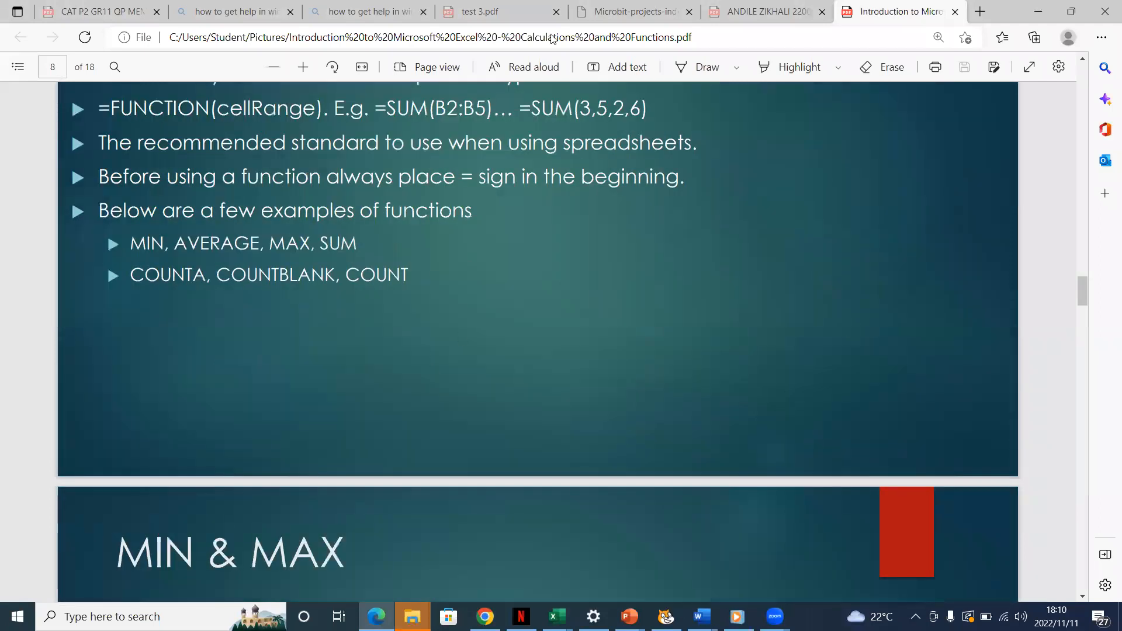
left_click_drag(1086, 294, 1083, 269)
scroll(1082, 259, "up", 3)
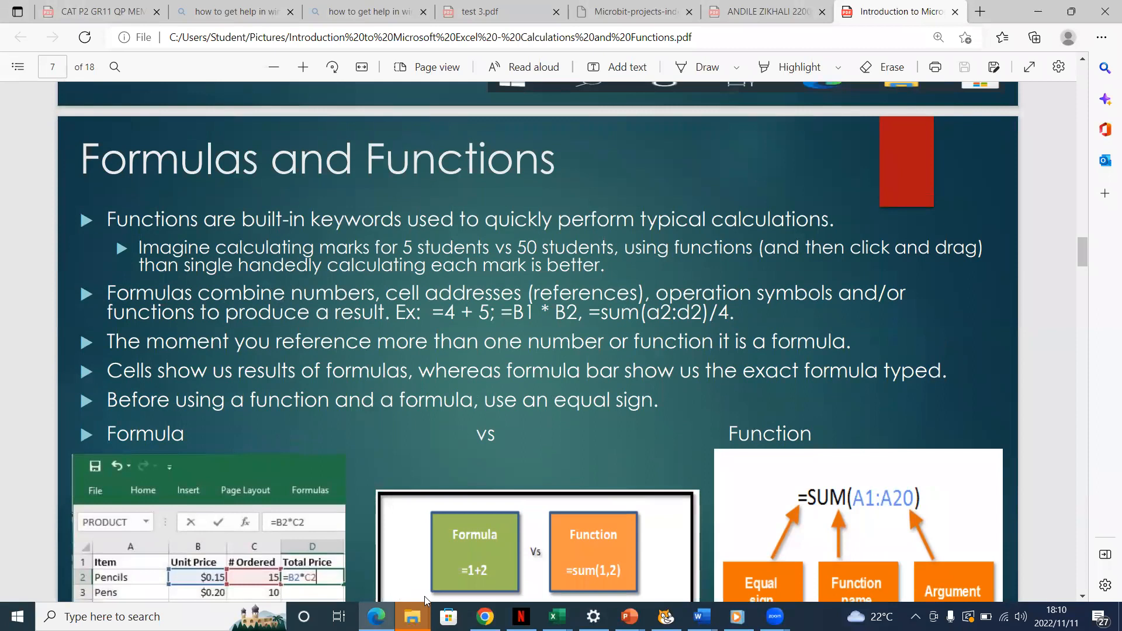
Switch to the Book1 workbook in Excel and add a new blank worksheet after Sheet1
mouse_move(557, 616)
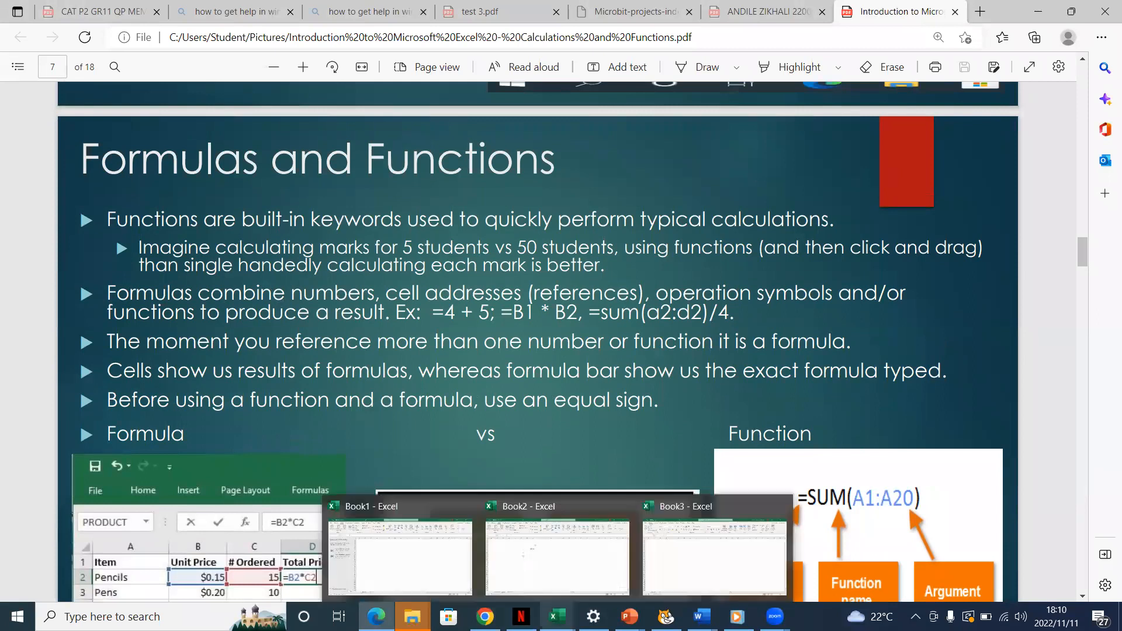
left_click(391, 555)
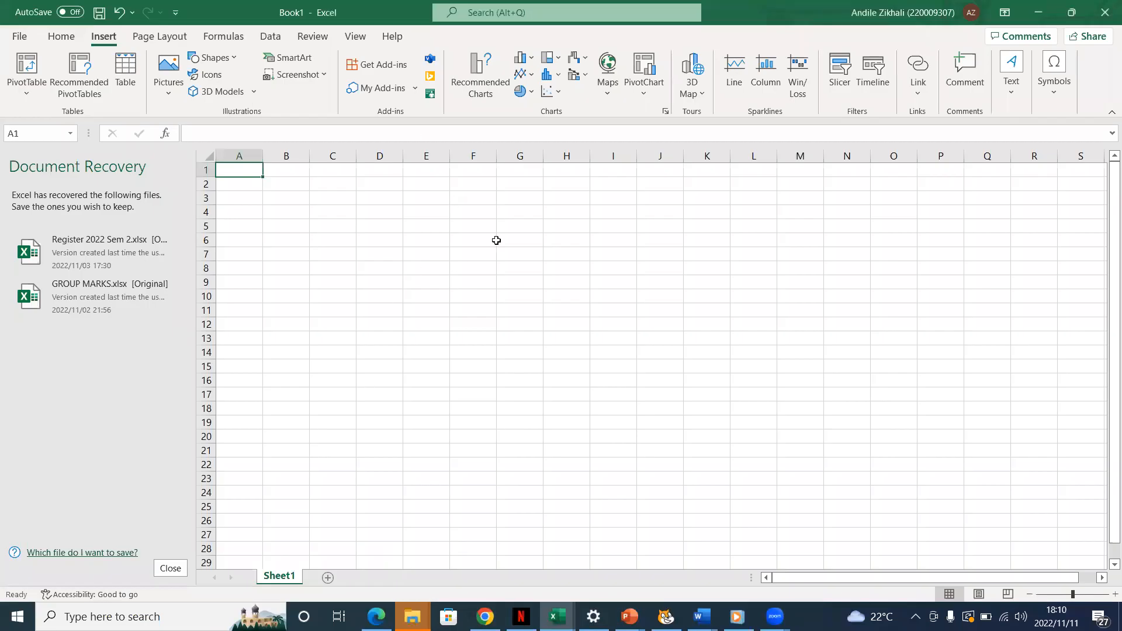
left_click(329, 579)
Enter 15 in cell C3 and 16 in cell B3 of Sheet2
left_click(330, 197)
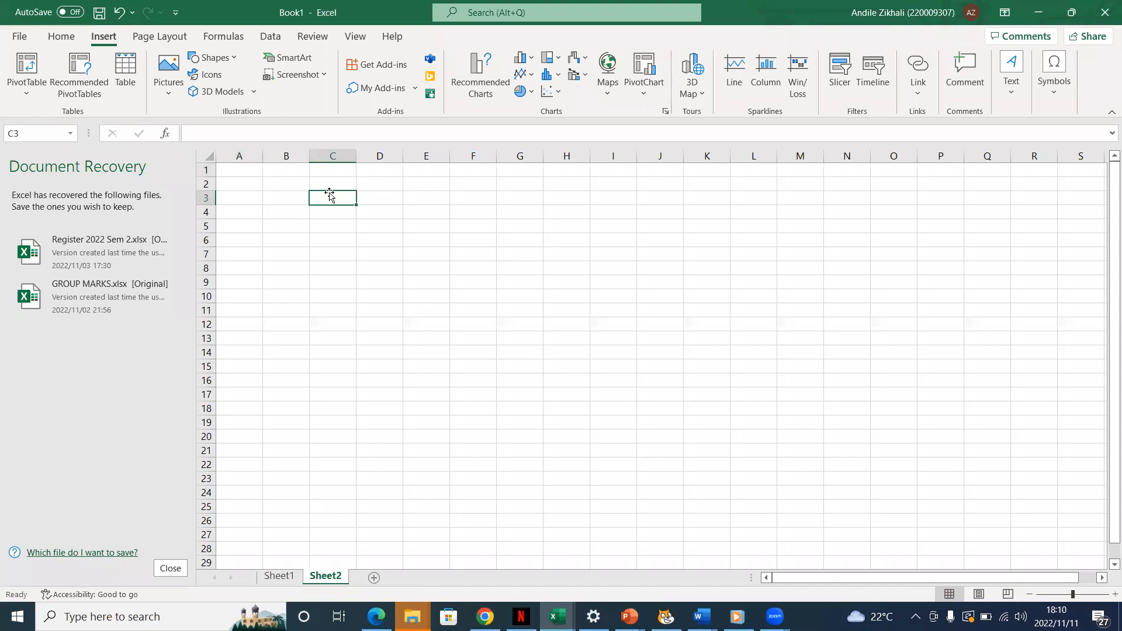
double_click(331, 196)
left_click(333, 197)
type("15")
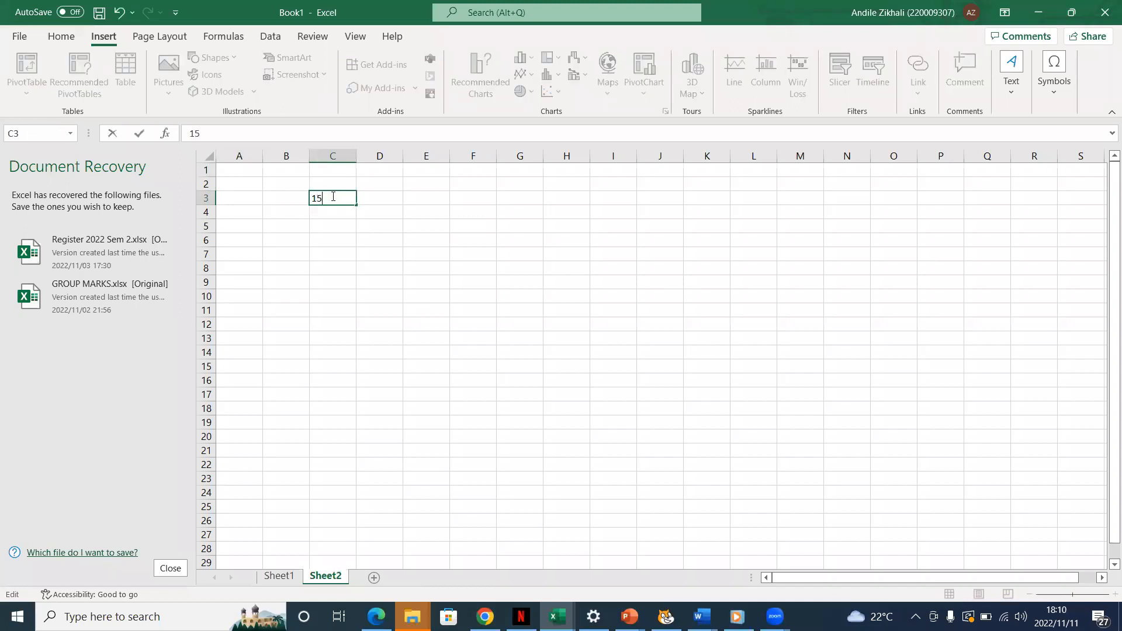
left_click(287, 198)
type("16")
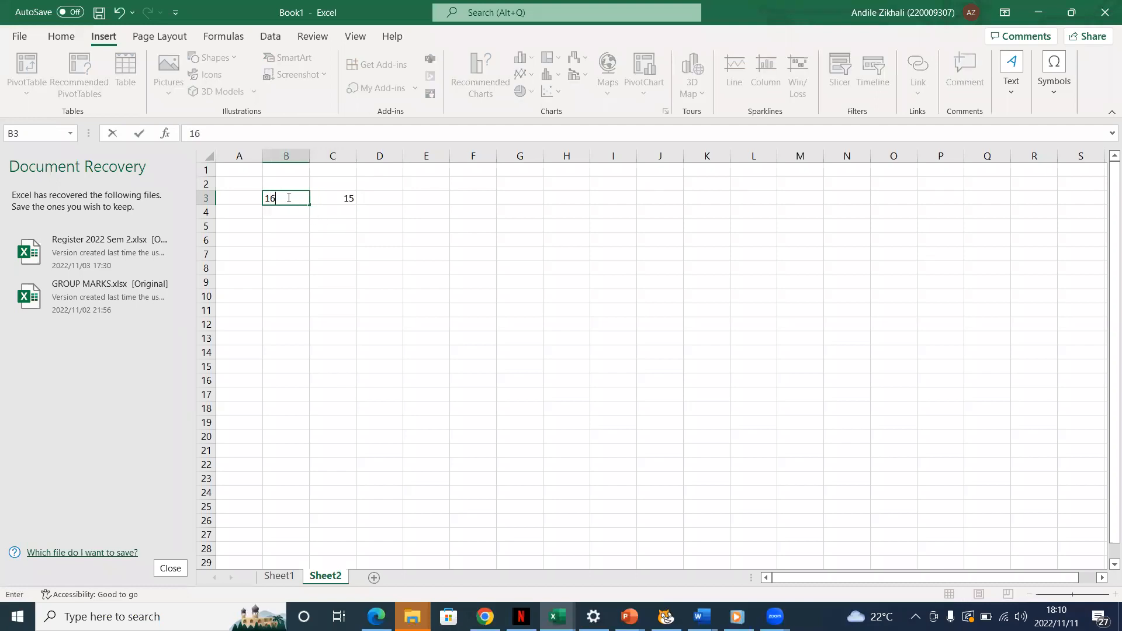
Enter 17 in both cells B4 and B5, below the 16
left_click(288, 215)
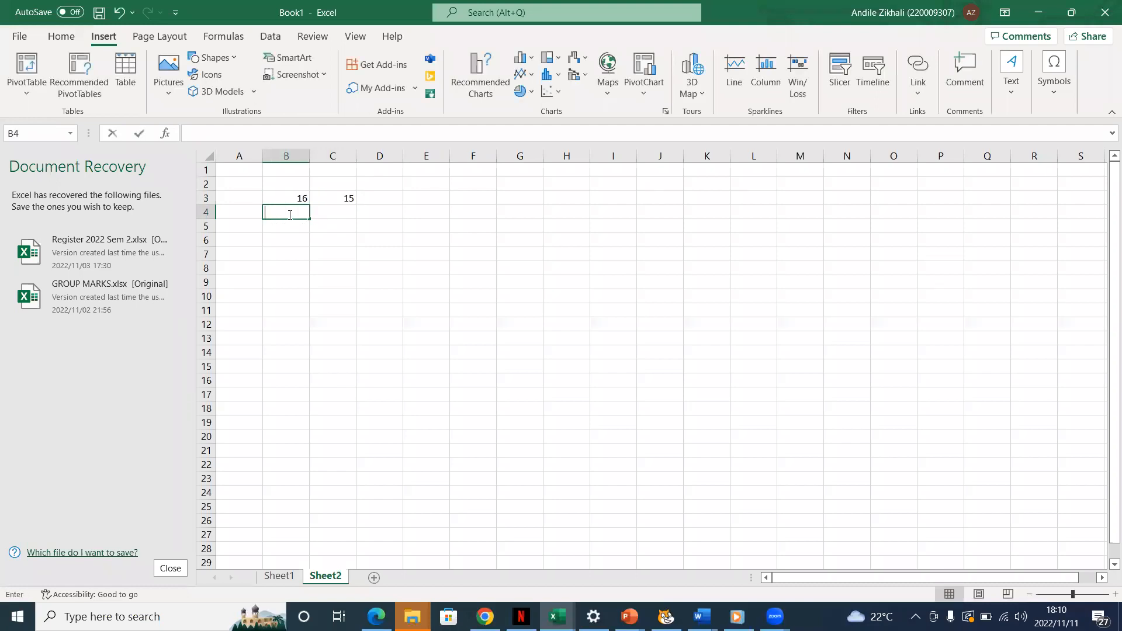
type("17")
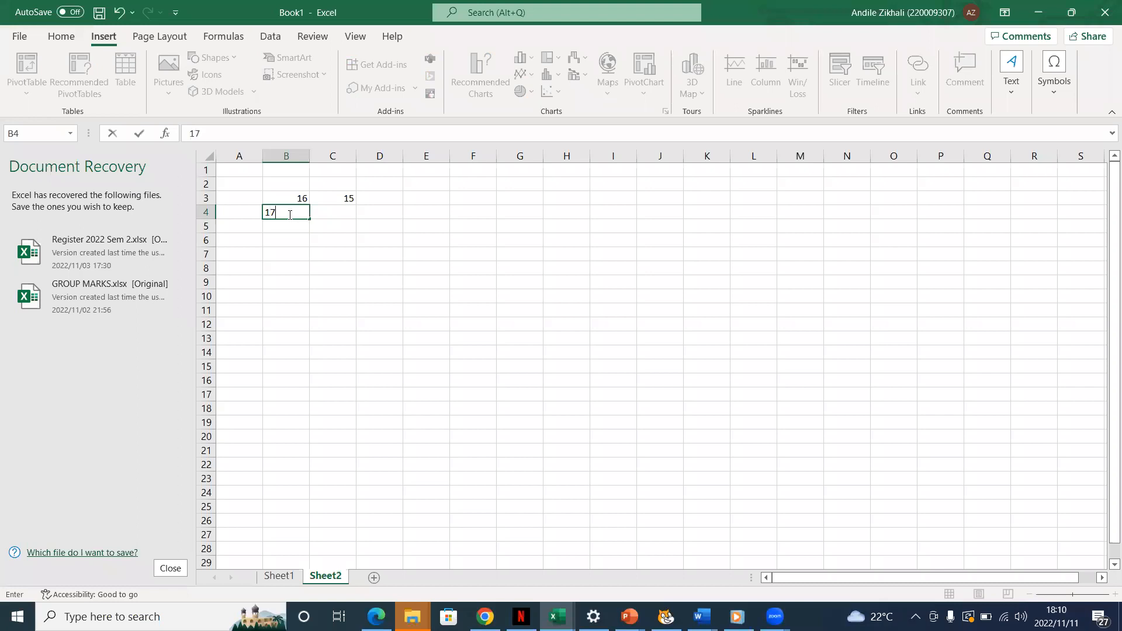
left_click(292, 228)
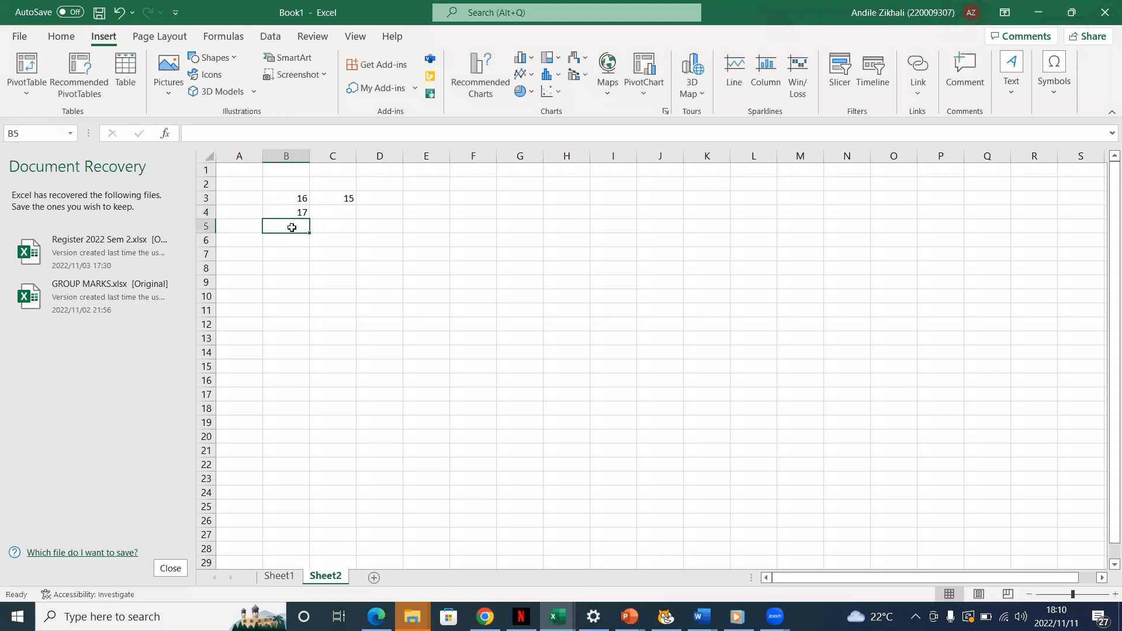
type("17")
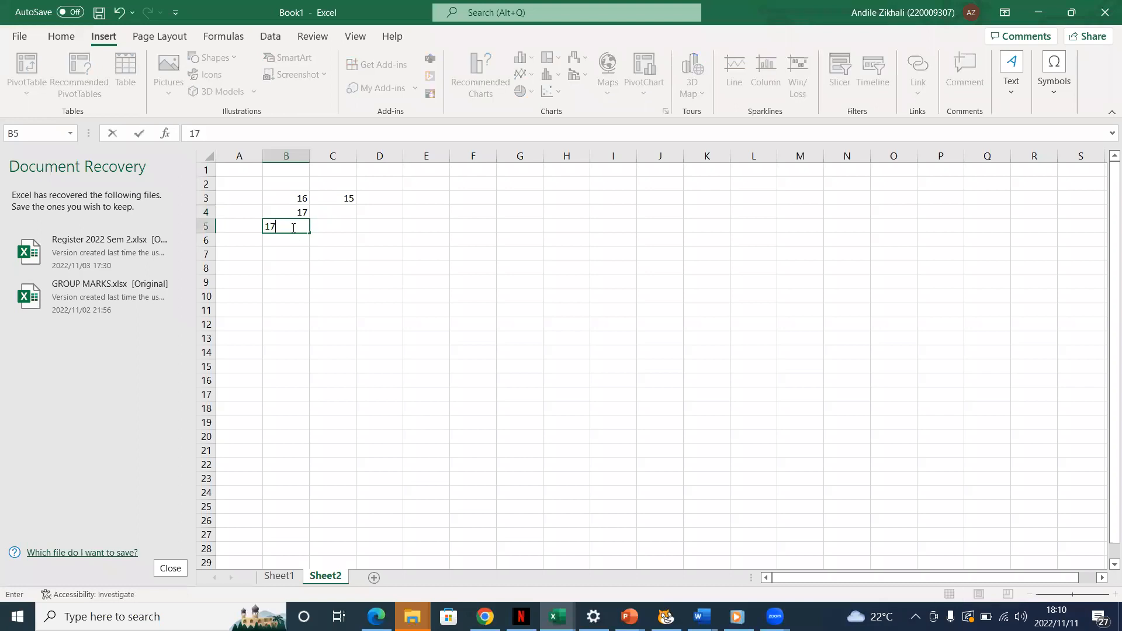
Enter 19 in cell C5 and 10 in cell C4
left_click(342, 225)
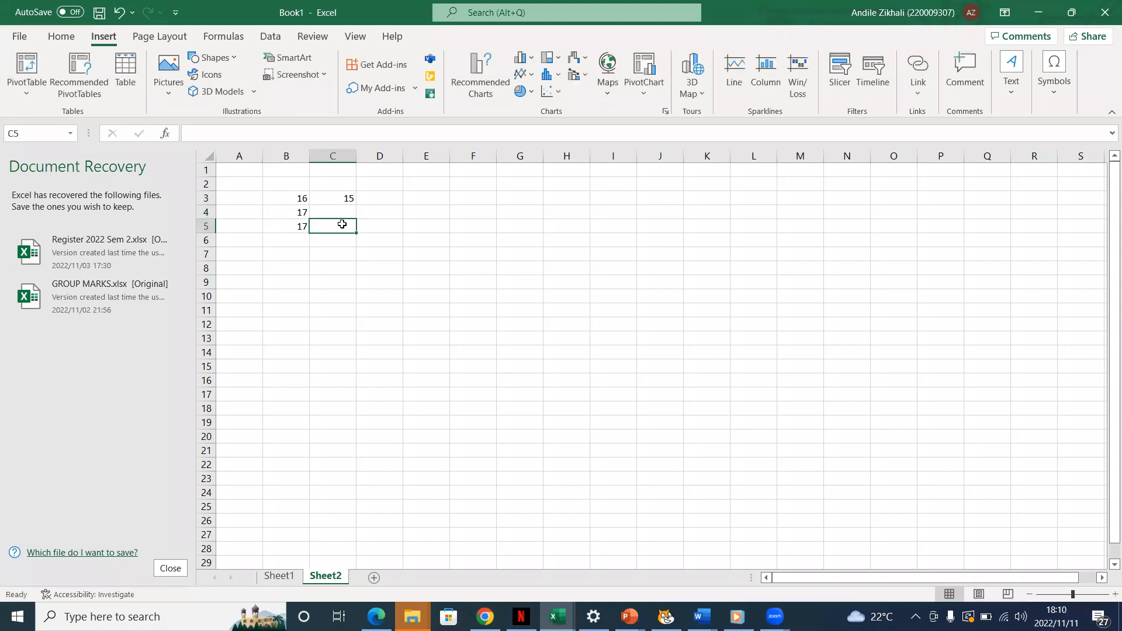
type("19")
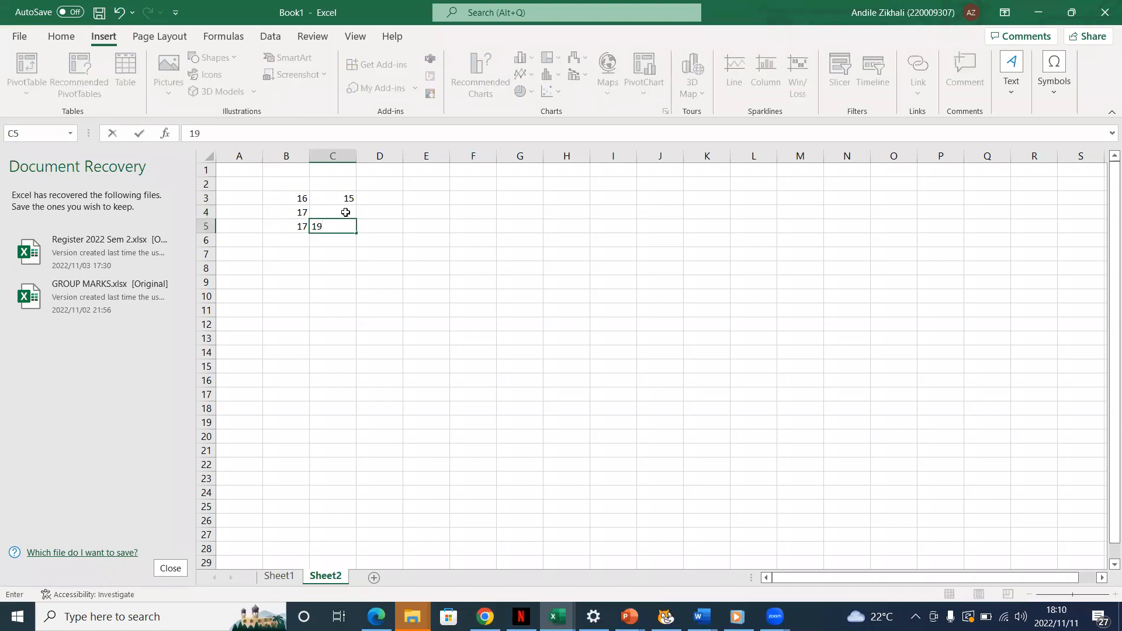
left_click(346, 212)
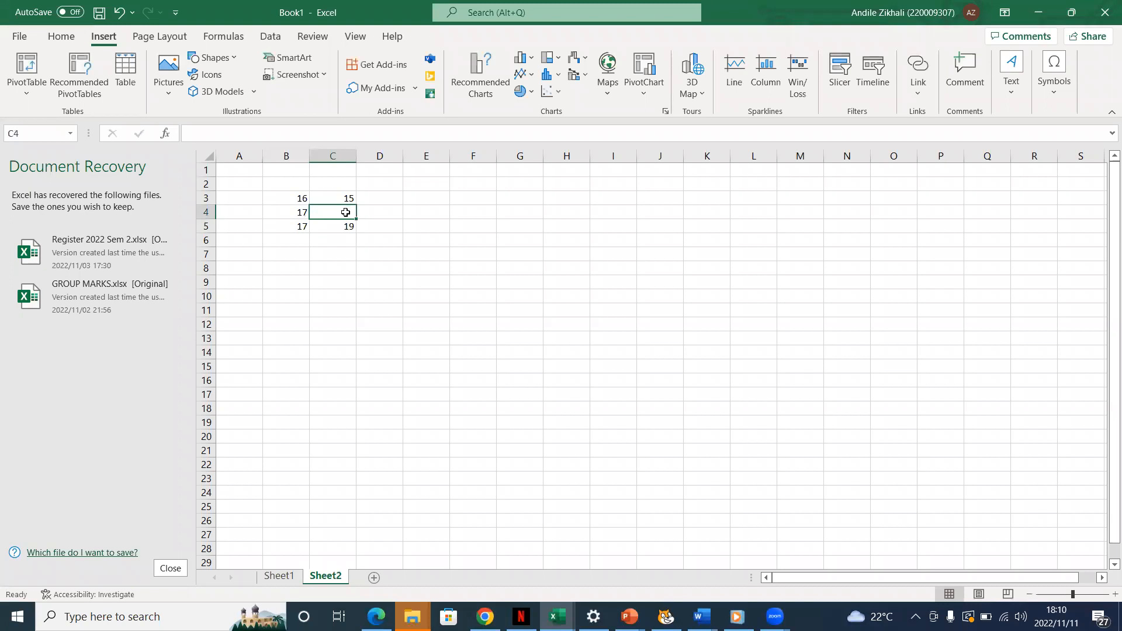
type("10")
left_click(350, 253)
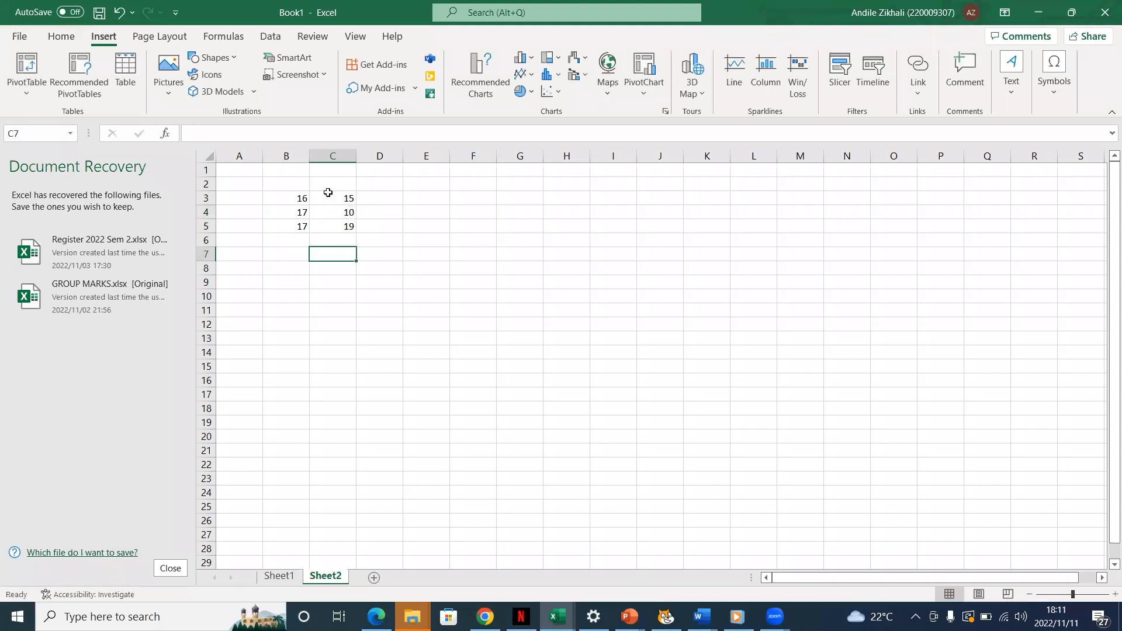
left_click(377, 198)
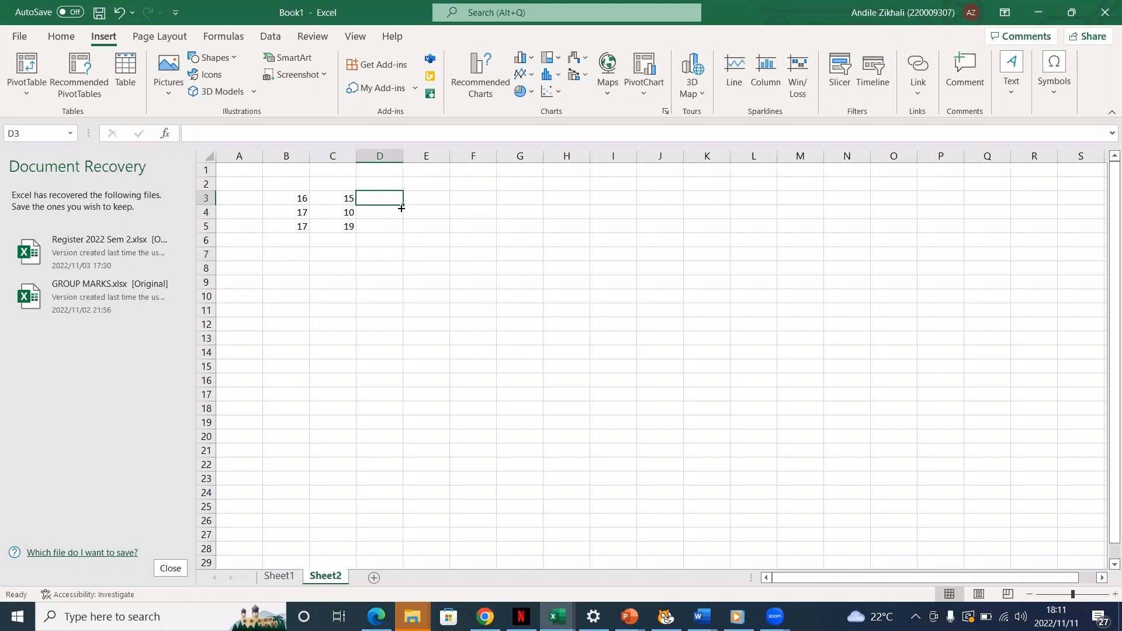
double_click(386, 197)
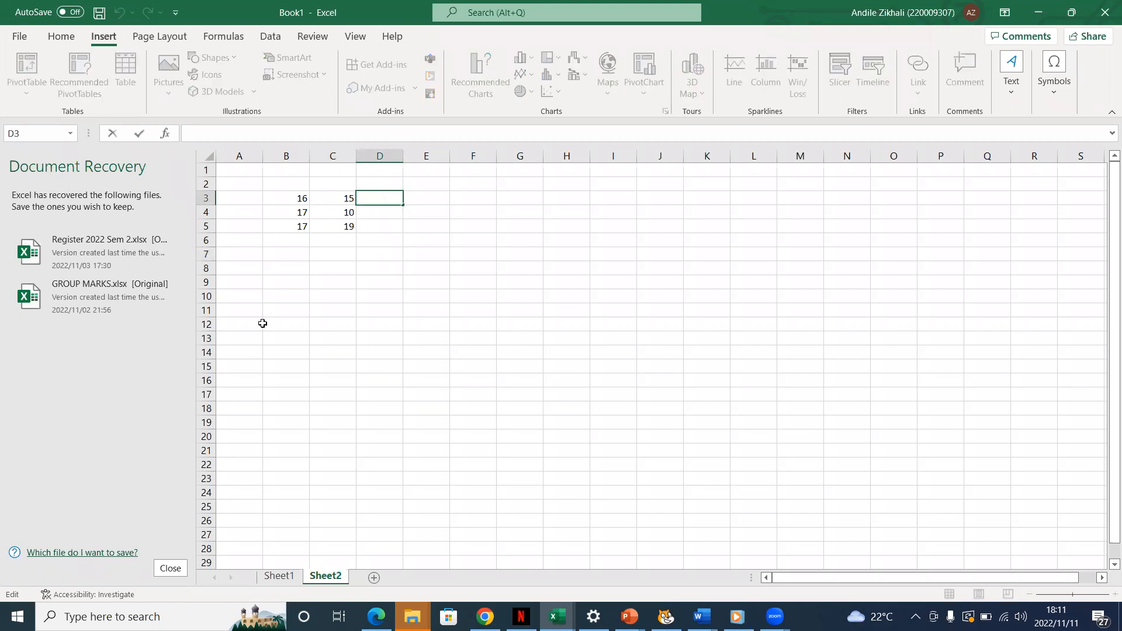
left_click_drag(283, 200, 390, 198)
left_click(390, 198)
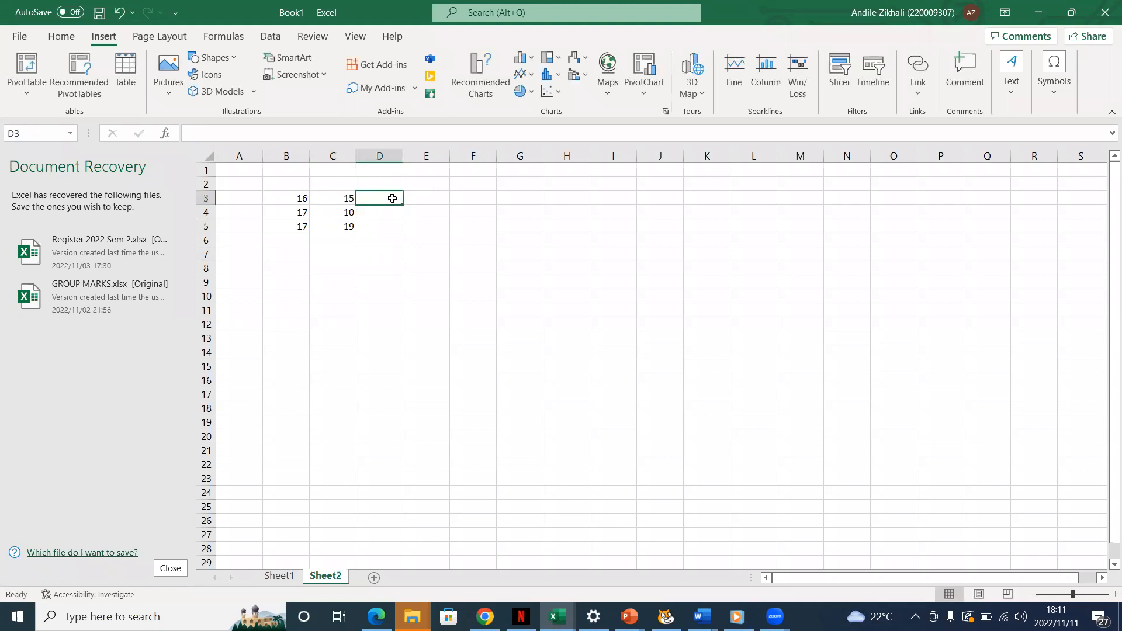
double_click(394, 198)
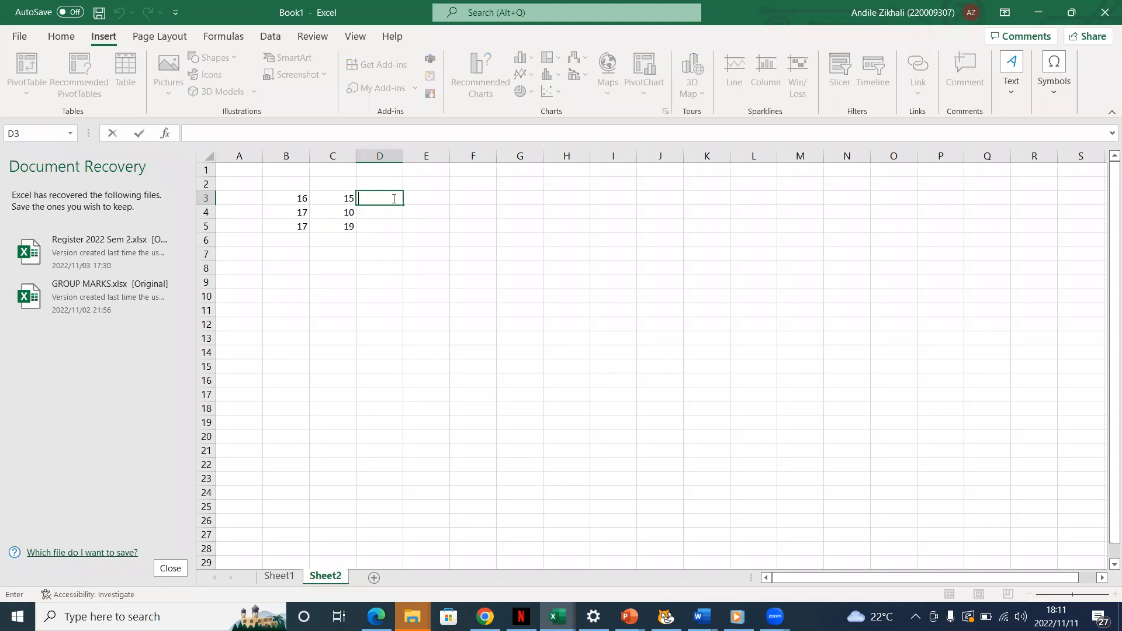
type("+")
key("BackSpace")
left_click(411, 240)
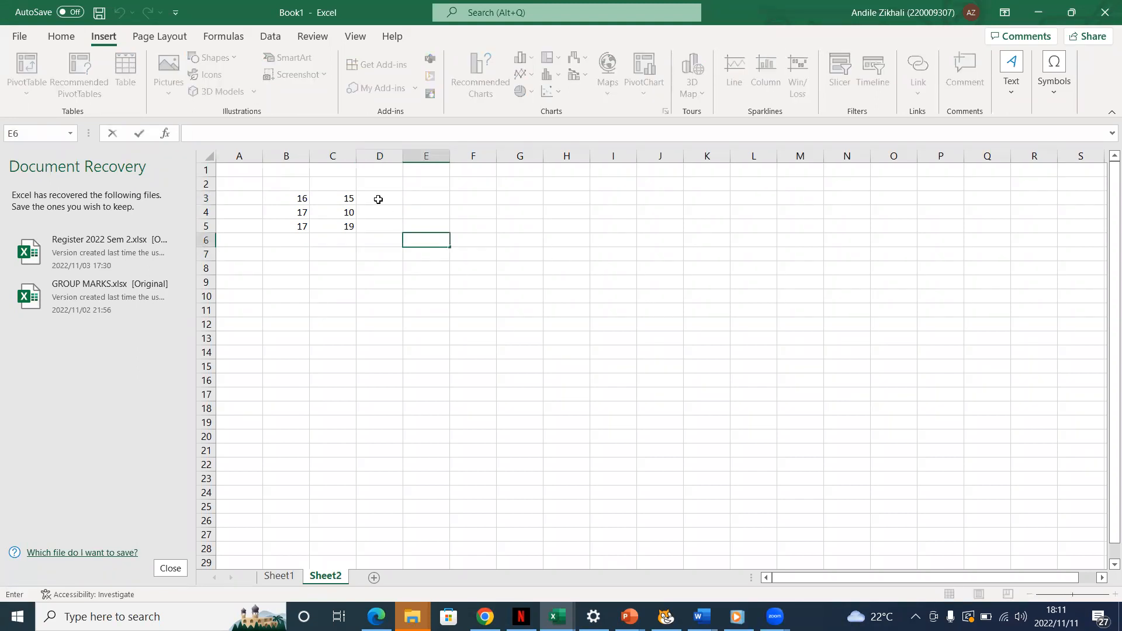
double_click(379, 199)
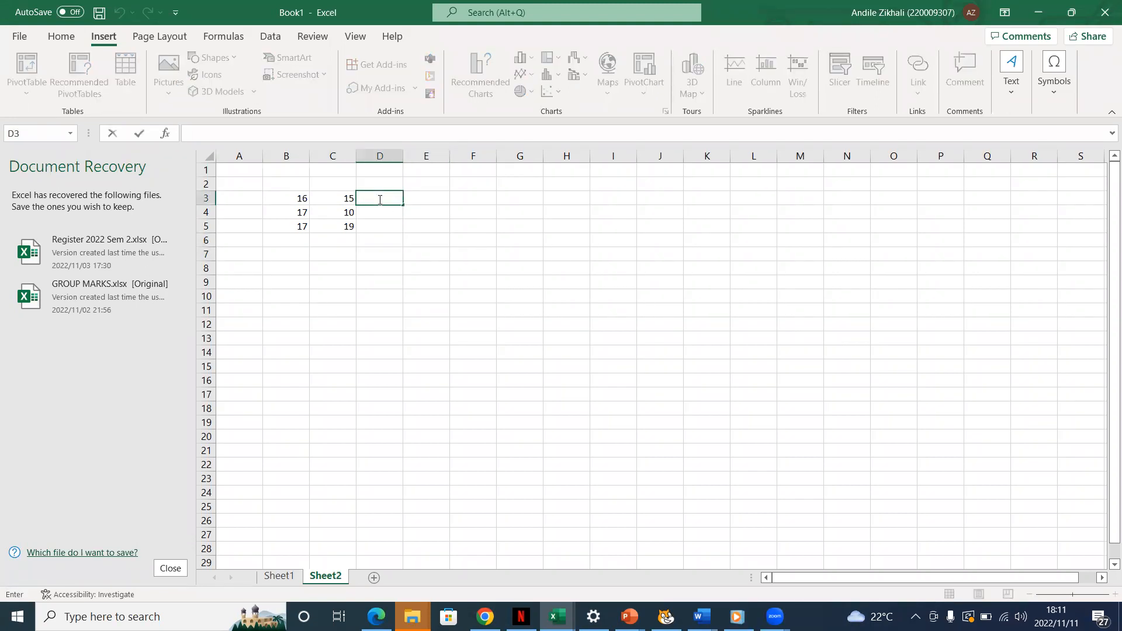
left_click(316, 297)
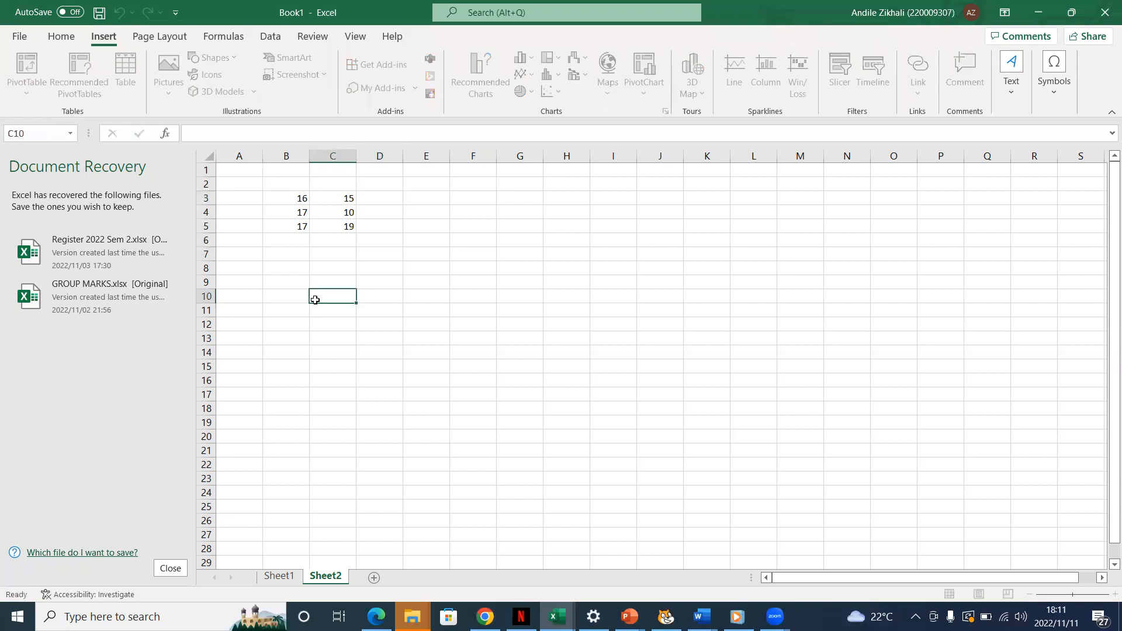
Enter the formula =B3*C3 in cell D3 and fill it down to cell D5
left_click(365, 212)
left_click(365, 199)
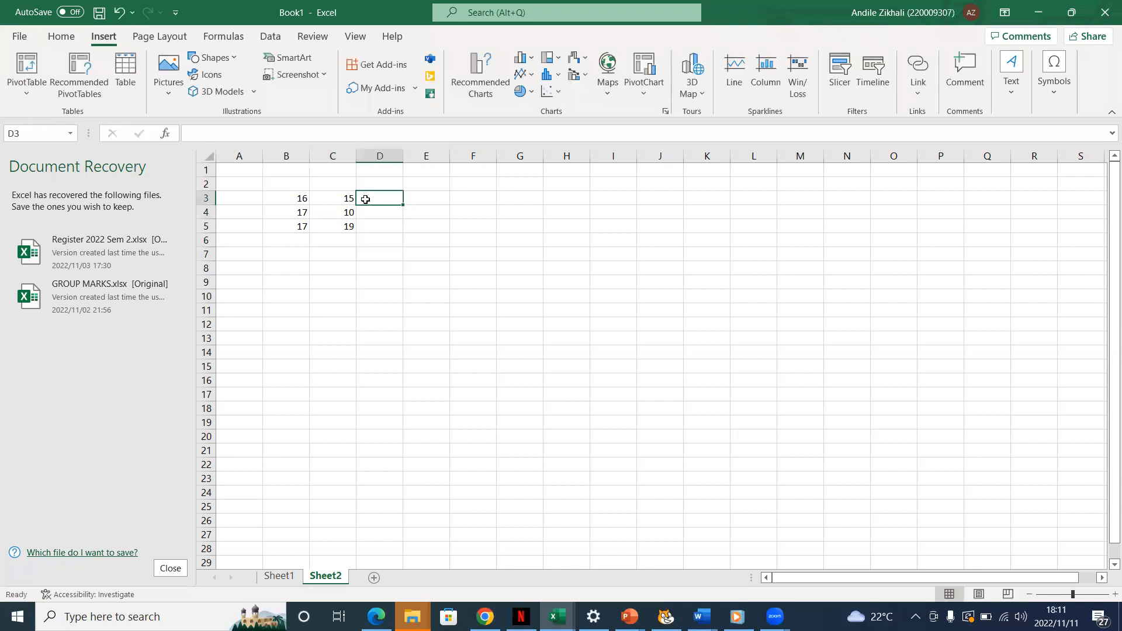
double_click(365, 200)
type("=")
left_click(393, 199)
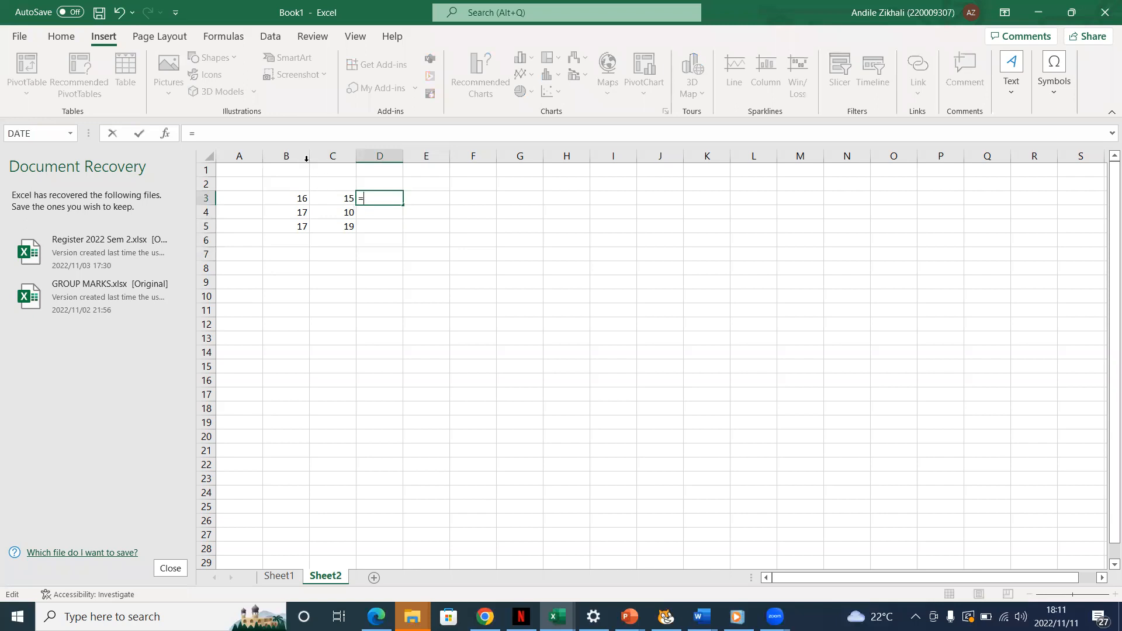
type("B")
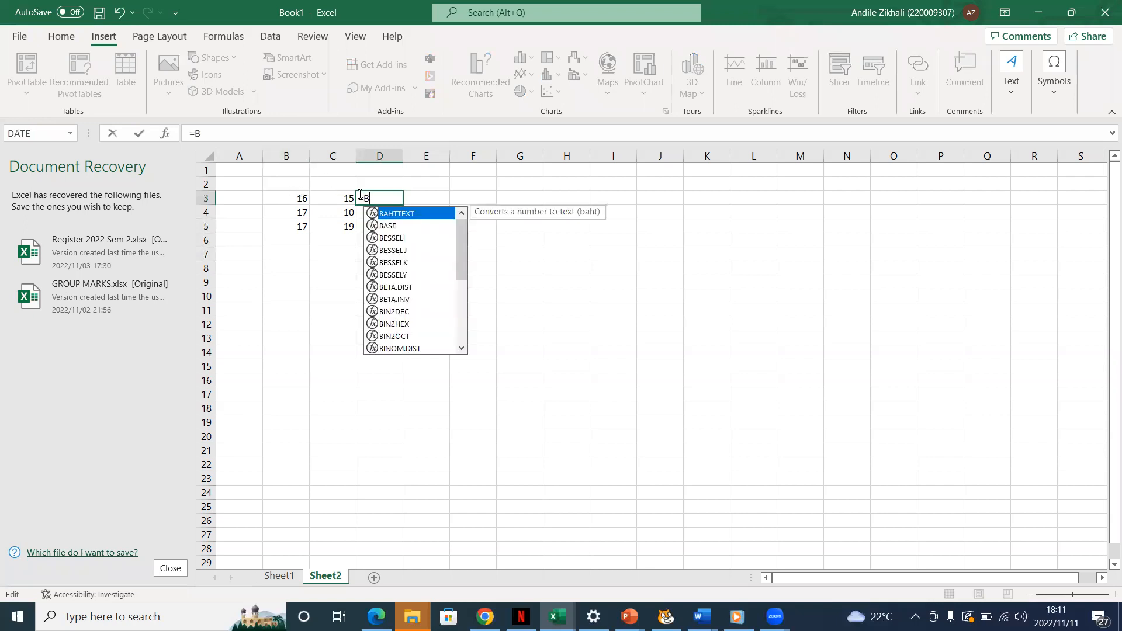
type("3*")
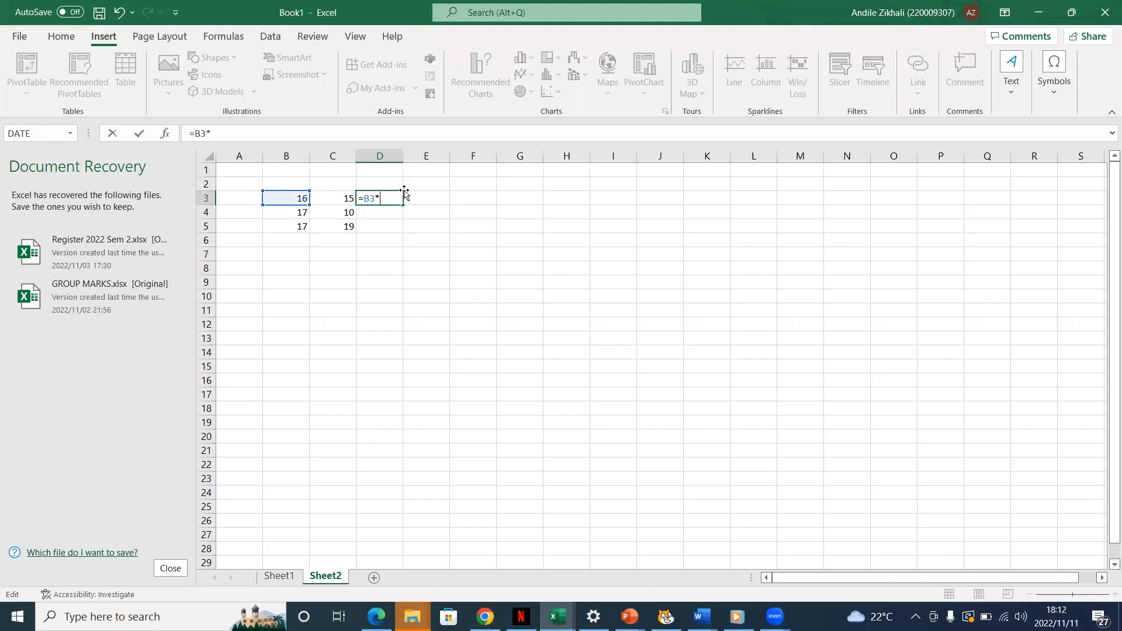
type("3")
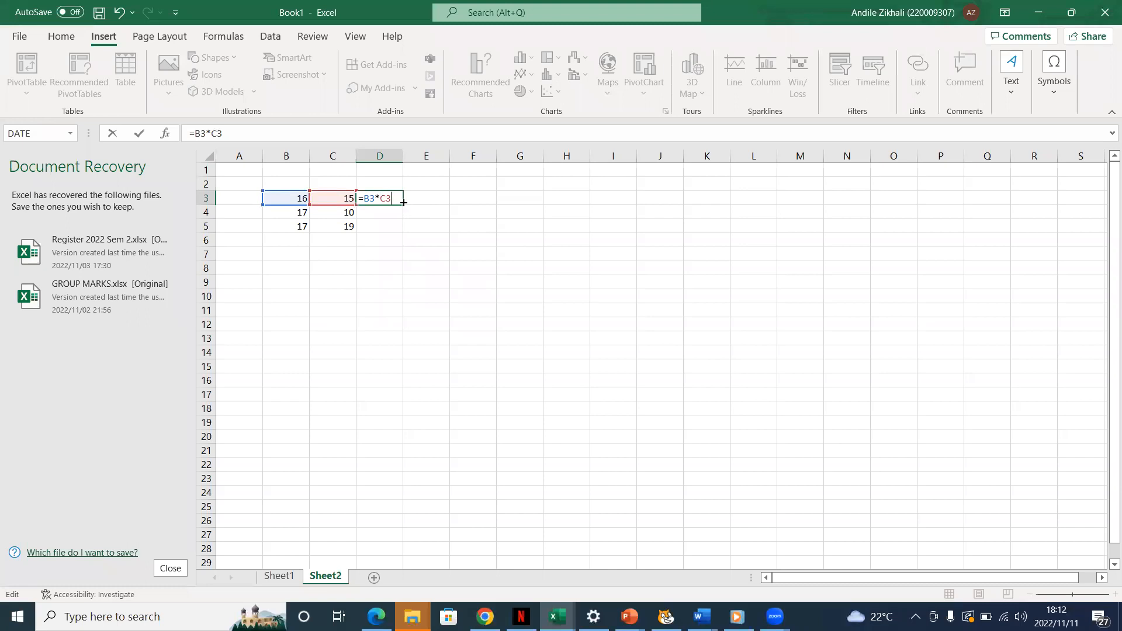
left_click_drag(403, 202, 401, 229)
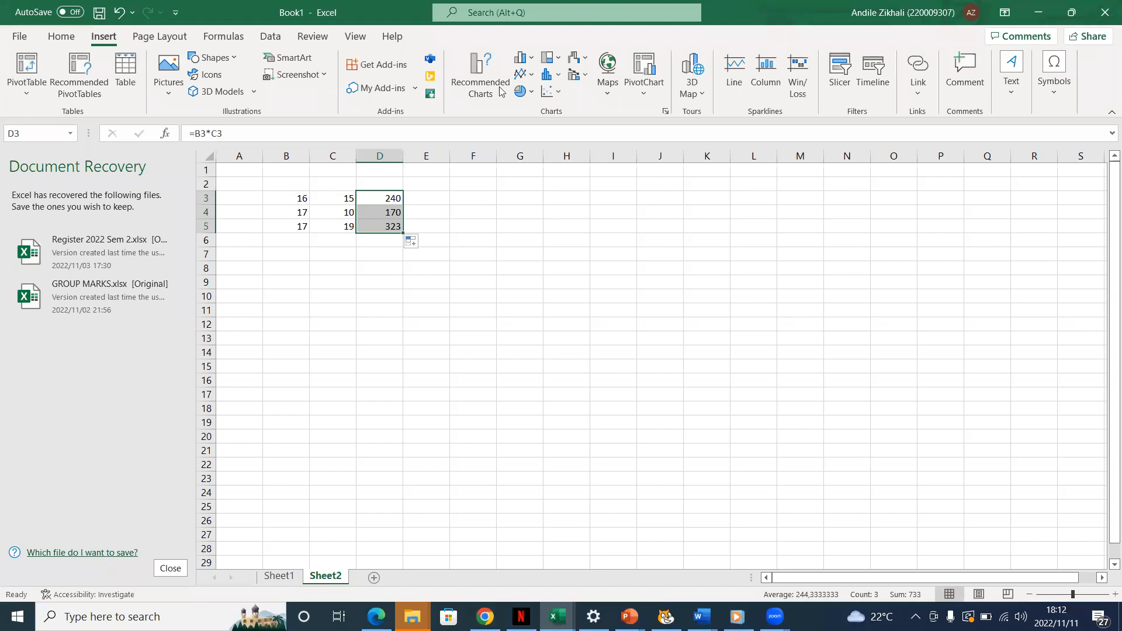
Clear the multiplication formulas from cells D3, D4 and D5
left_click(397, 199)
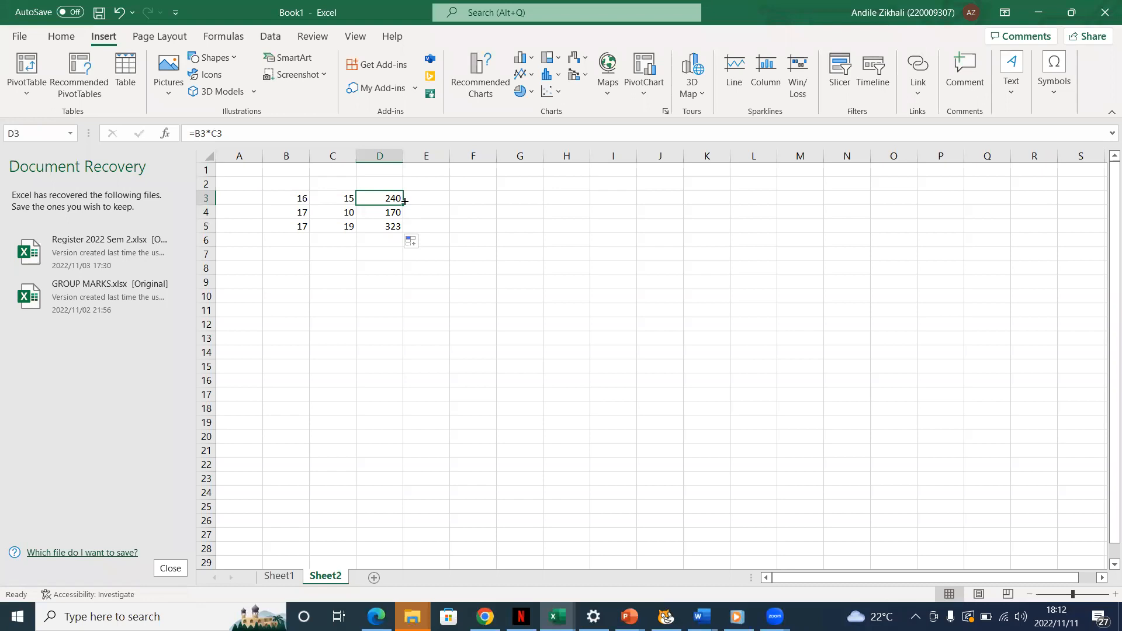
key("F2")
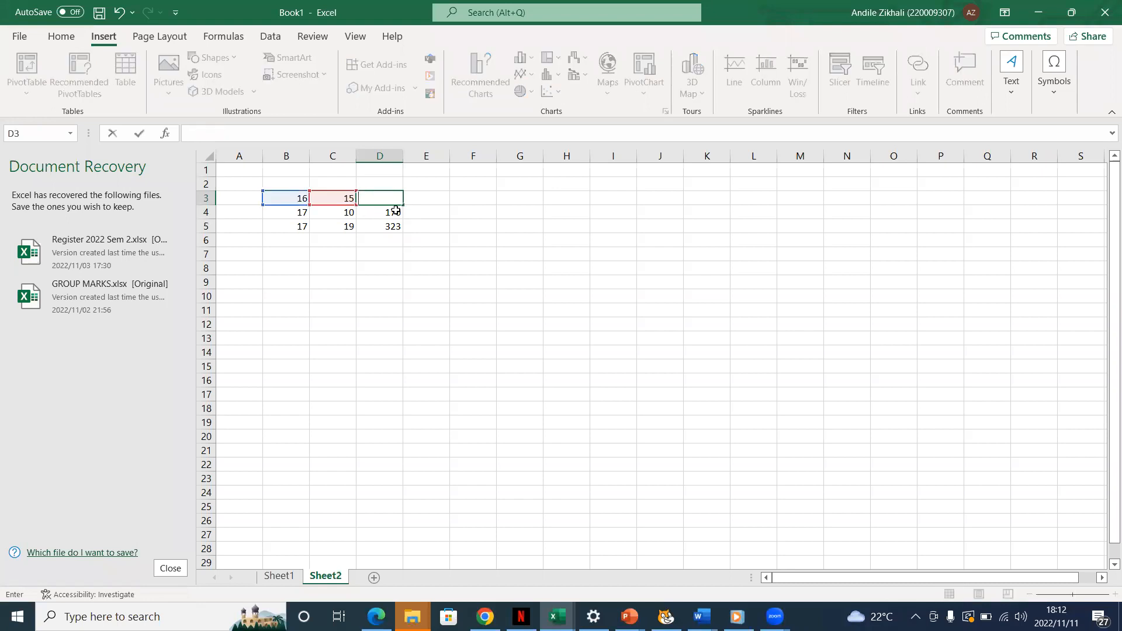
double_click(396, 210)
key("BackSpace")
key("BackSpace")
key("BackSpace")
key("BackSpace")
key("BackSpace")
key("BackSpace")
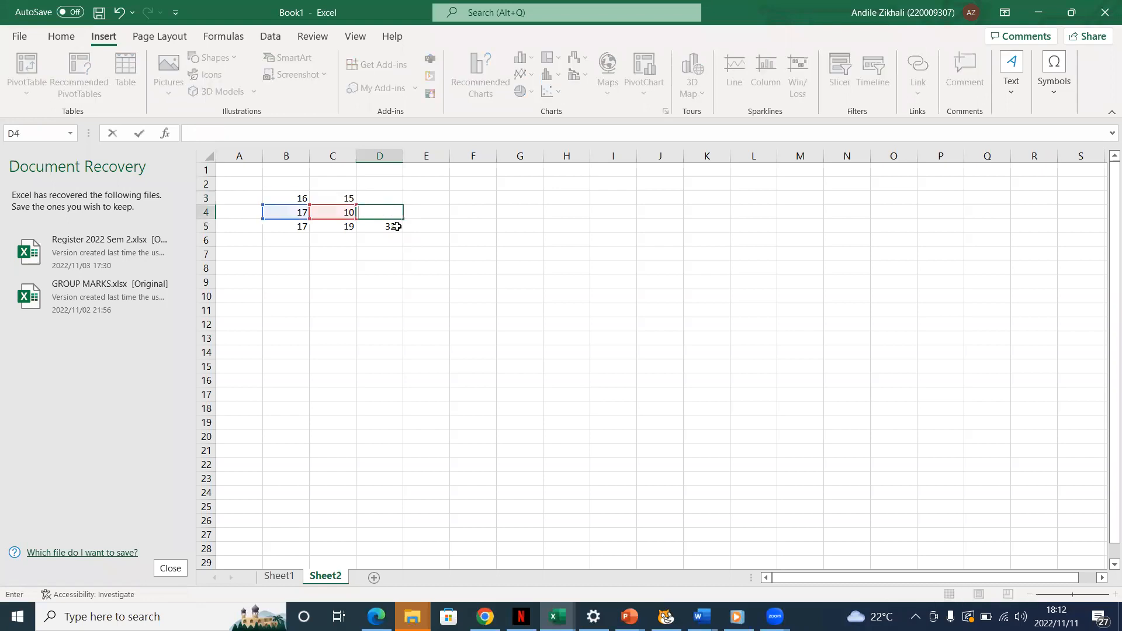
left_click(399, 226)
double_click(399, 226)
key("BackSpace")
key("BackSpace")
key("BackSpace")
key("BackSpace")
key("BackSpace")
key("BackSpace")
Start a formula in cell D3 with the AVERAGE function chosen from the suggested functions
double_click(382, 200)
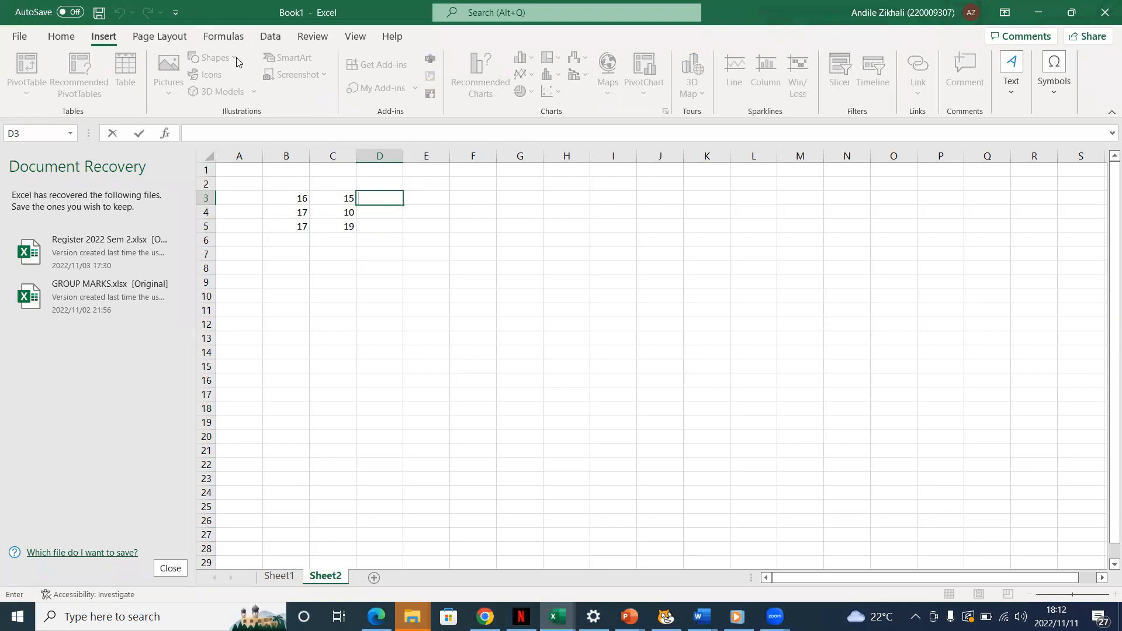
left_click(221, 36)
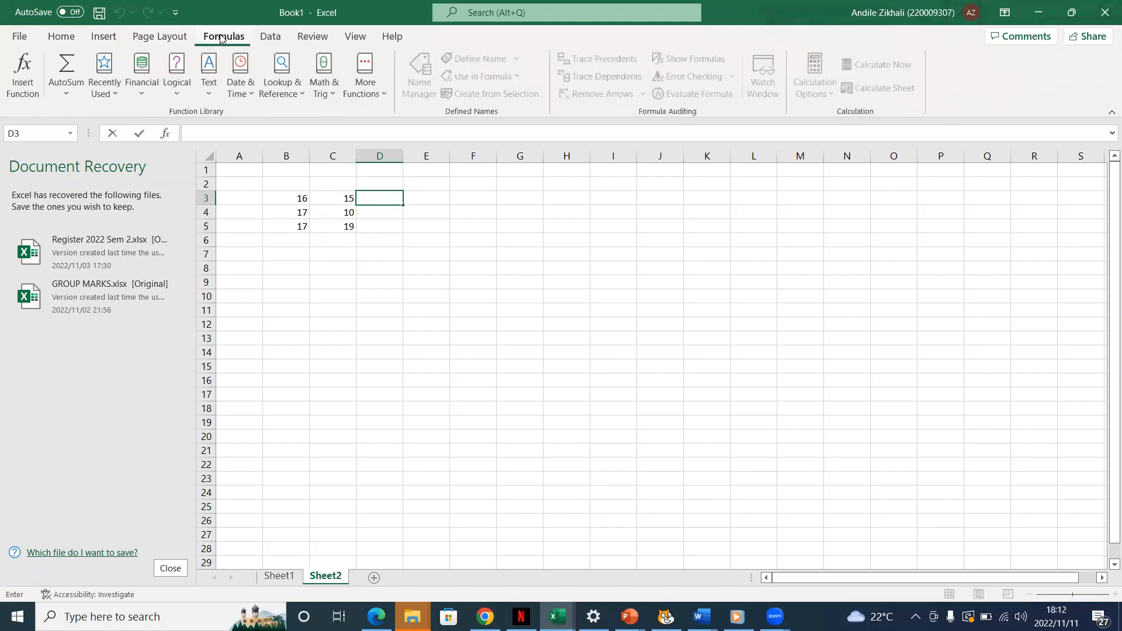
left_click(381, 196)
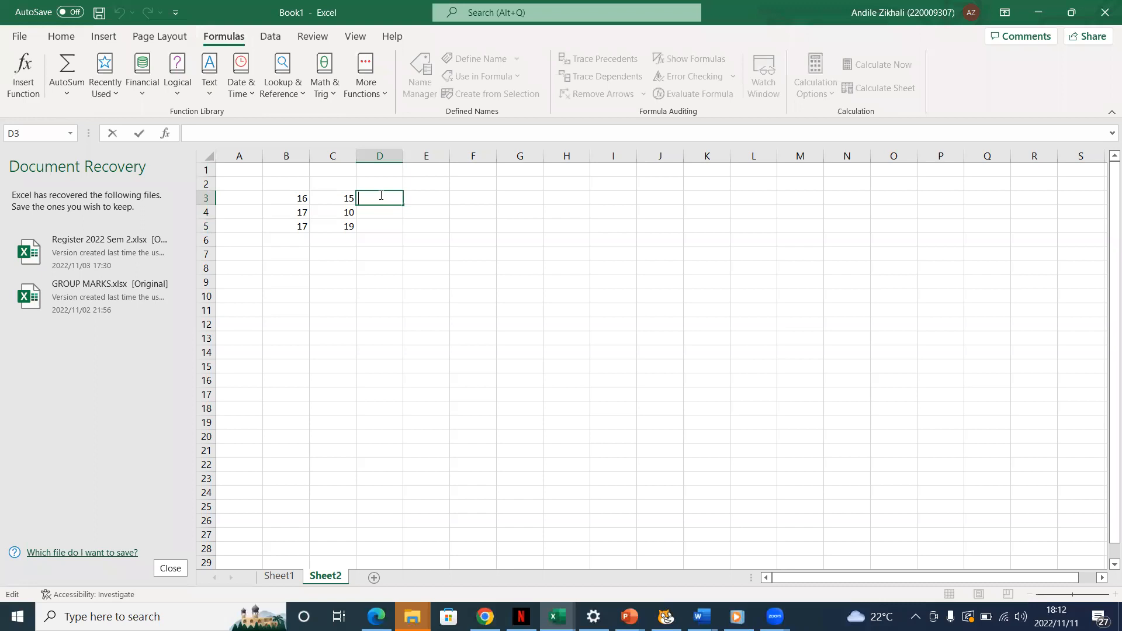
type("=")
type("A")
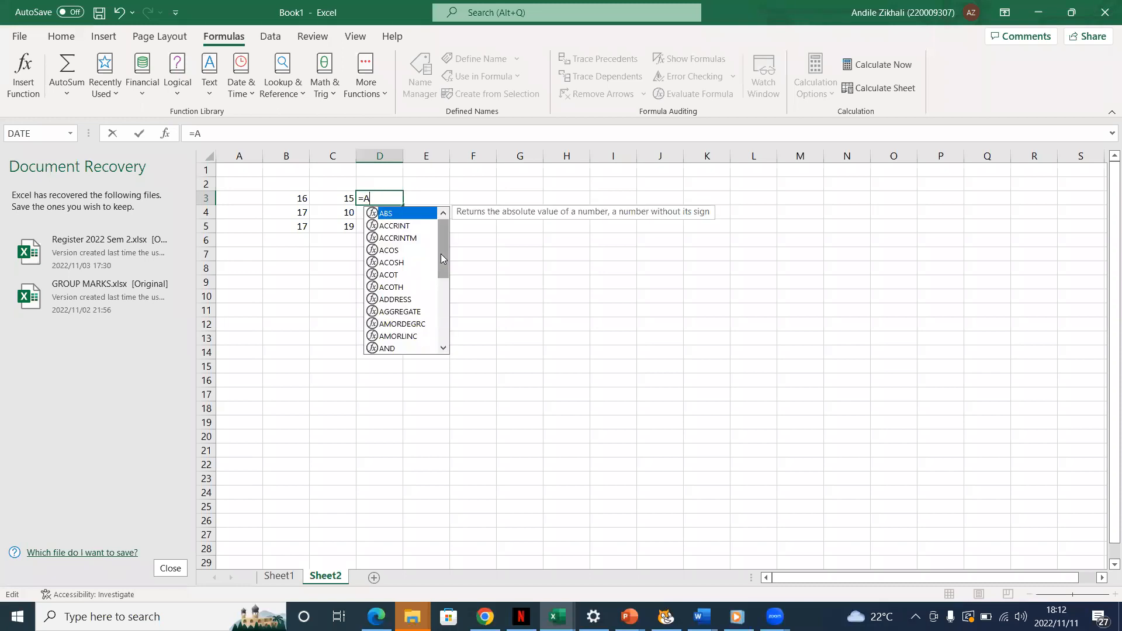
left_click_drag(441, 254, 442, 331)
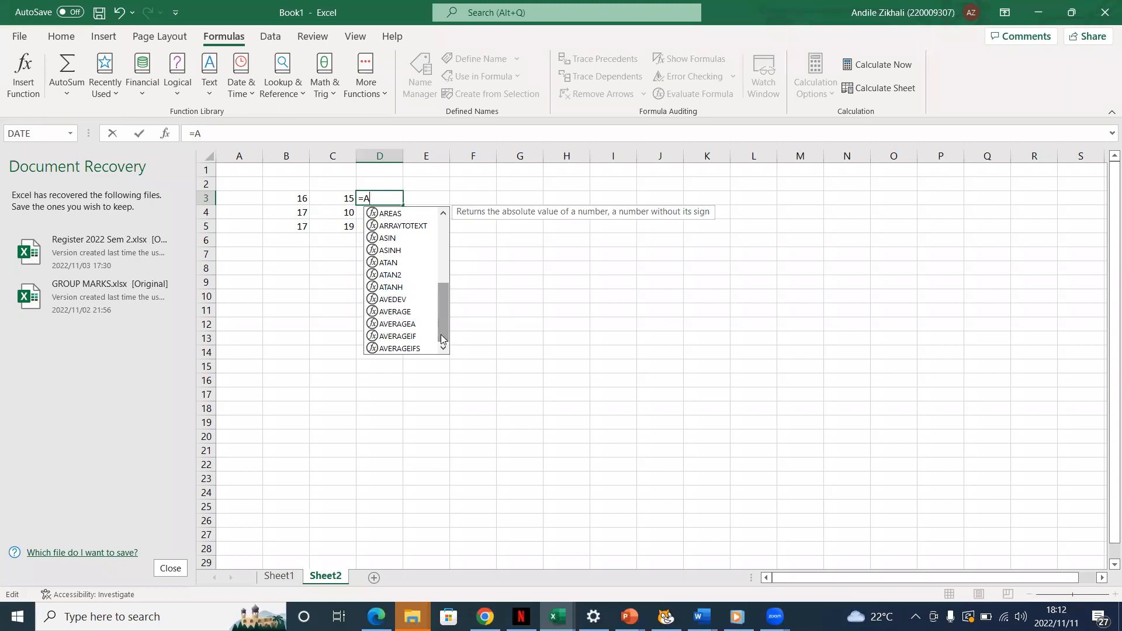
left_click(405, 313)
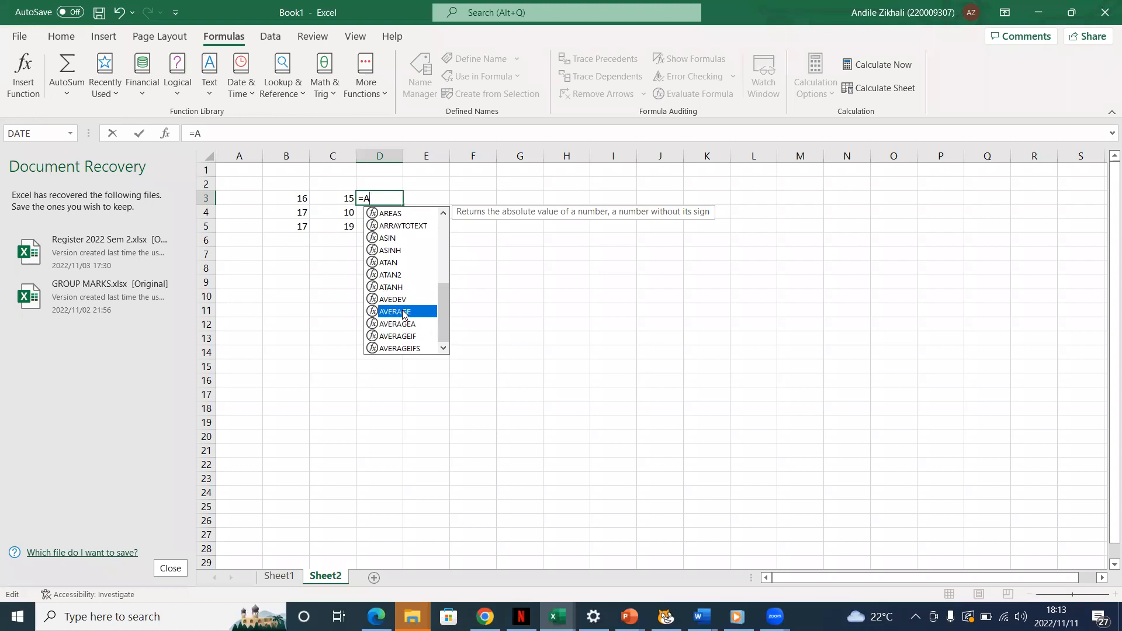
double_click(405, 313)
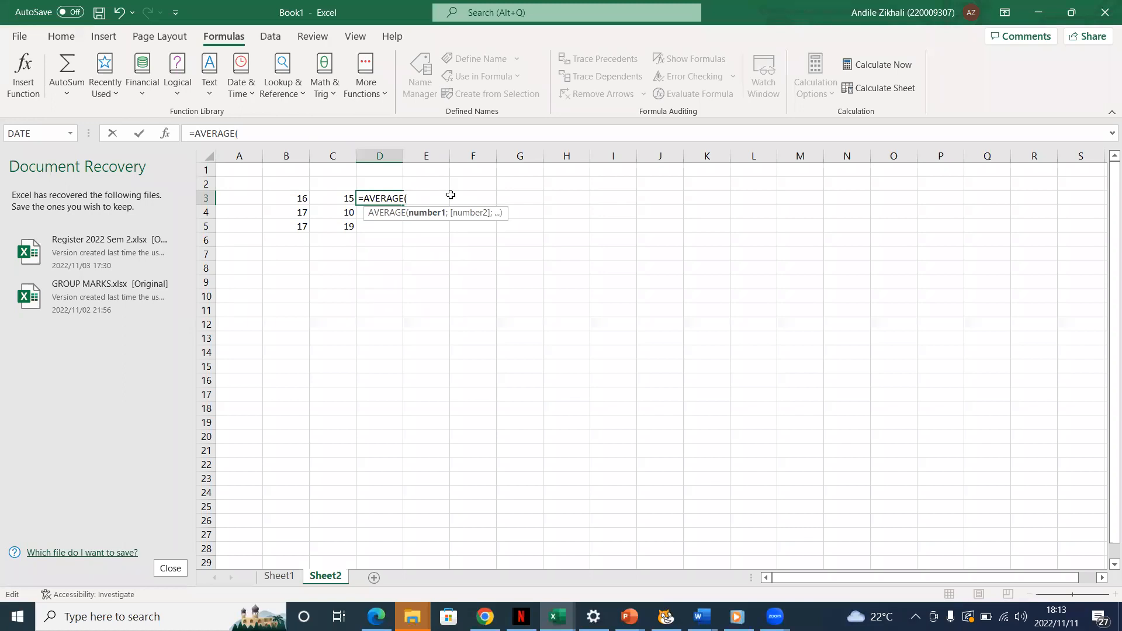
Complete the formula in cell D3 as =AVERAGE(B3:C3) and fill it down to cell D5
type("B3")
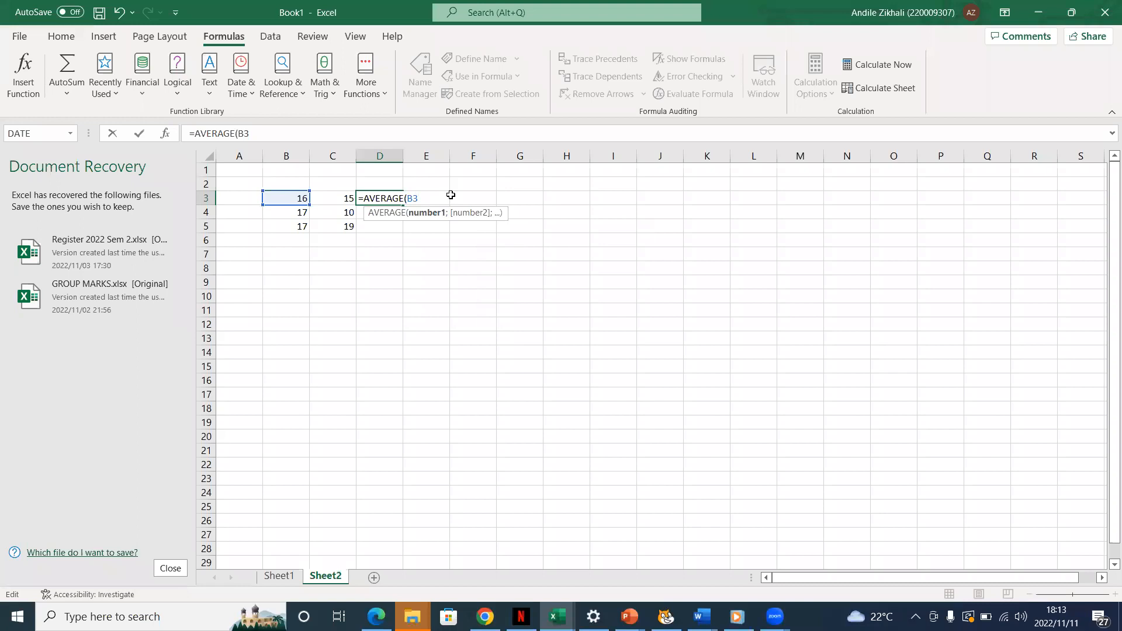
type(":")
type("C")
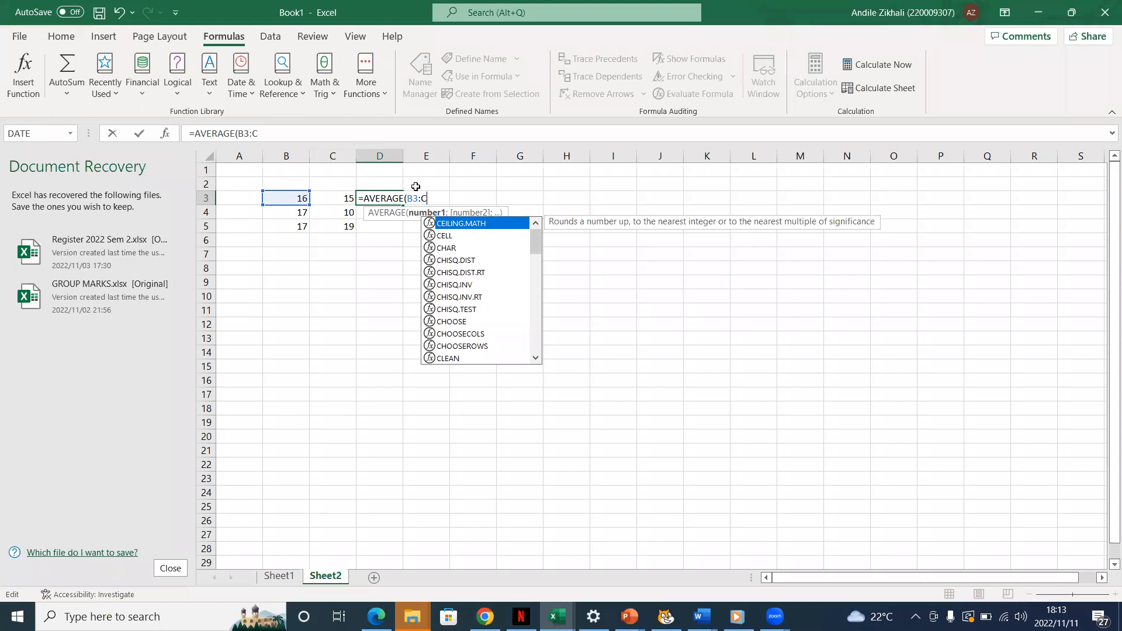
type("3")
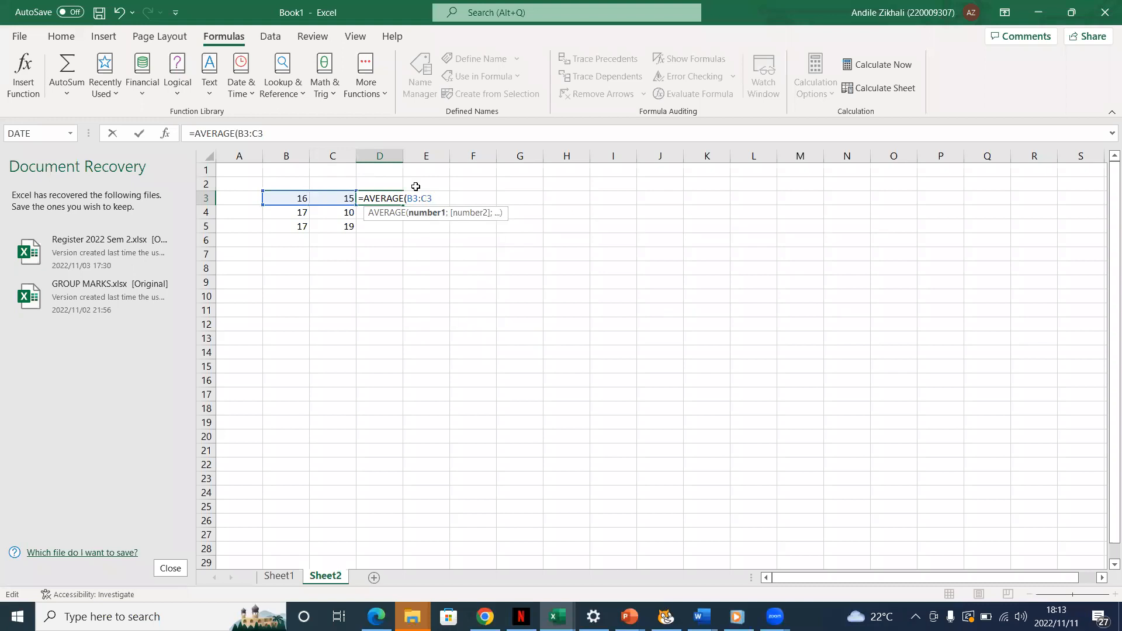
type(")")
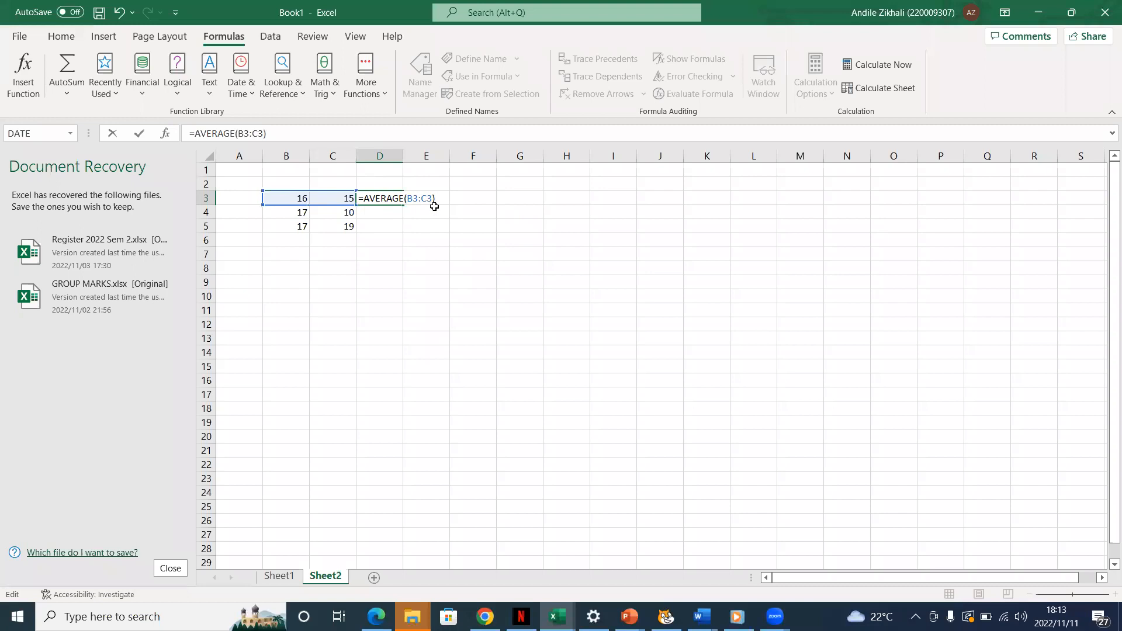
key("Return")
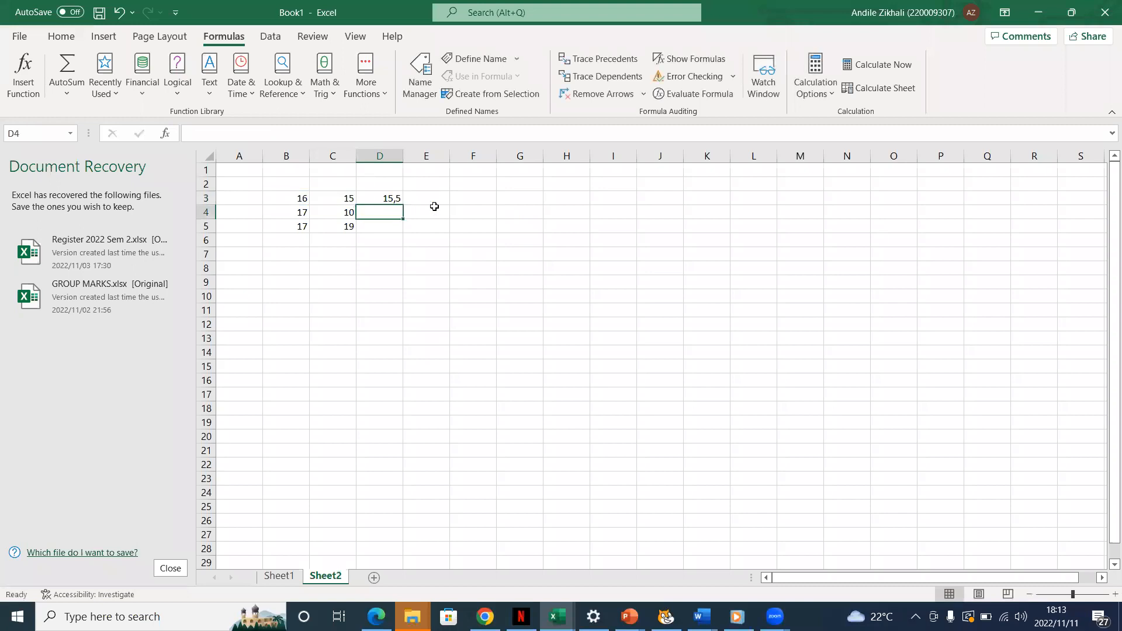
left_click(382, 197)
left_click_drag(400, 205, 398, 228)
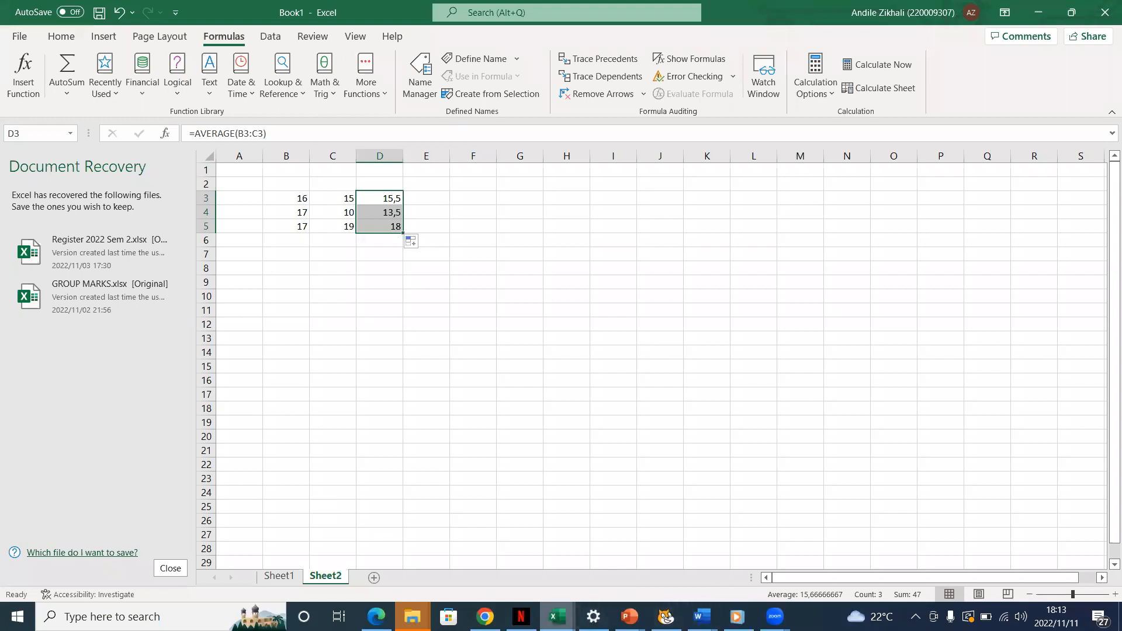
mouse_move(411, 616)
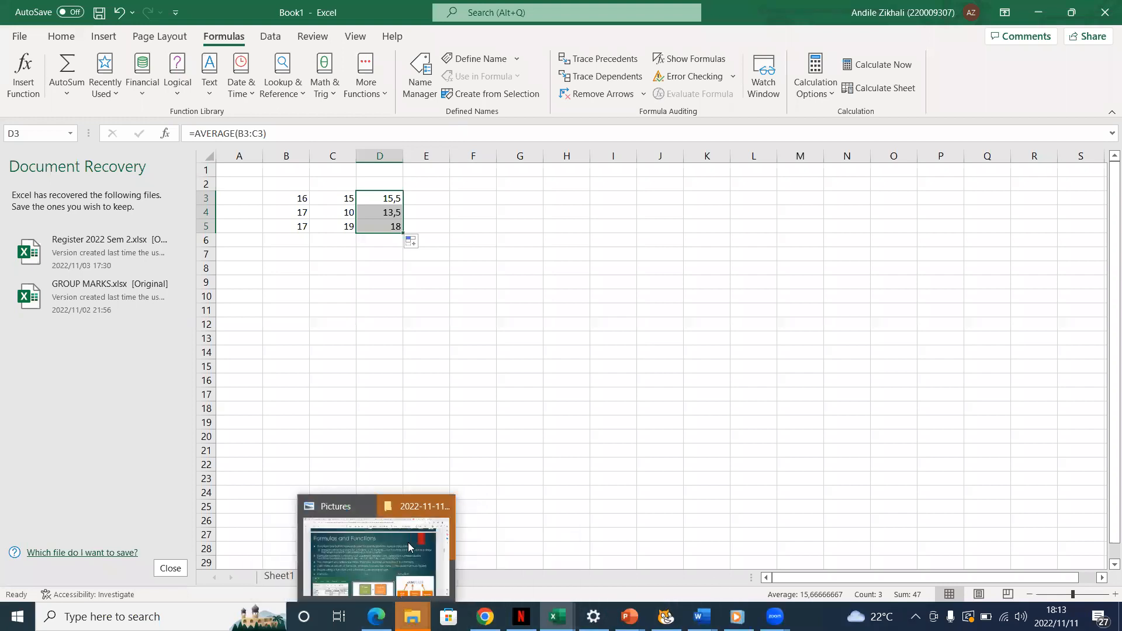
mouse_move(376, 616)
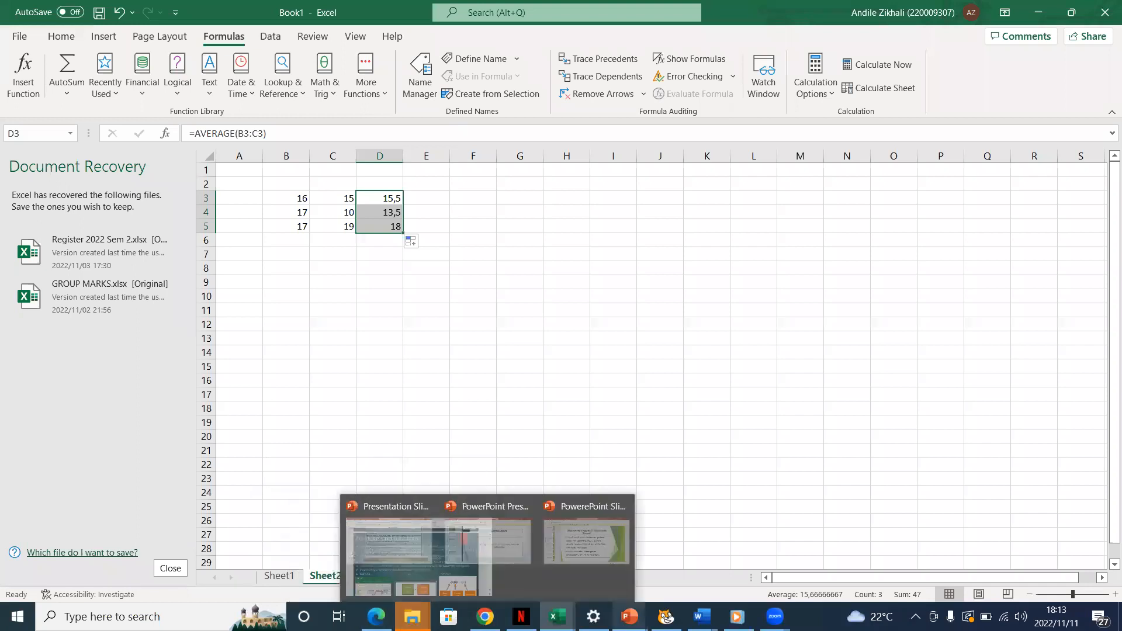
mouse_move(737, 617)
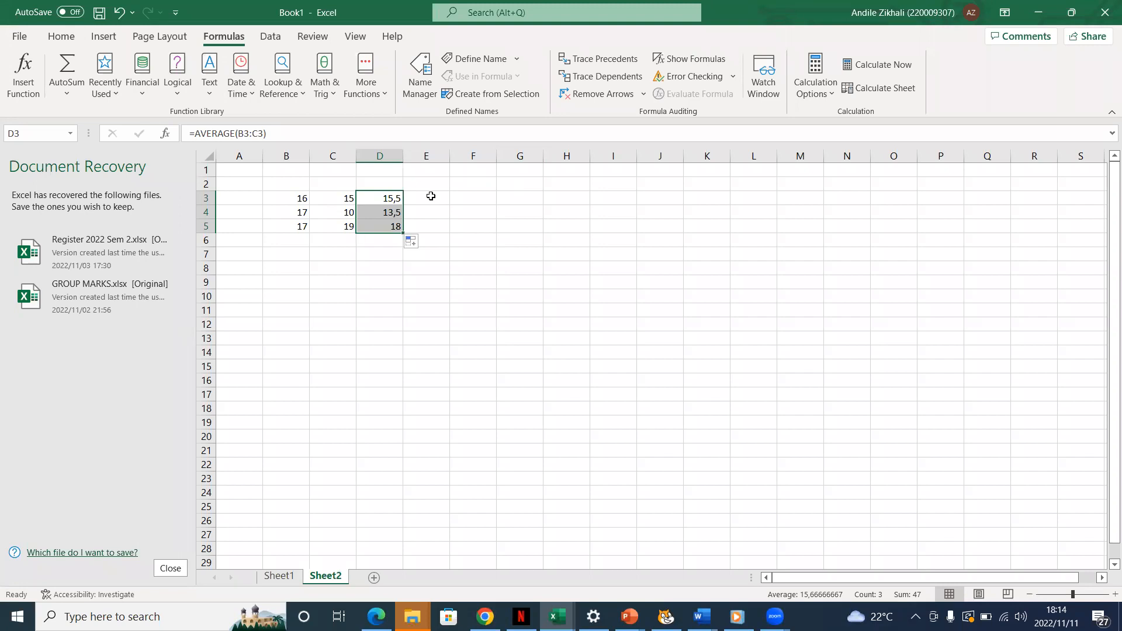
Clear the AVERAGE formulas from cells D4 and D3
left_click(405, 212)
key("BackSpace")
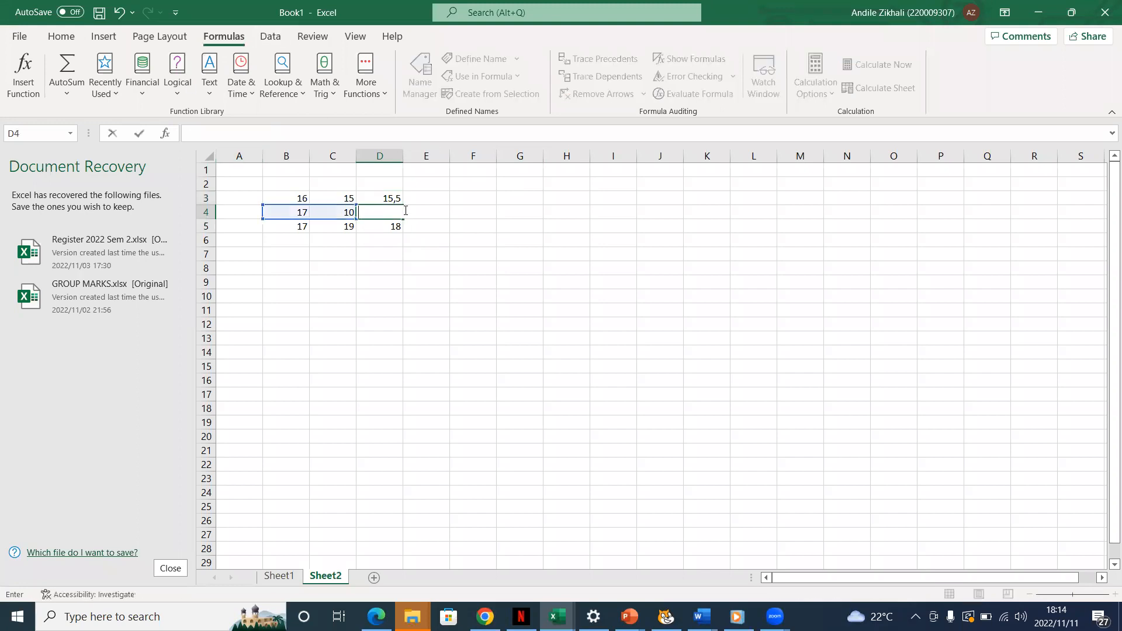
left_click(405, 199)
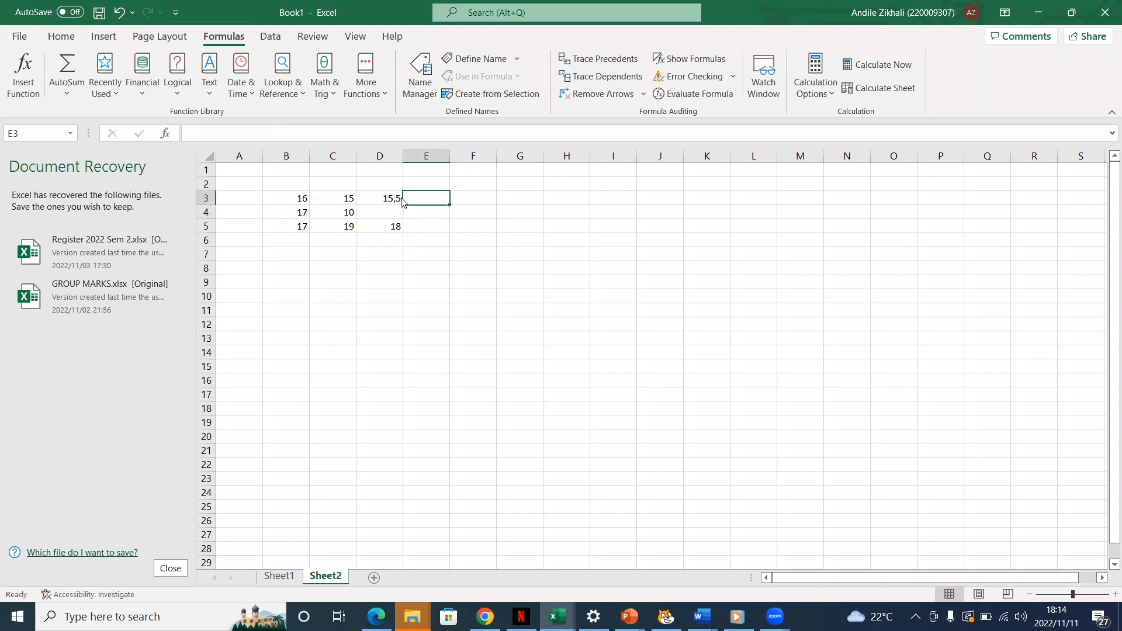
left_click(392, 198)
key("BackSpace")
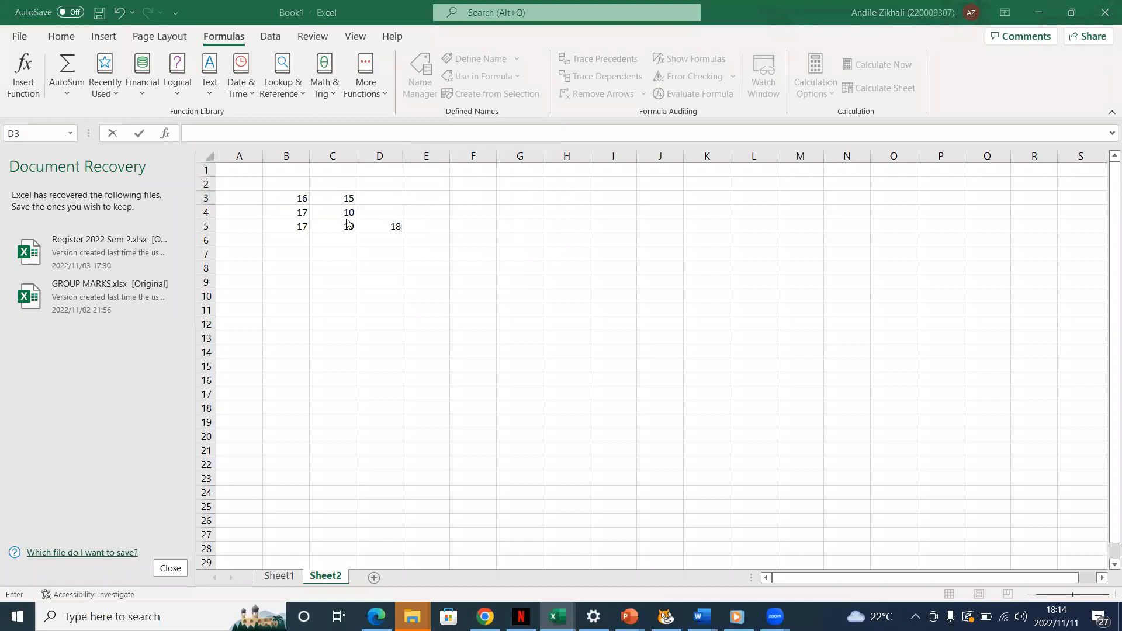
Delete the number in cell C3
left_click(348, 198)
double_click(349, 198)
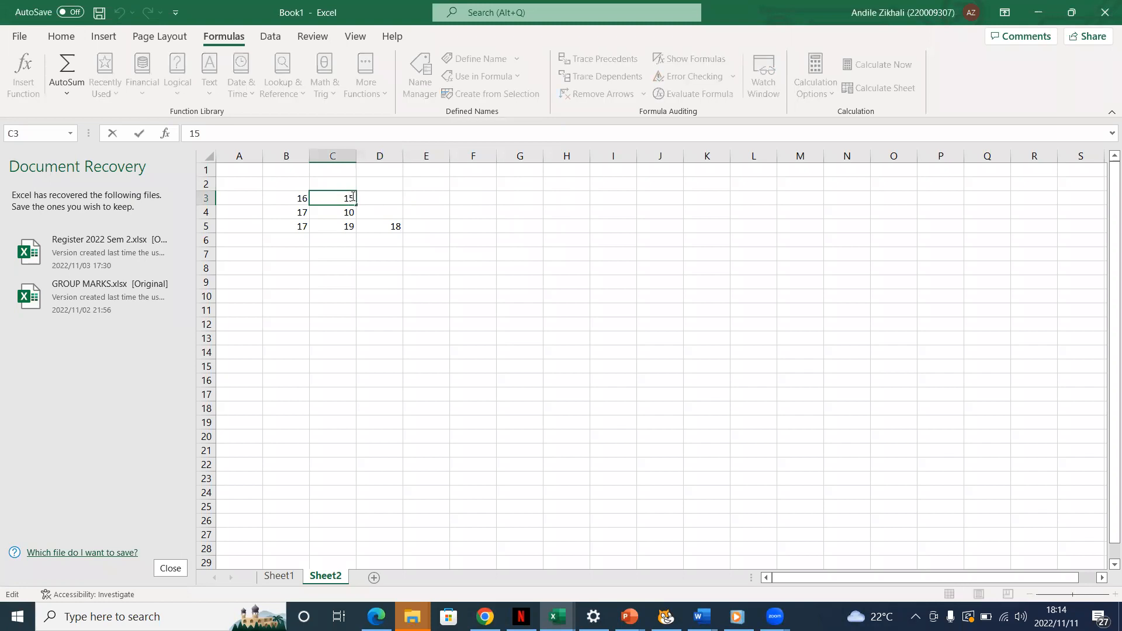
double_click(351, 198)
key("Delete")
Open the AVERAGE formula in cell D5 for editing, select its full text, and erase it from the cell
double_click(399, 226)
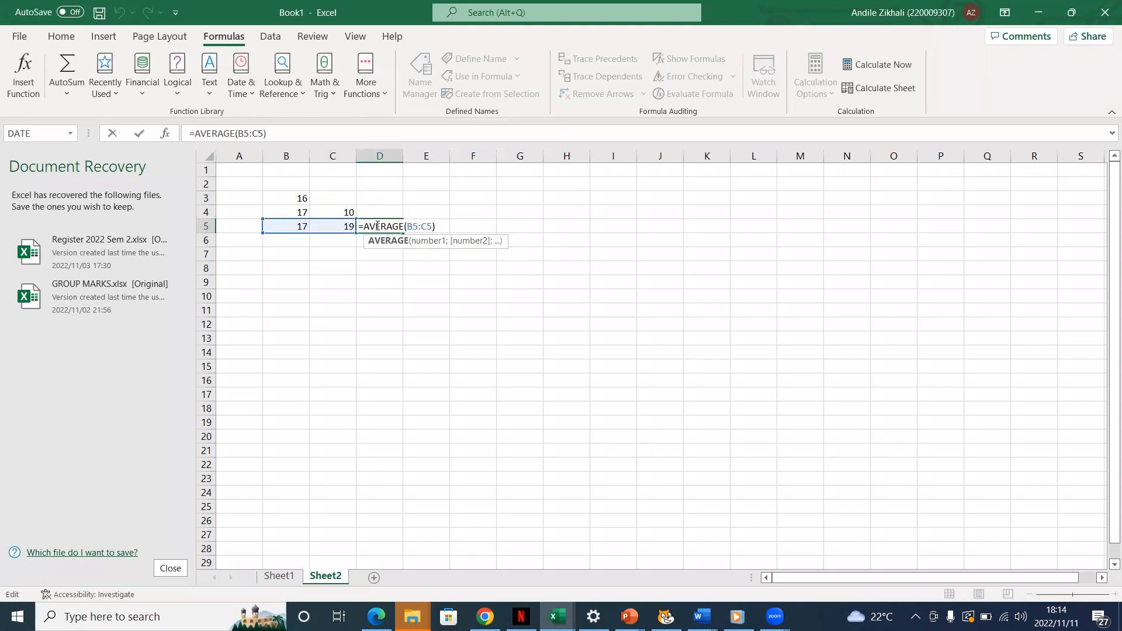
left_click_drag(437, 226, 358, 226)
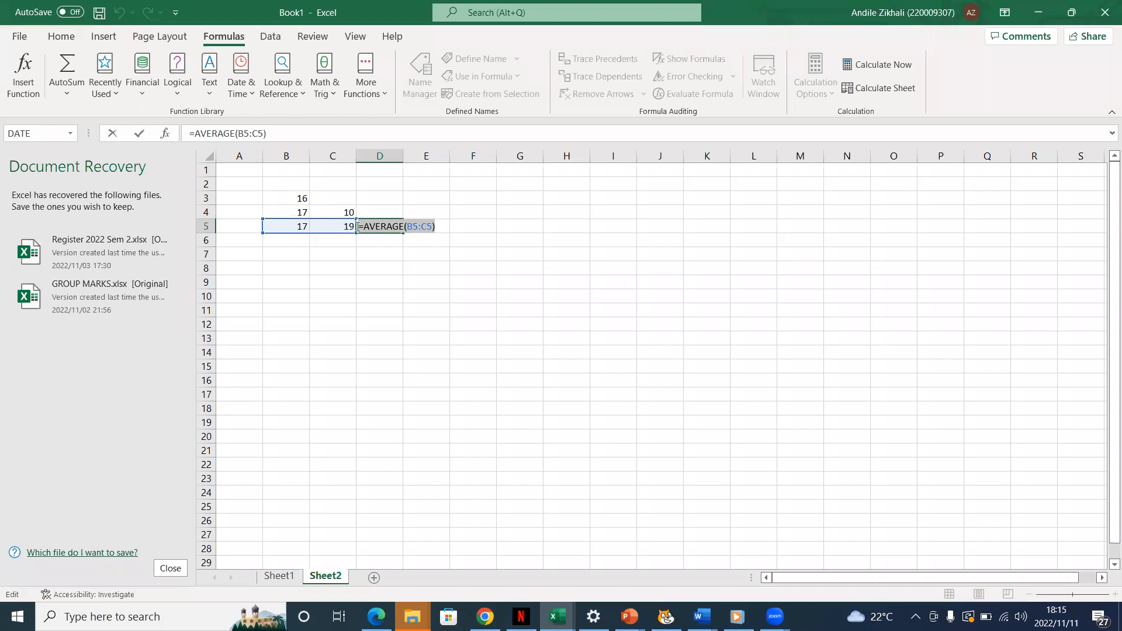
left_click(440, 227)
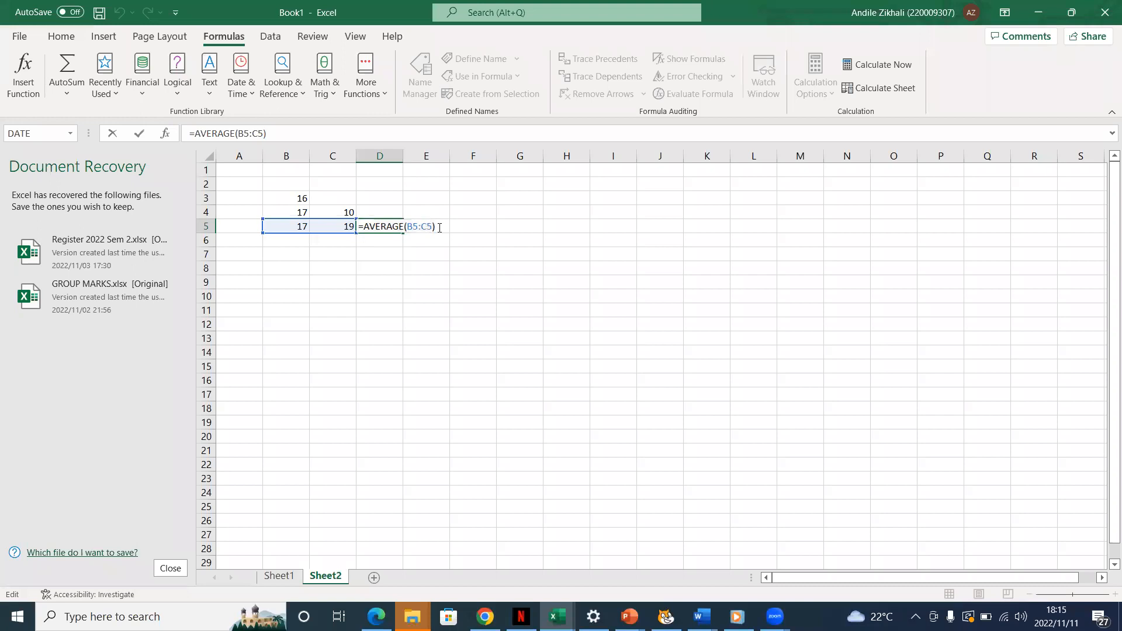
key("BackSpace")
key("BackSpace")
key("BackSpace")
key("BackSpace")
key("BackSpace")
key("BackSpace")
key("BackSpace")
key("BackSpace")
key("BackSpace")
key("BackSpace")
key("BackSpace")
key("BackSpace")
key("BackSpace")
key("BackSpace")
key("BackSpace")
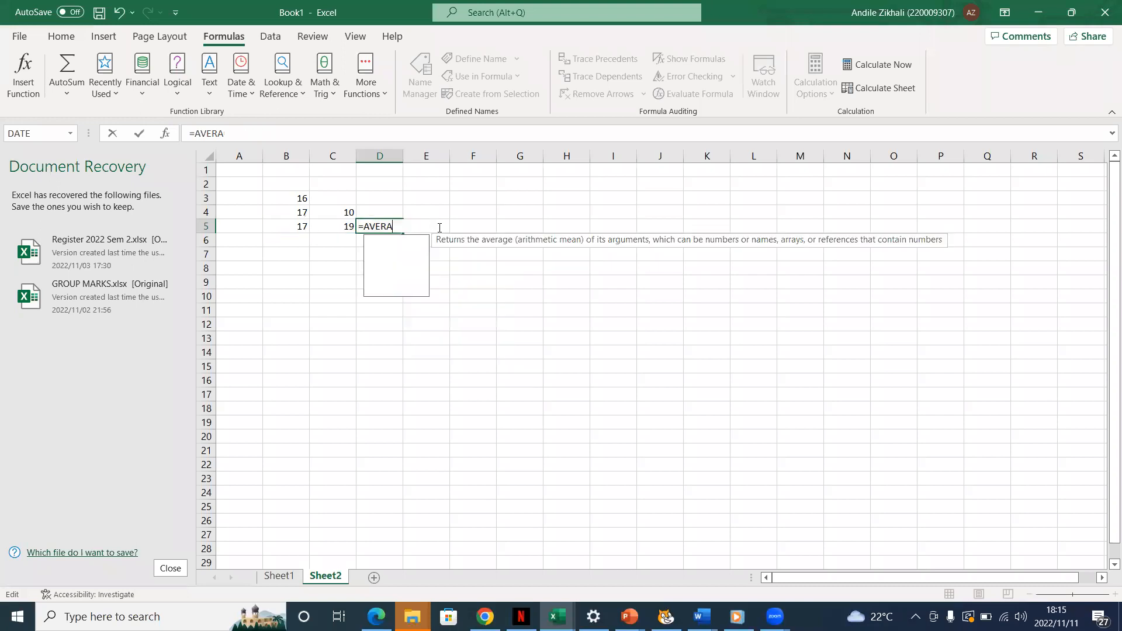
Delete the numbers in cells C4 and C5
left_click(353, 212)
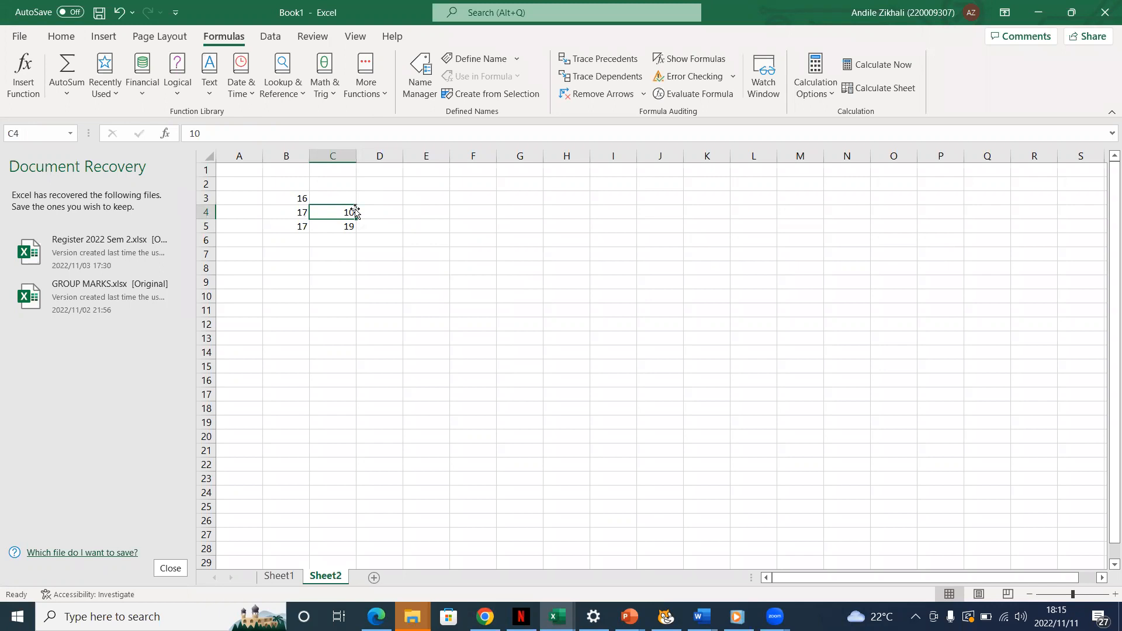
left_click(350, 229)
left_click(352, 213)
key("BackSpace")
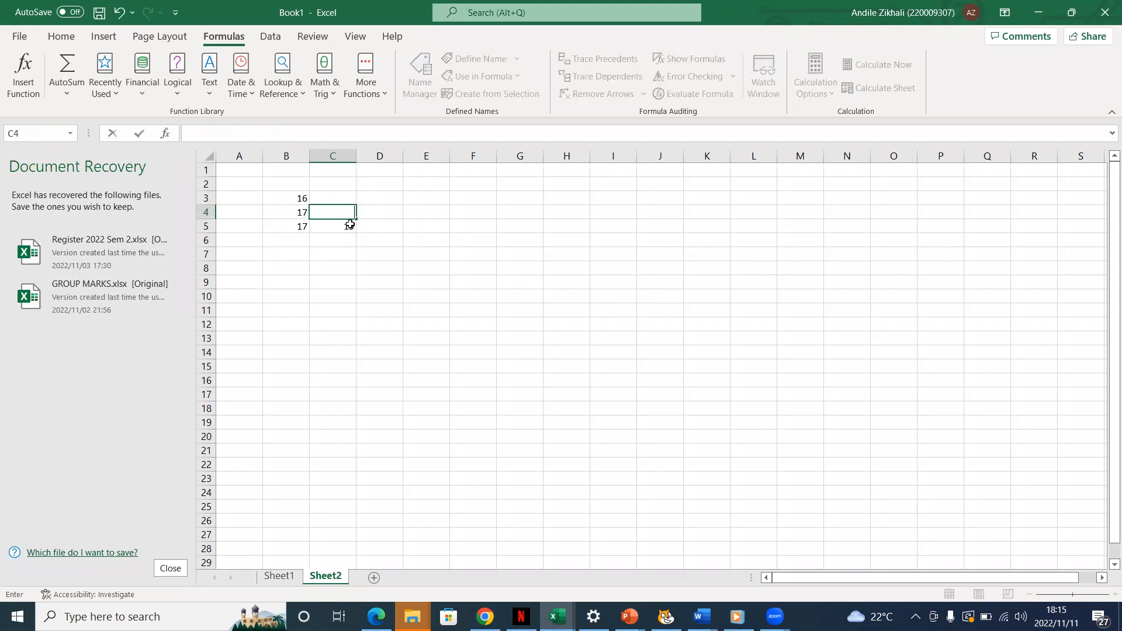
left_click(348, 226)
key("BackSpace")
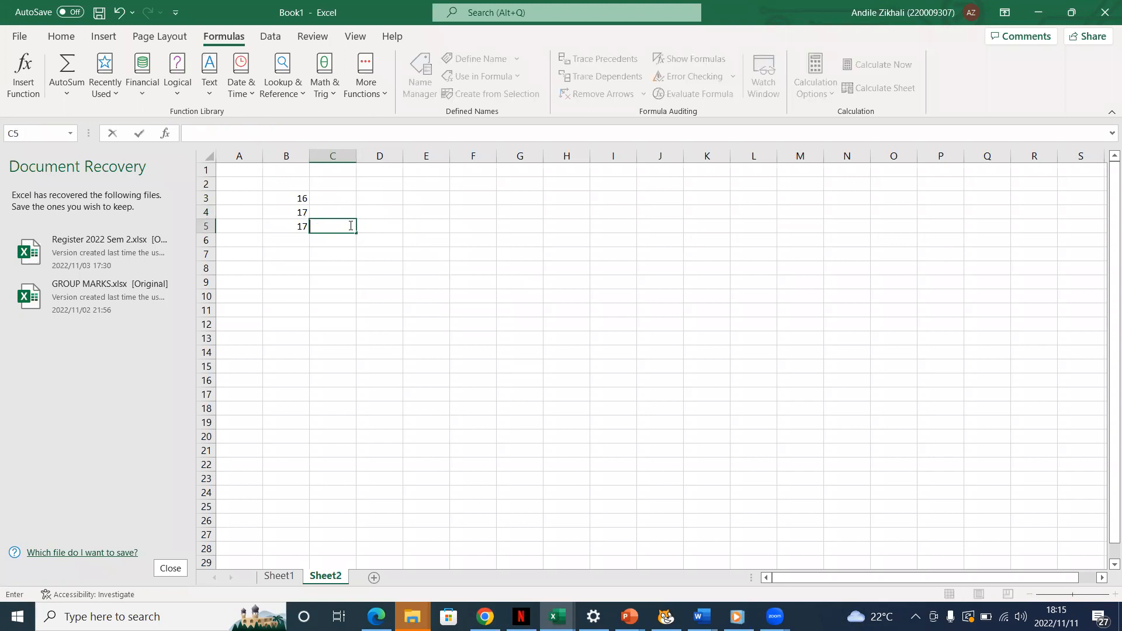
Delete the remaining numbers in cells B3, B4 and B5 so that Sheet2 is empty
left_click(296, 224)
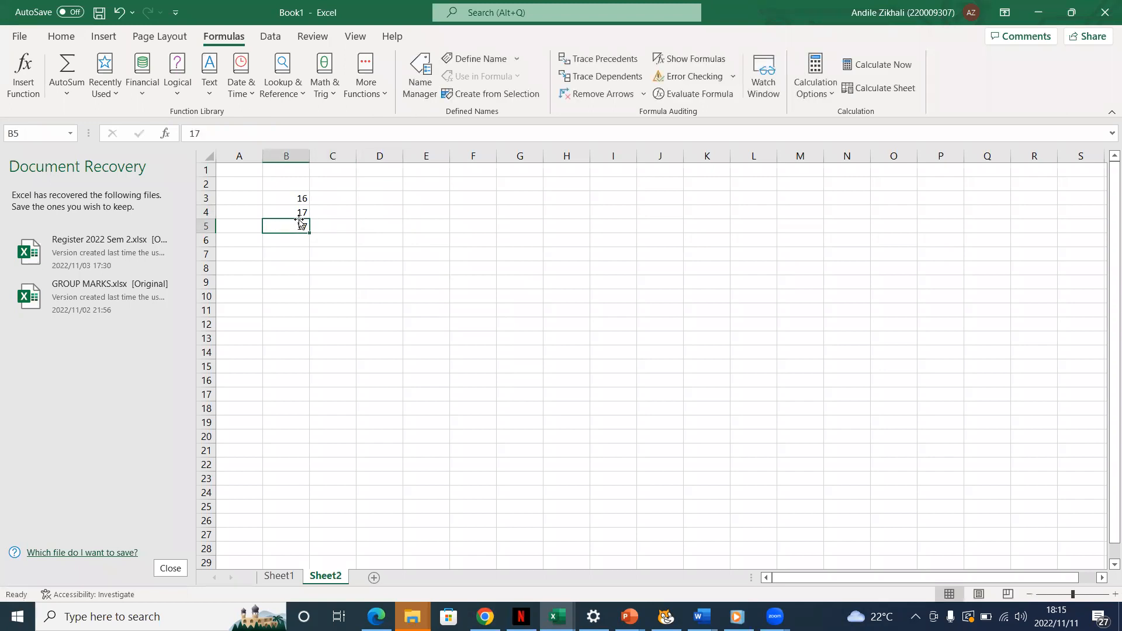
left_click(300, 210)
left_click(306, 199)
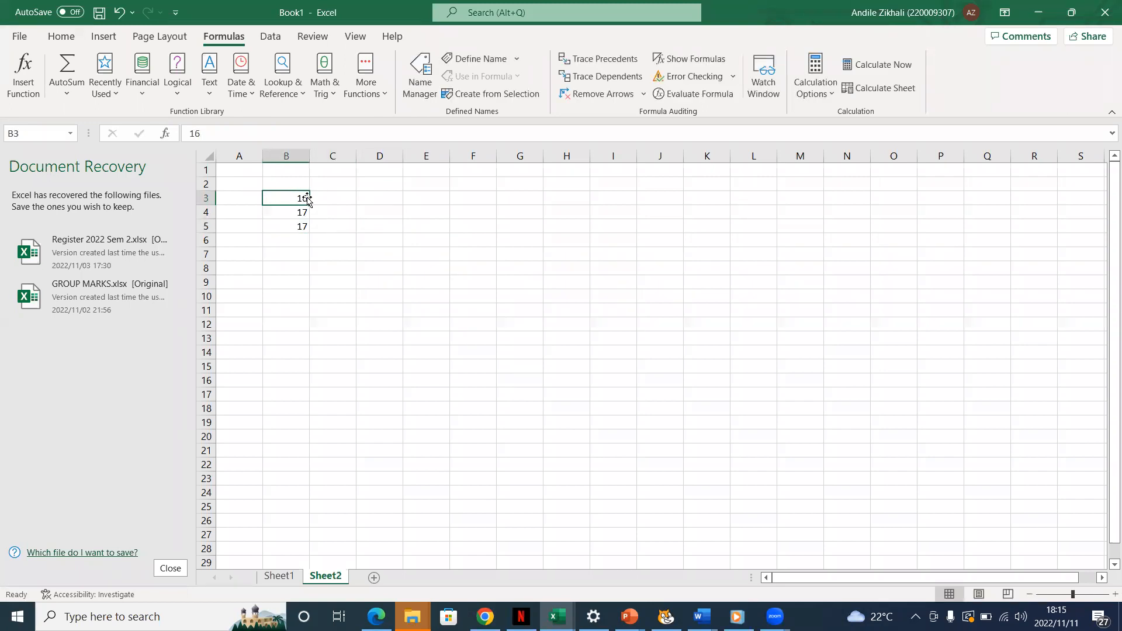
key("BackSpace")
left_click(305, 211)
key("BackSpace")
left_click(303, 226)
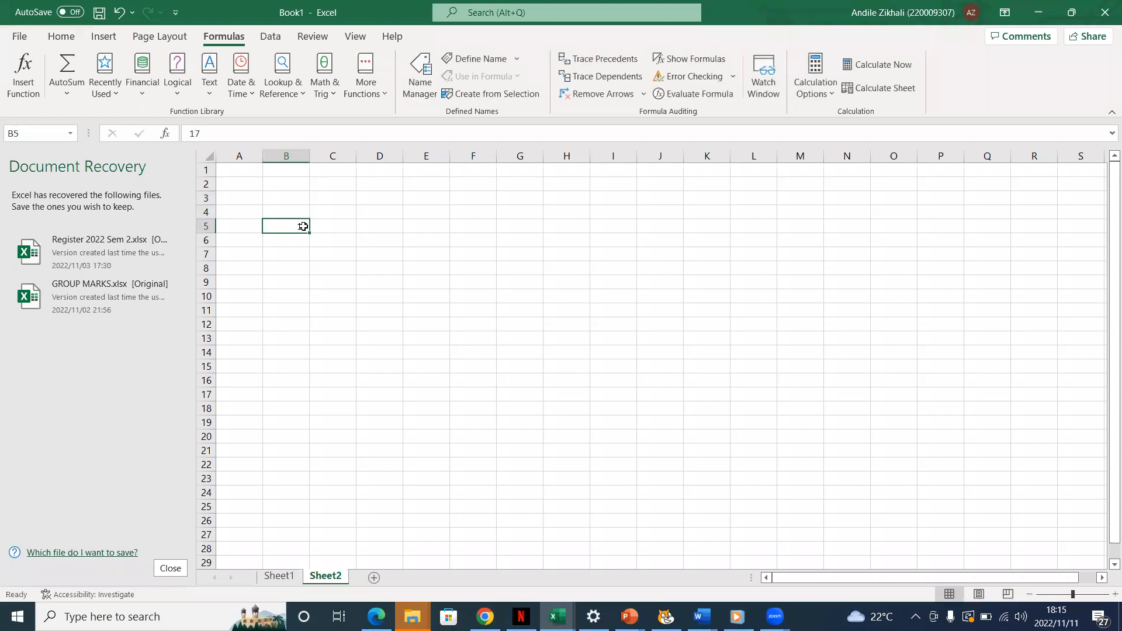
key("BackSpace")
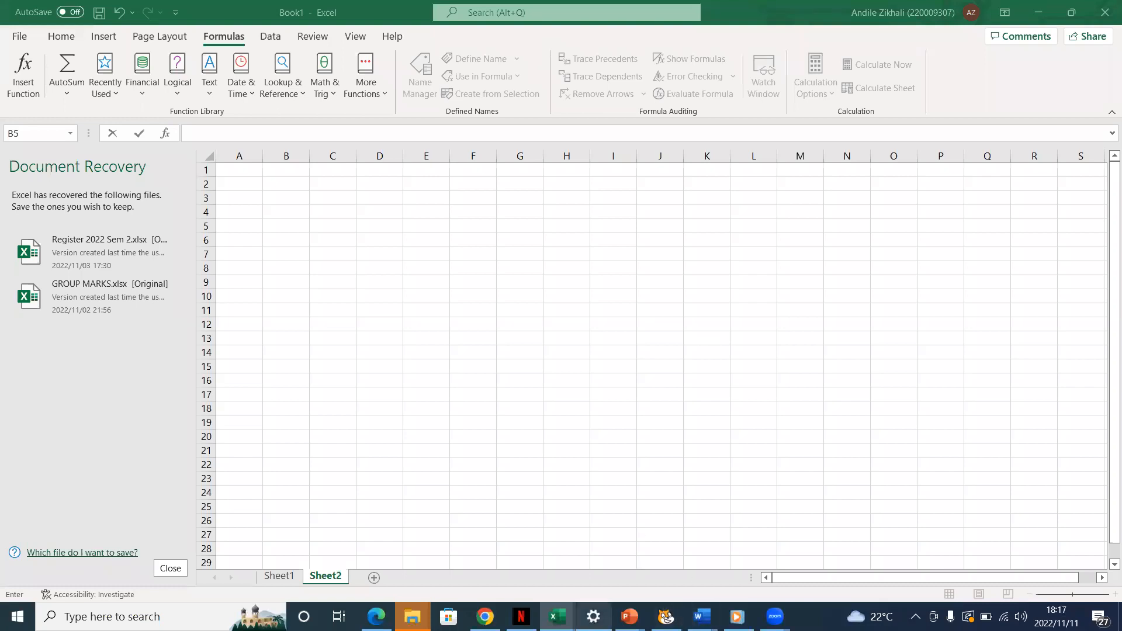
mouse_move(557, 617)
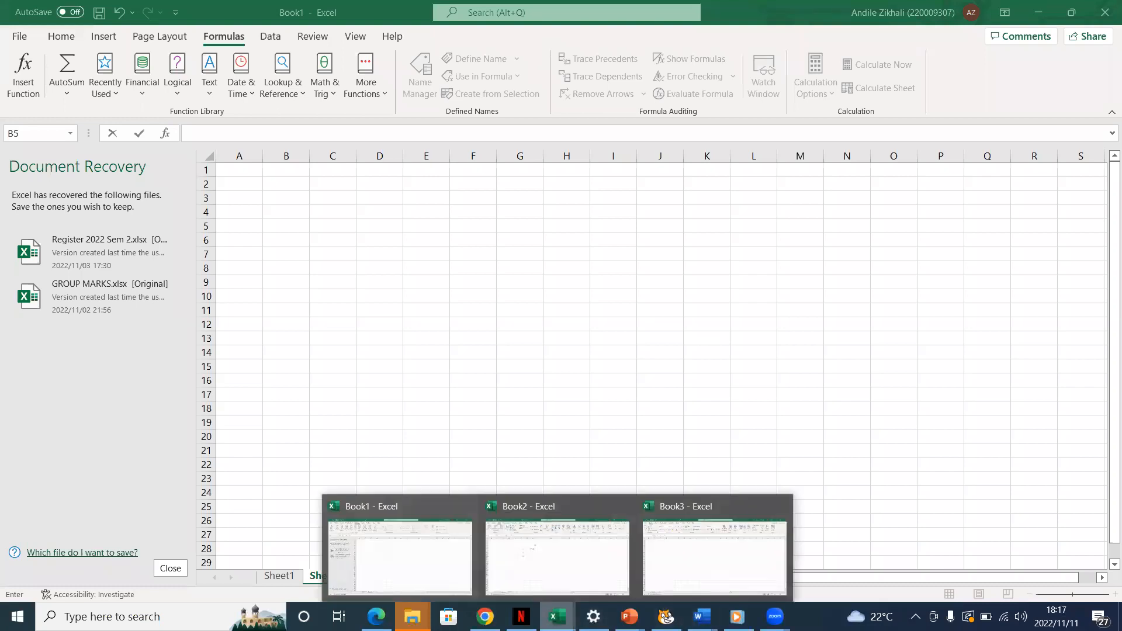